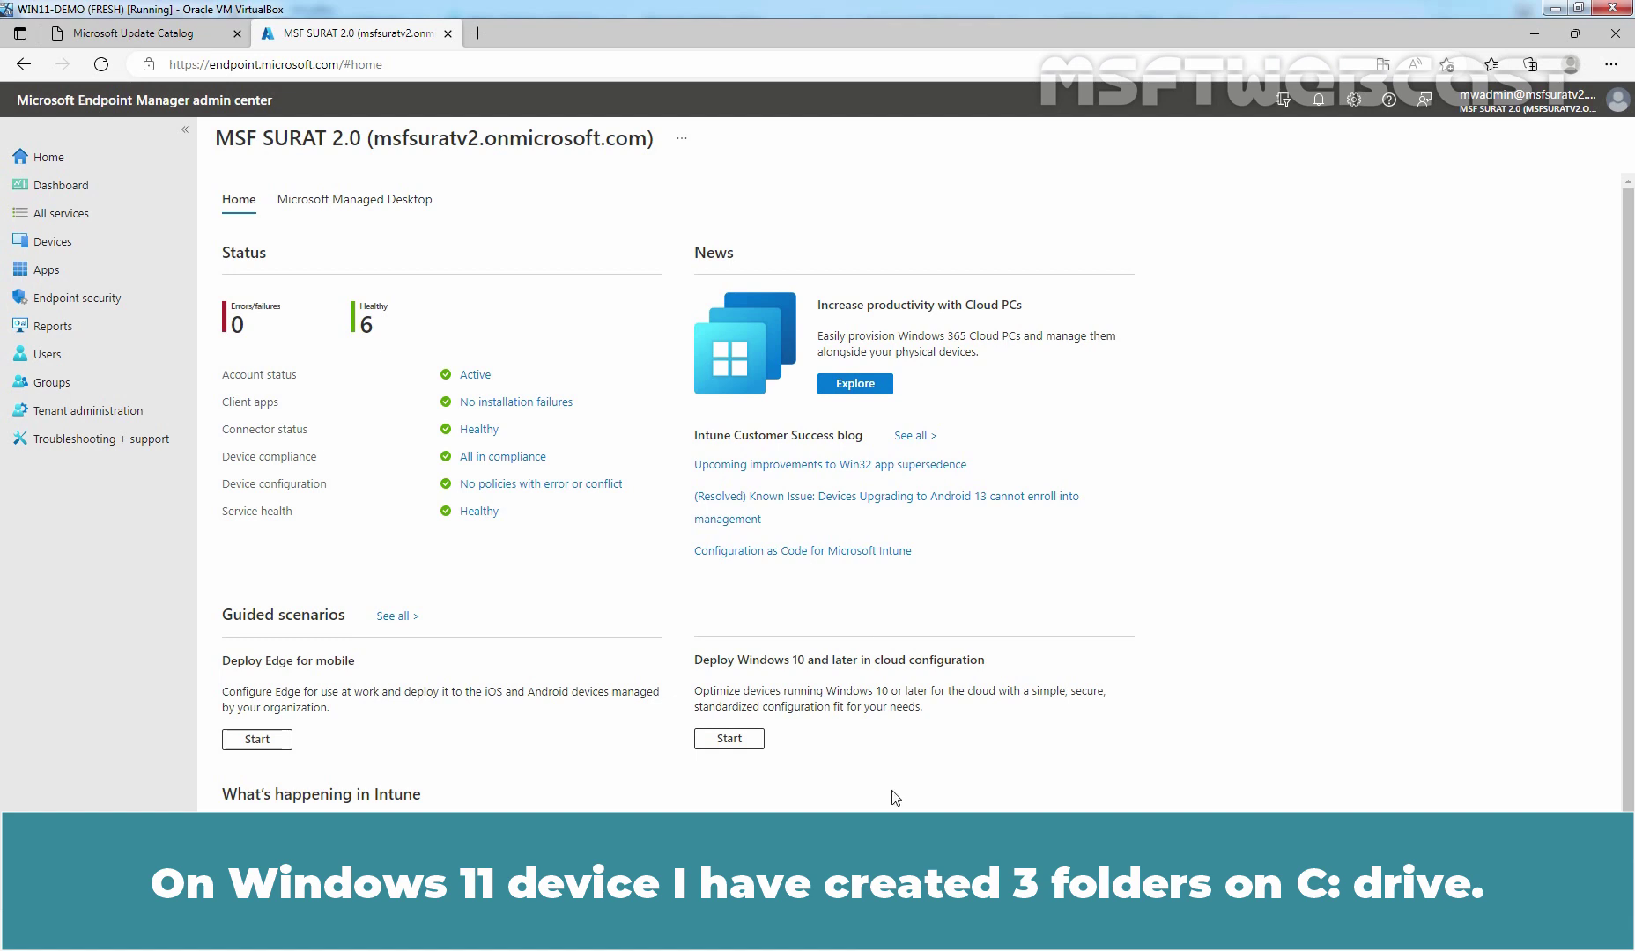
# Open C:\1-MSUpackage in File Explorer, then go back to the KB5022282 Update Catalog results in Edge.
pyautogui.hotkey('alt', 'Tab')
pyautogui.click(755, 588)
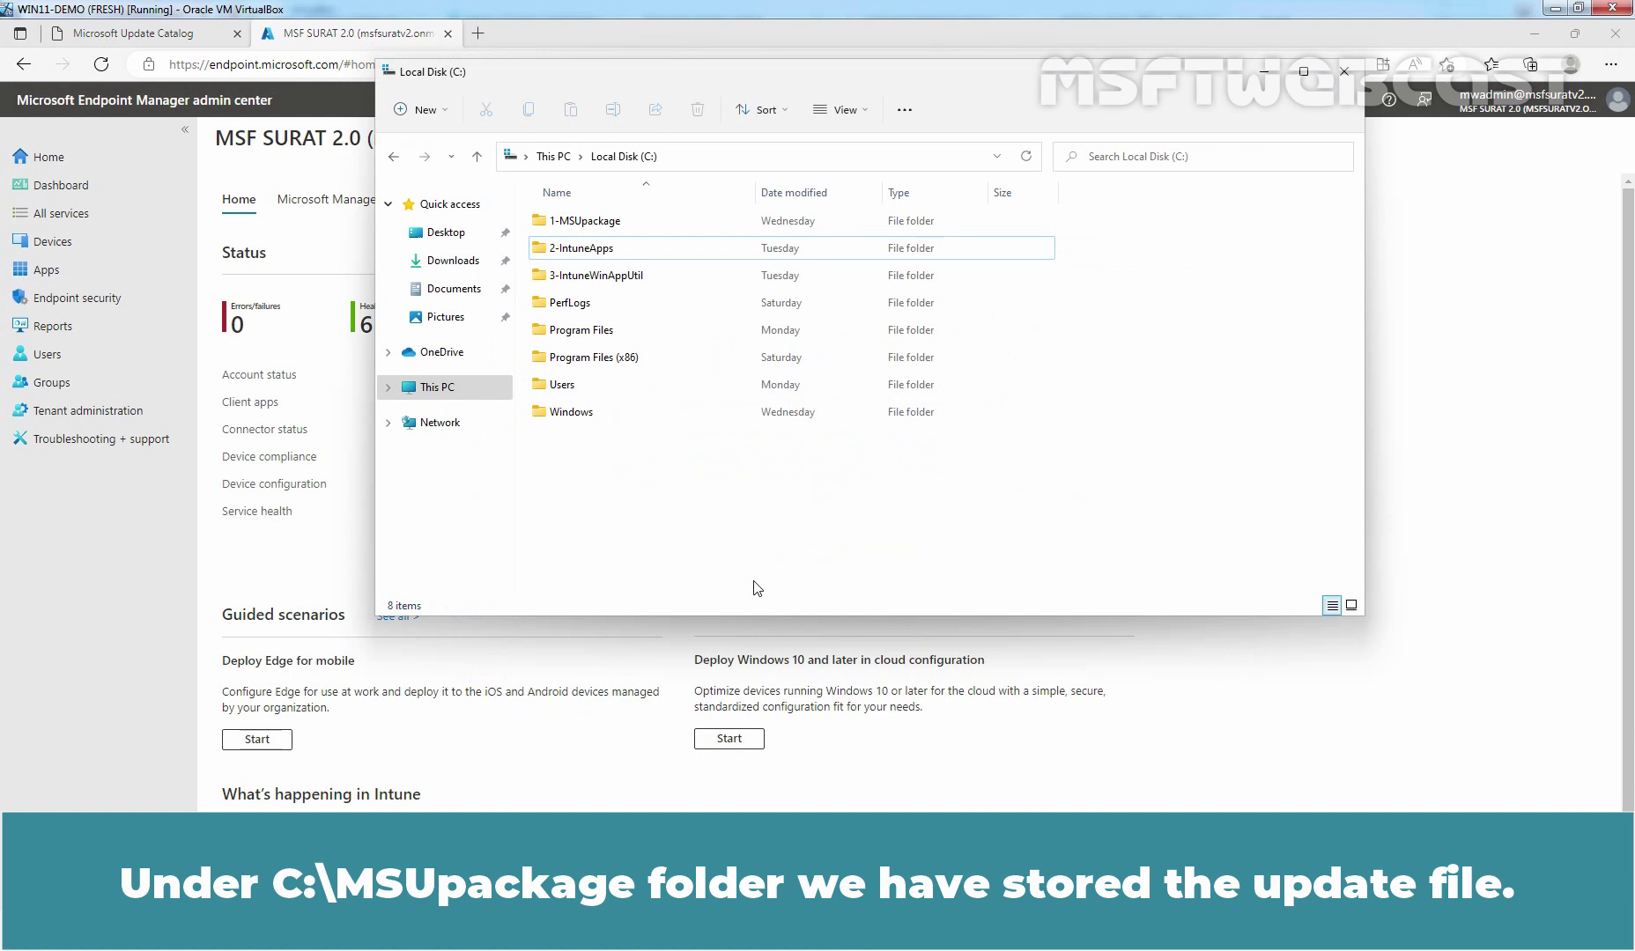
pyautogui.doubleClick(599, 222)
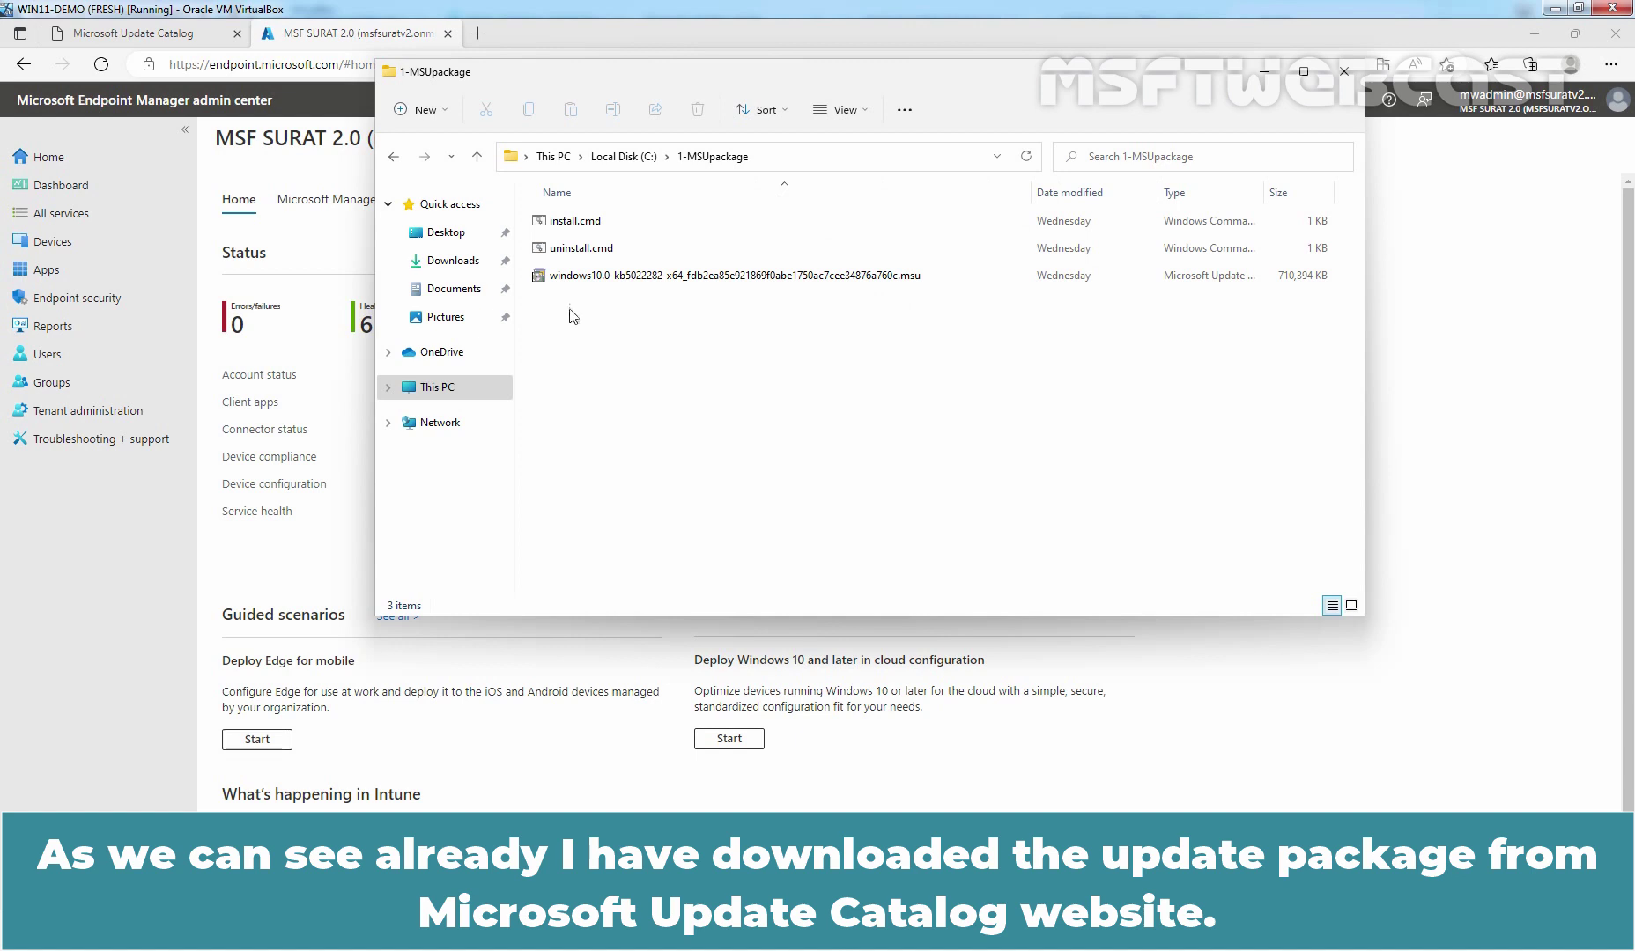
pyautogui.click(154, 34)
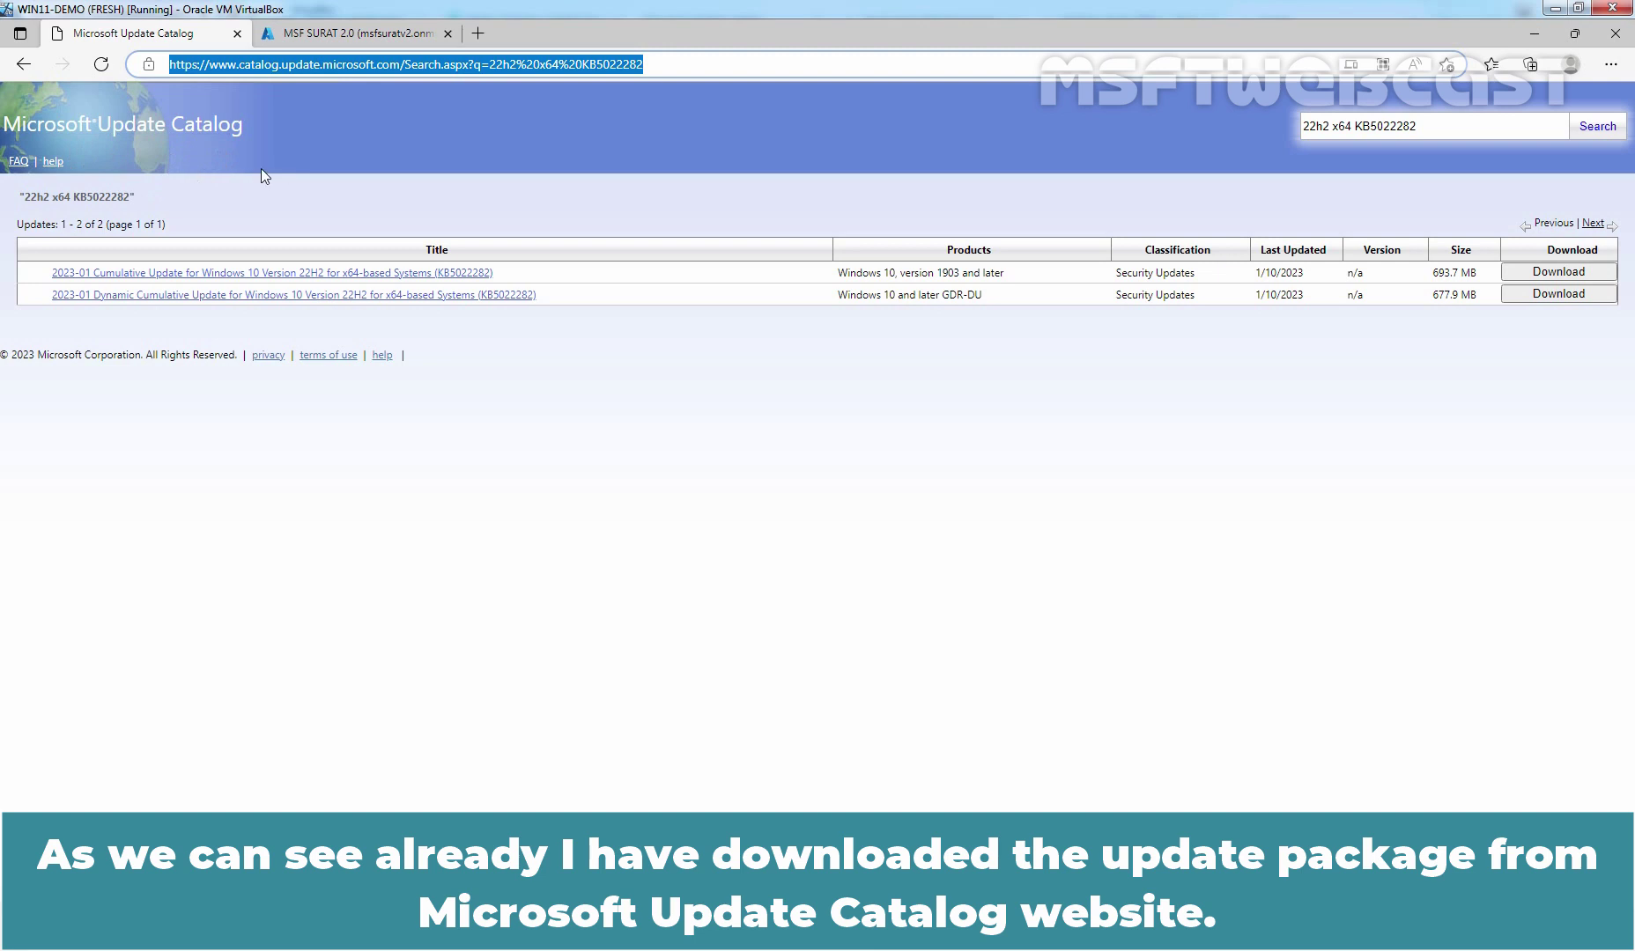
# Bring the 1-MSUpackage folder, holding install.cmd, uninstall.cmd and the KB5022282 .msu, back in front.
pyautogui.hotkey('alt', 'Tab')
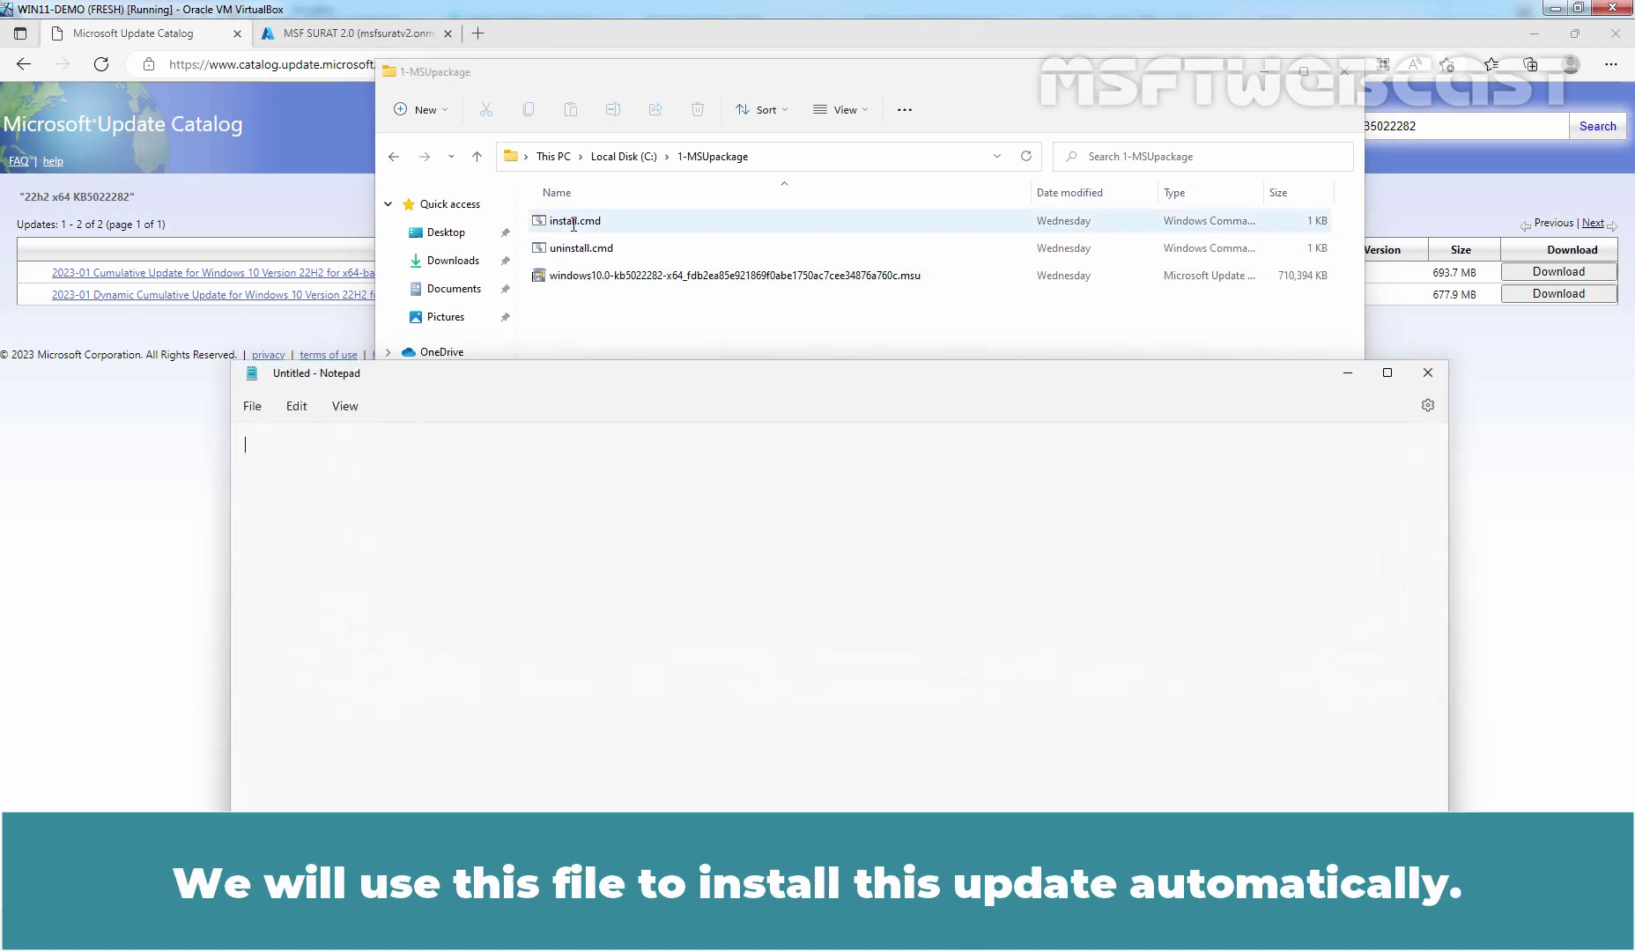
# View install.cmd and uninstall.cmd ('wusa.exe /uninstall /kb:5022282 /quiet') in Notepad, then close Notepad.
pyautogui.moveTo(573, 223); pyautogui.dragTo(554, 543)
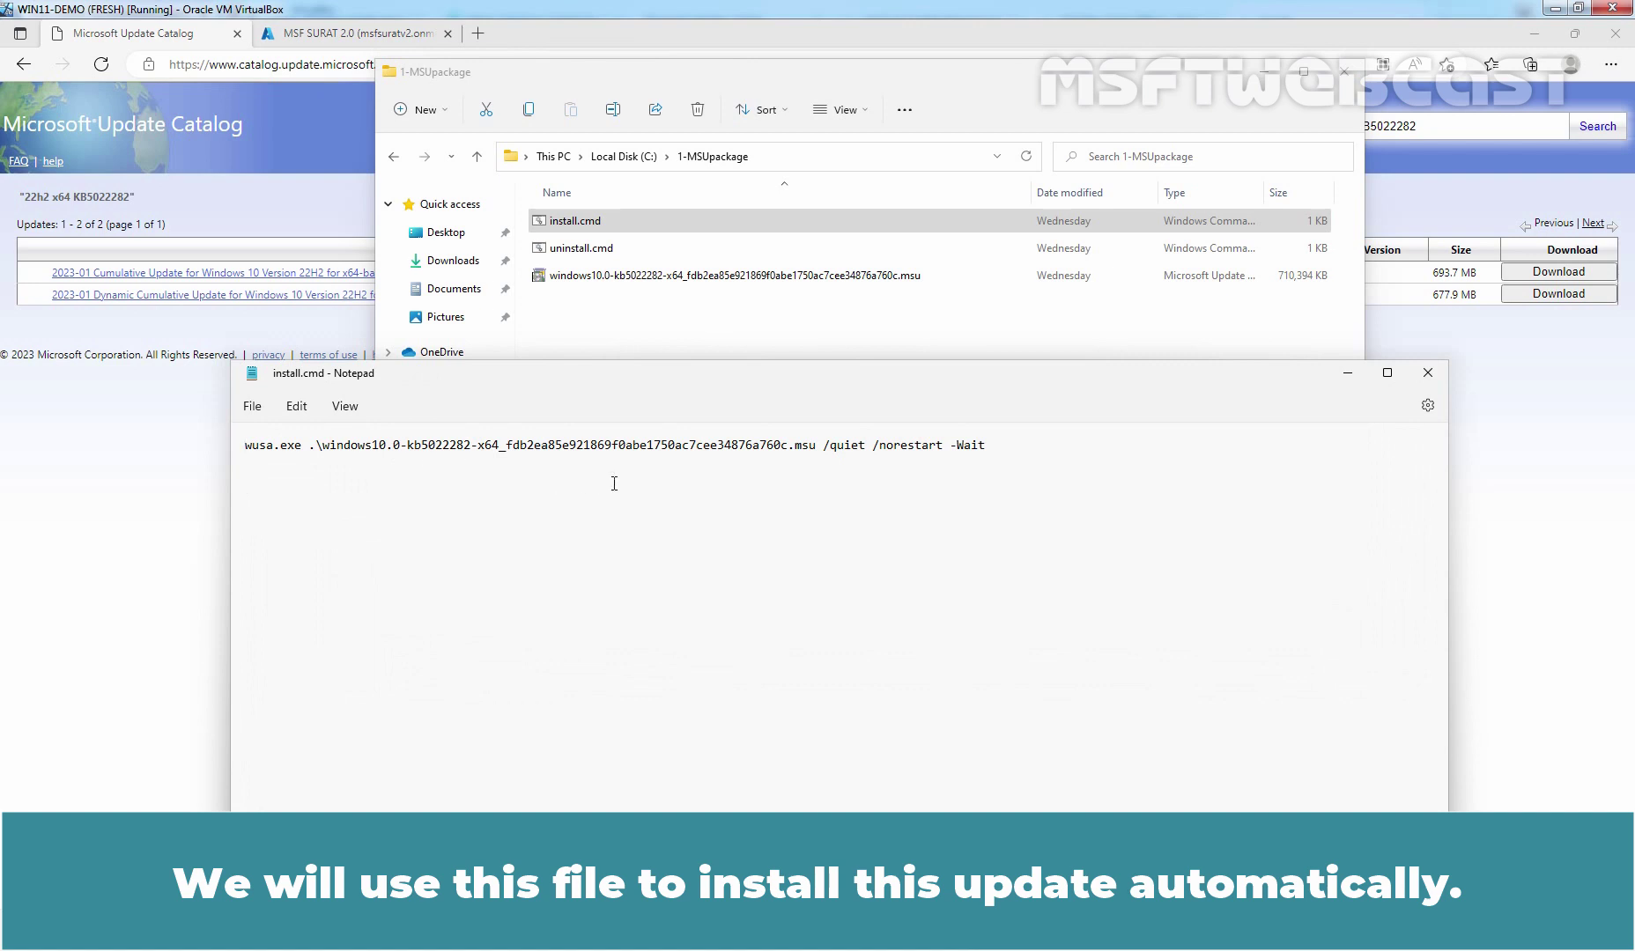
pyautogui.click(568, 253)
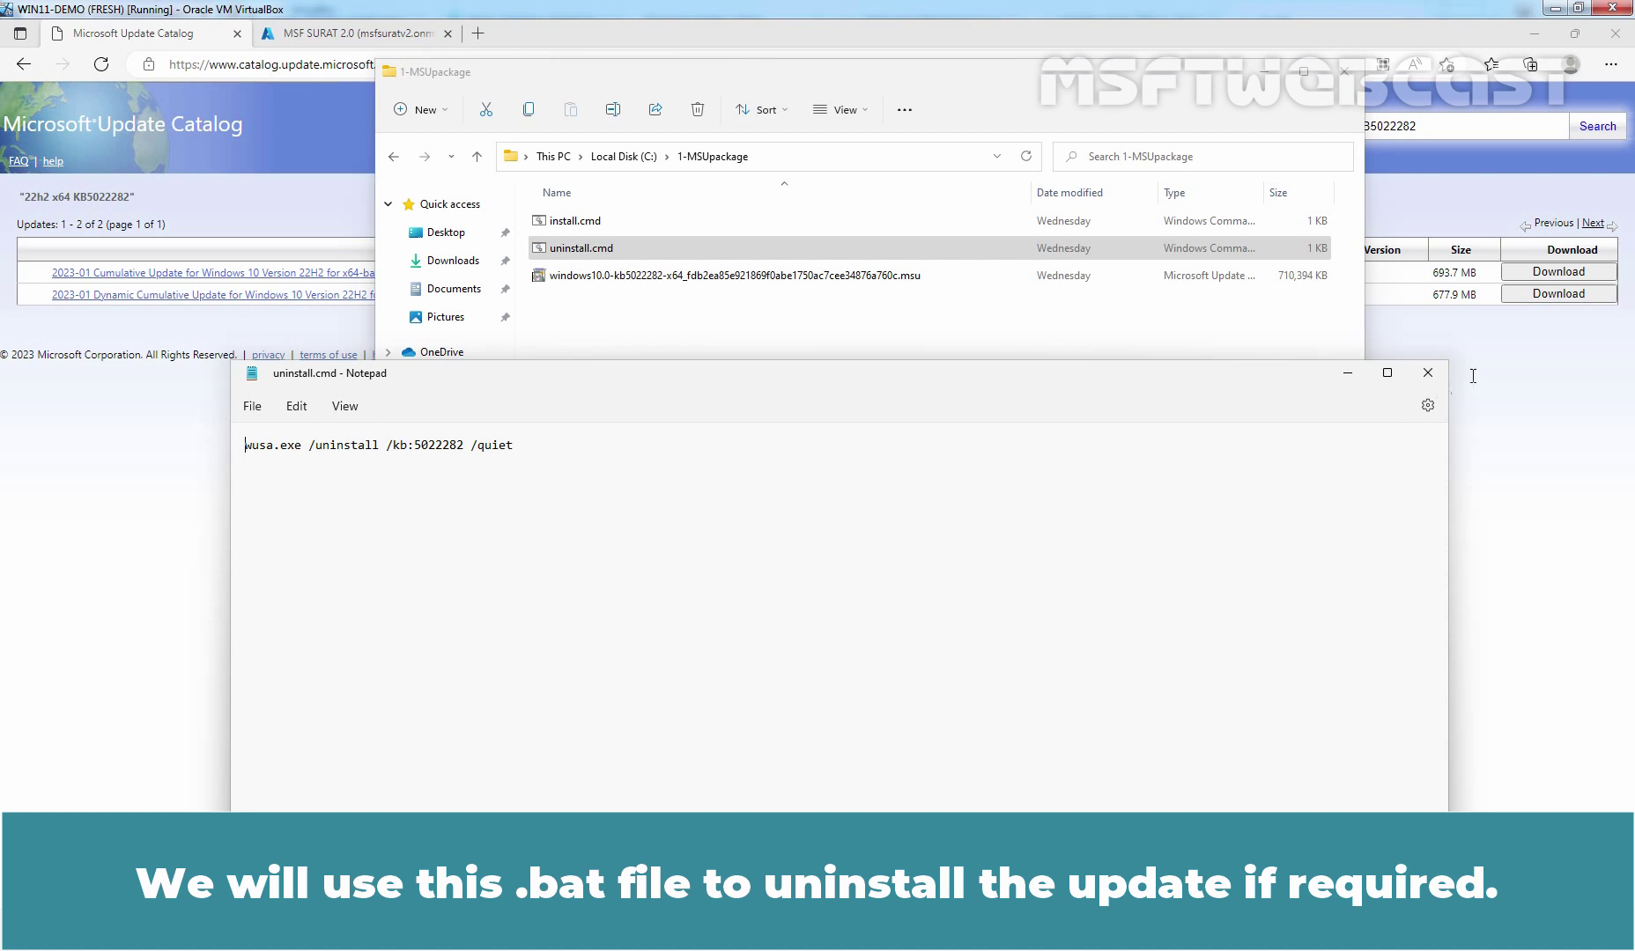
pyautogui.click(1427, 373)
pyautogui.click(728, 381)
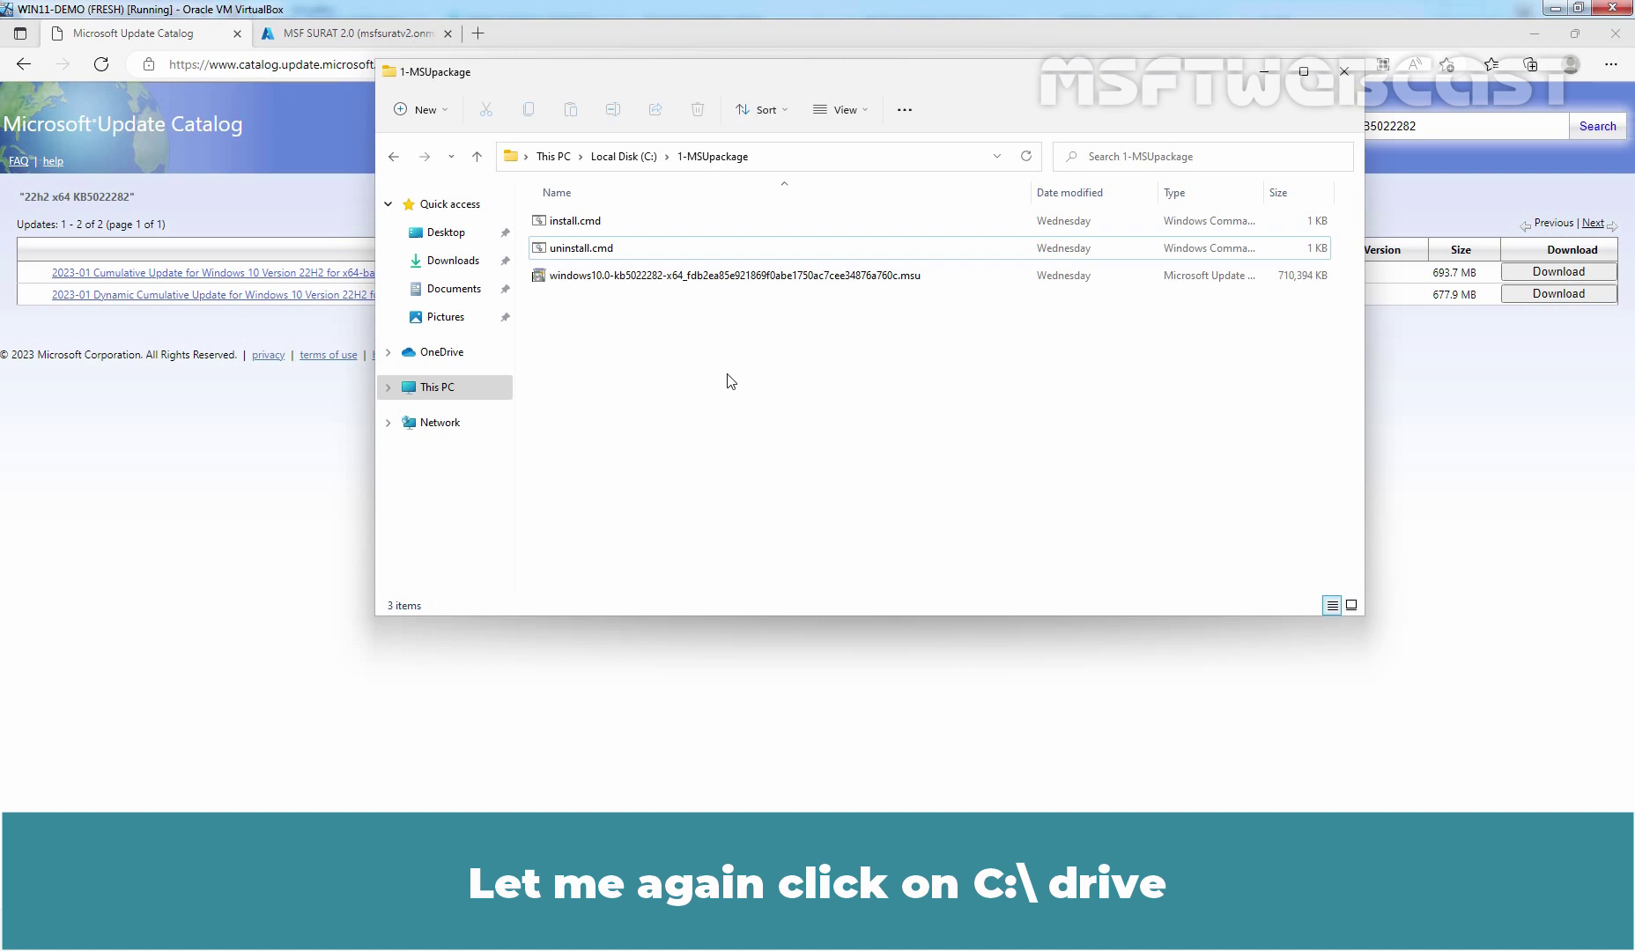
# Go up to Local Disk (C:) and open the 3-IntuneWinAppUtil folder.
pyautogui.click(630, 156)
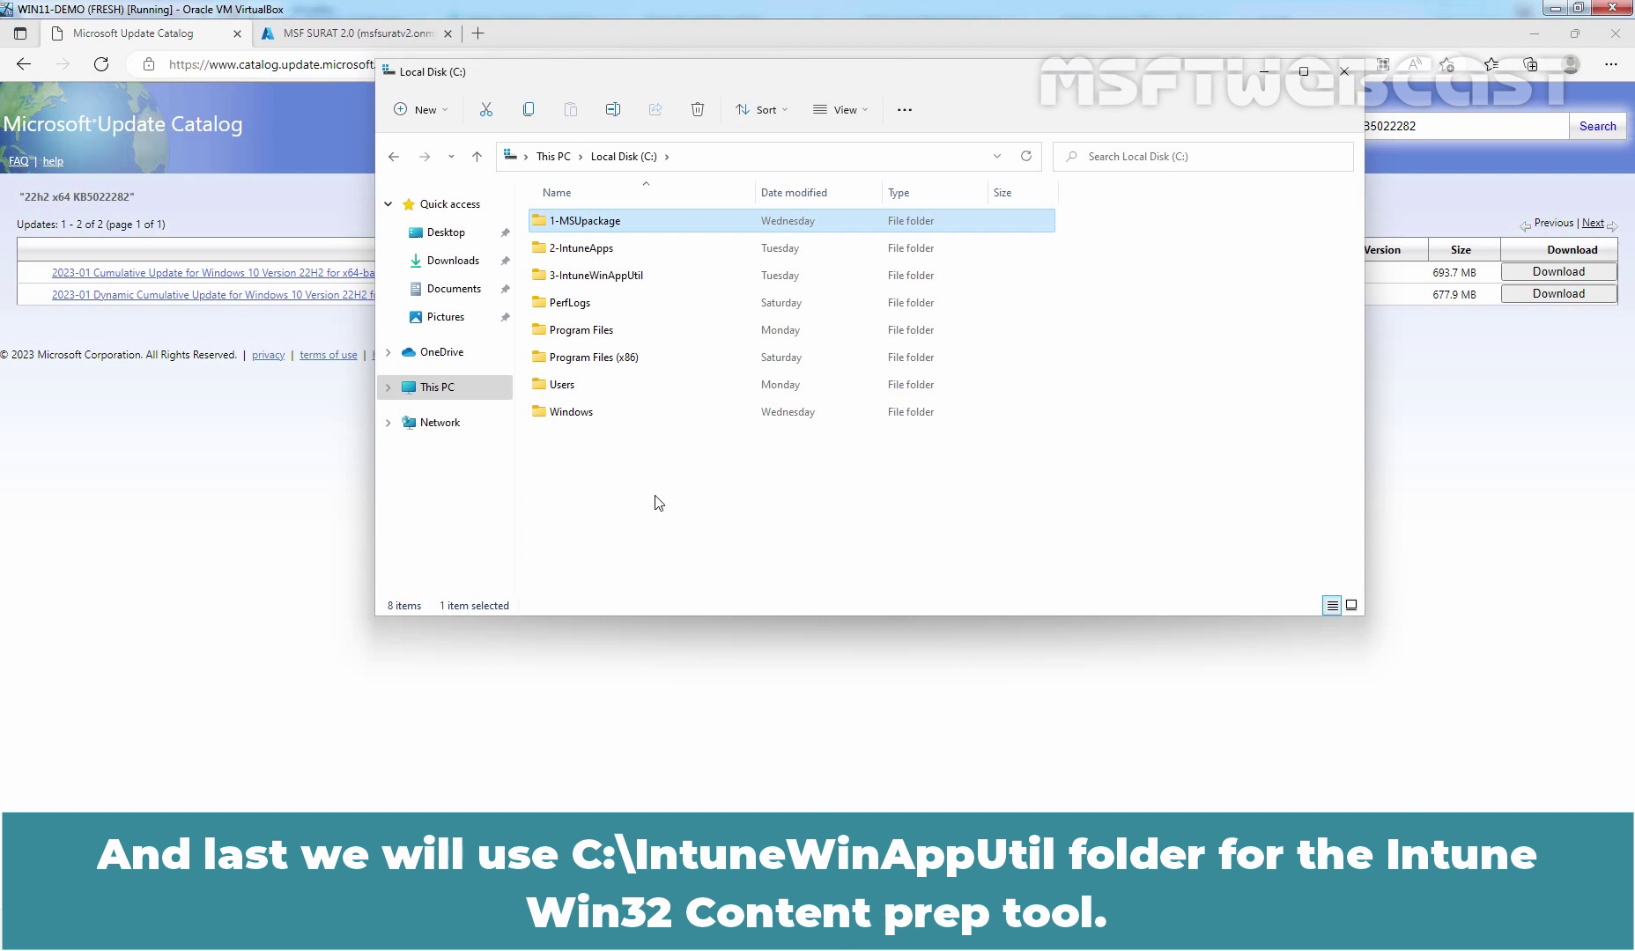
pyautogui.doubleClick(628, 275)
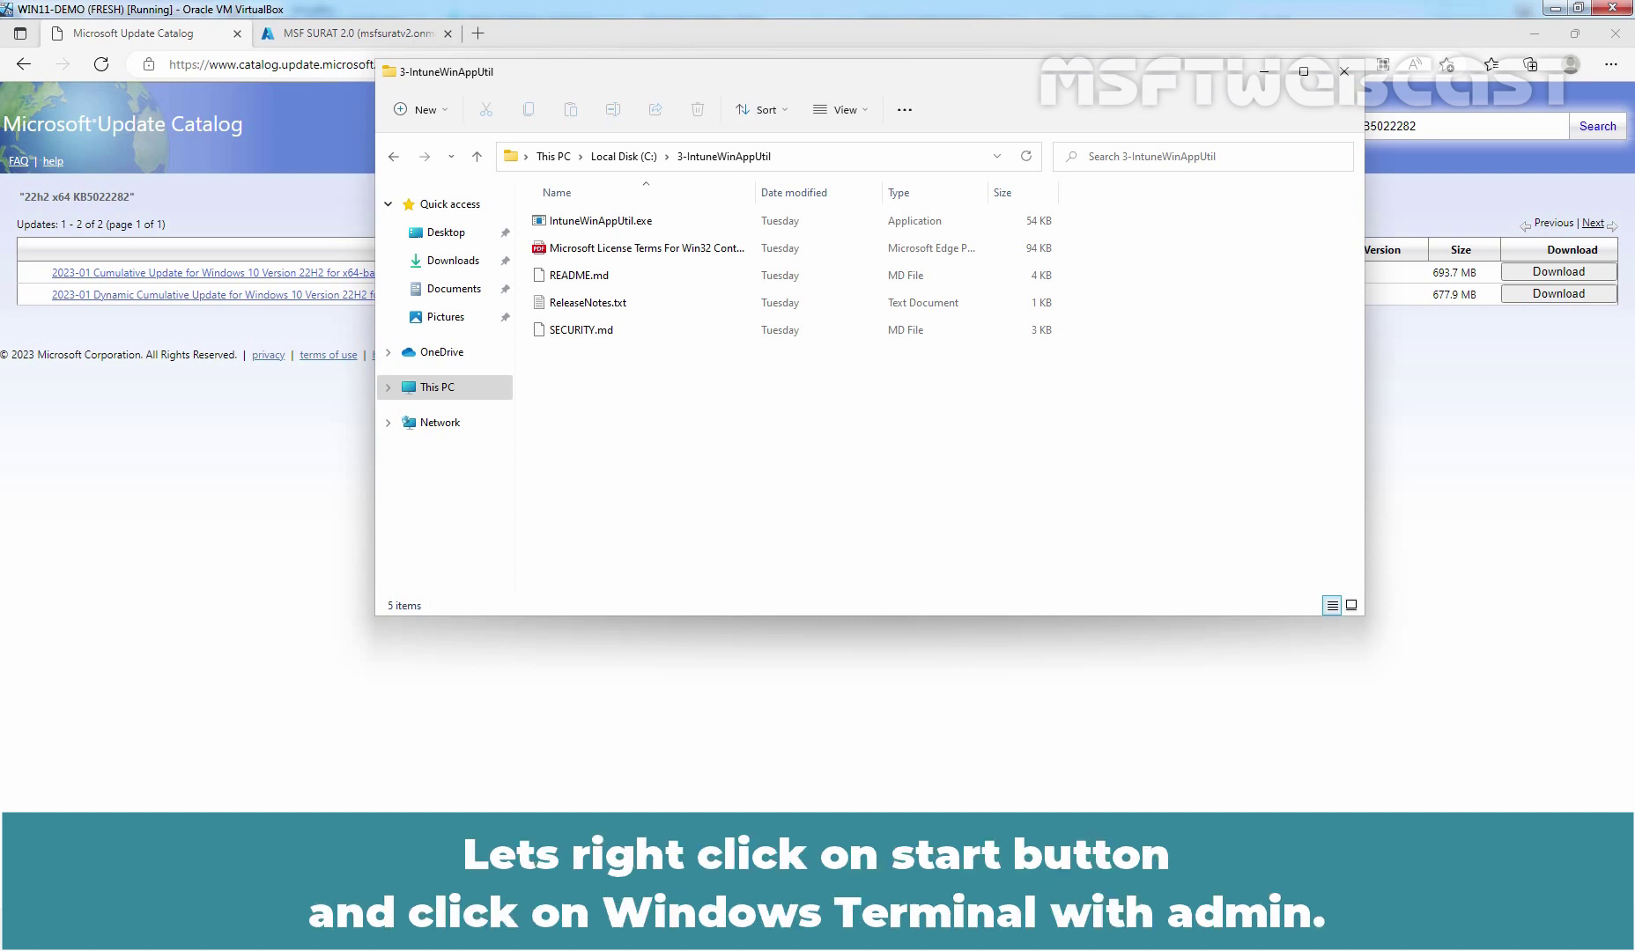
# Launch Windows Terminal (Admin) from the Win+X menu and approve the UAC prompt.
pyautogui.press('super+x')
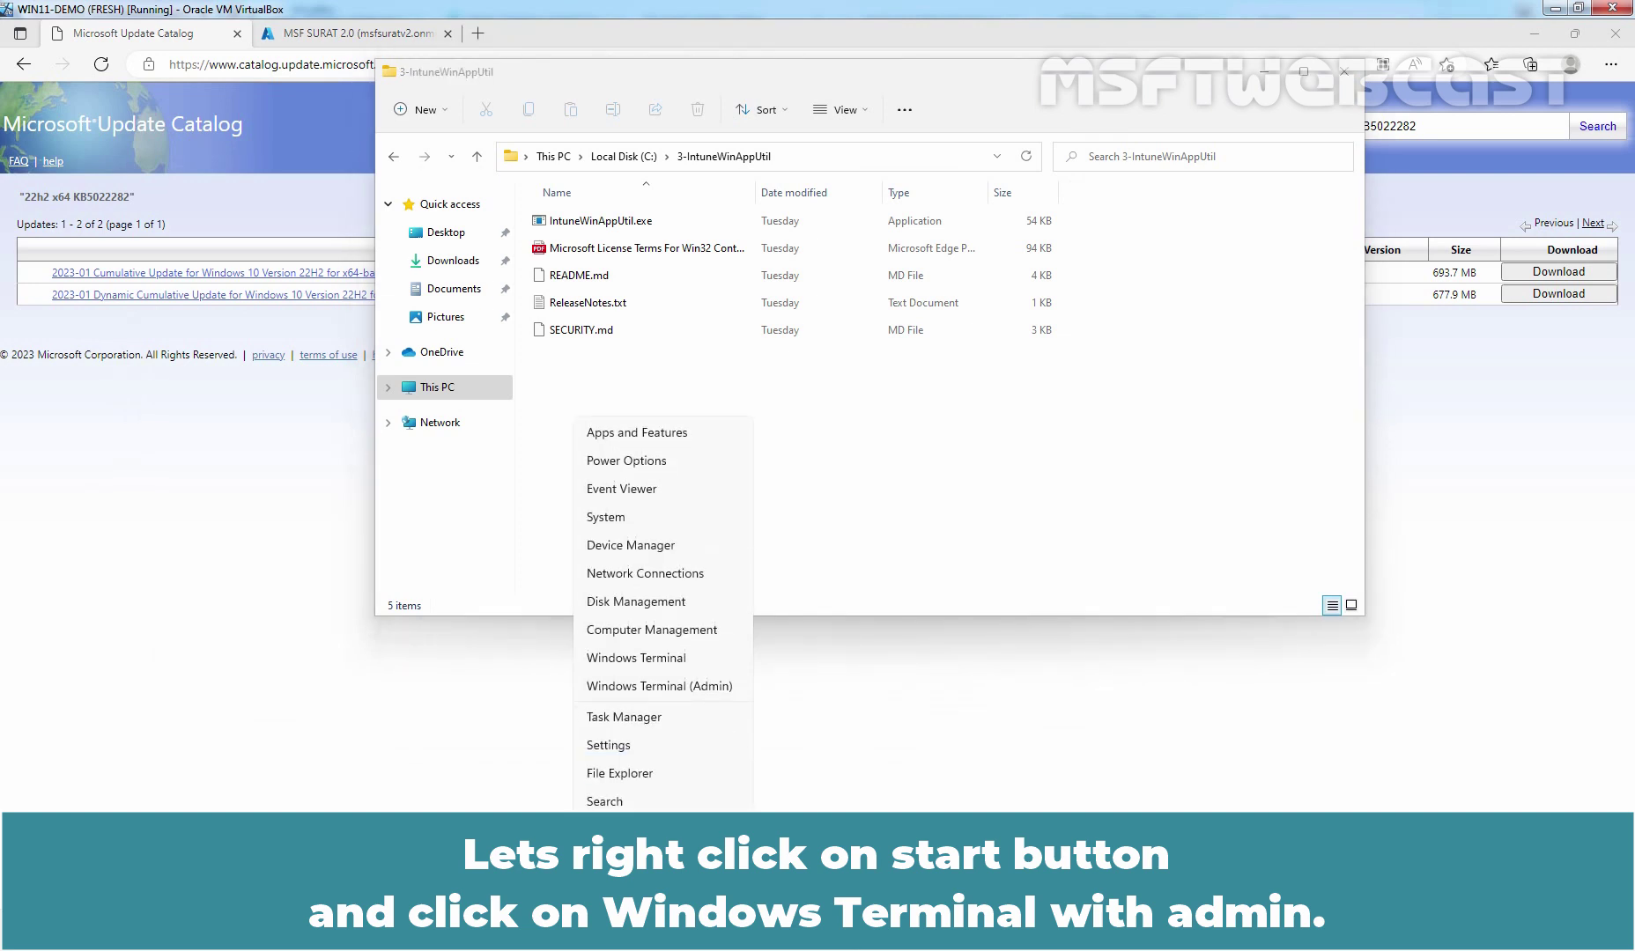
pyautogui.click(657, 687)
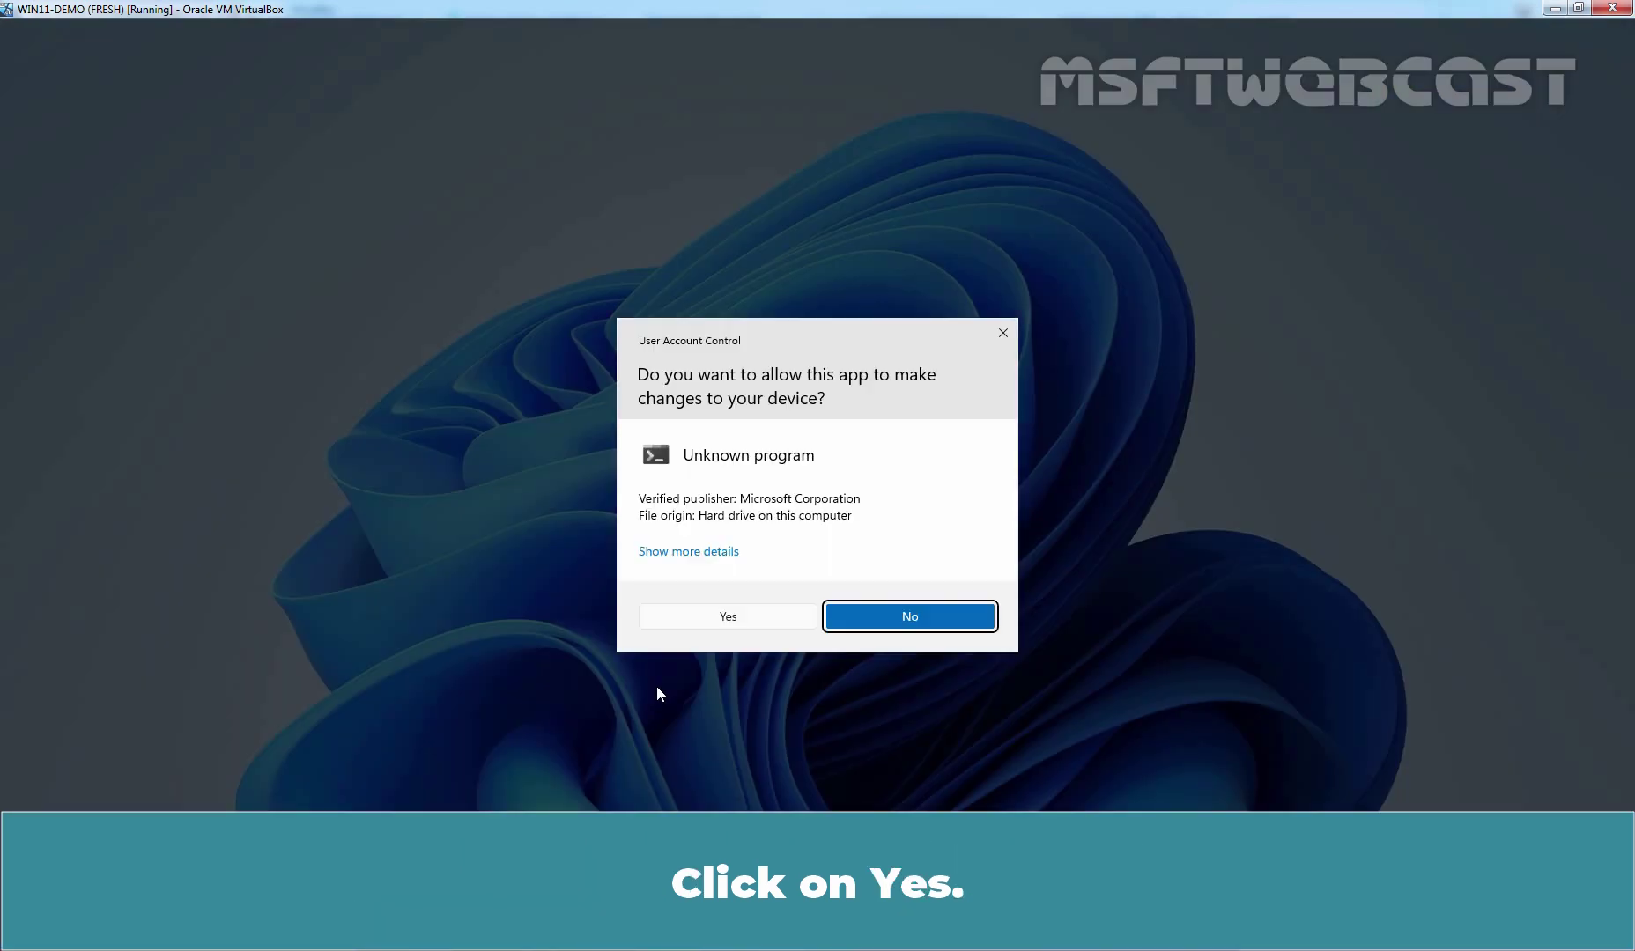
pyautogui.click(727, 617)
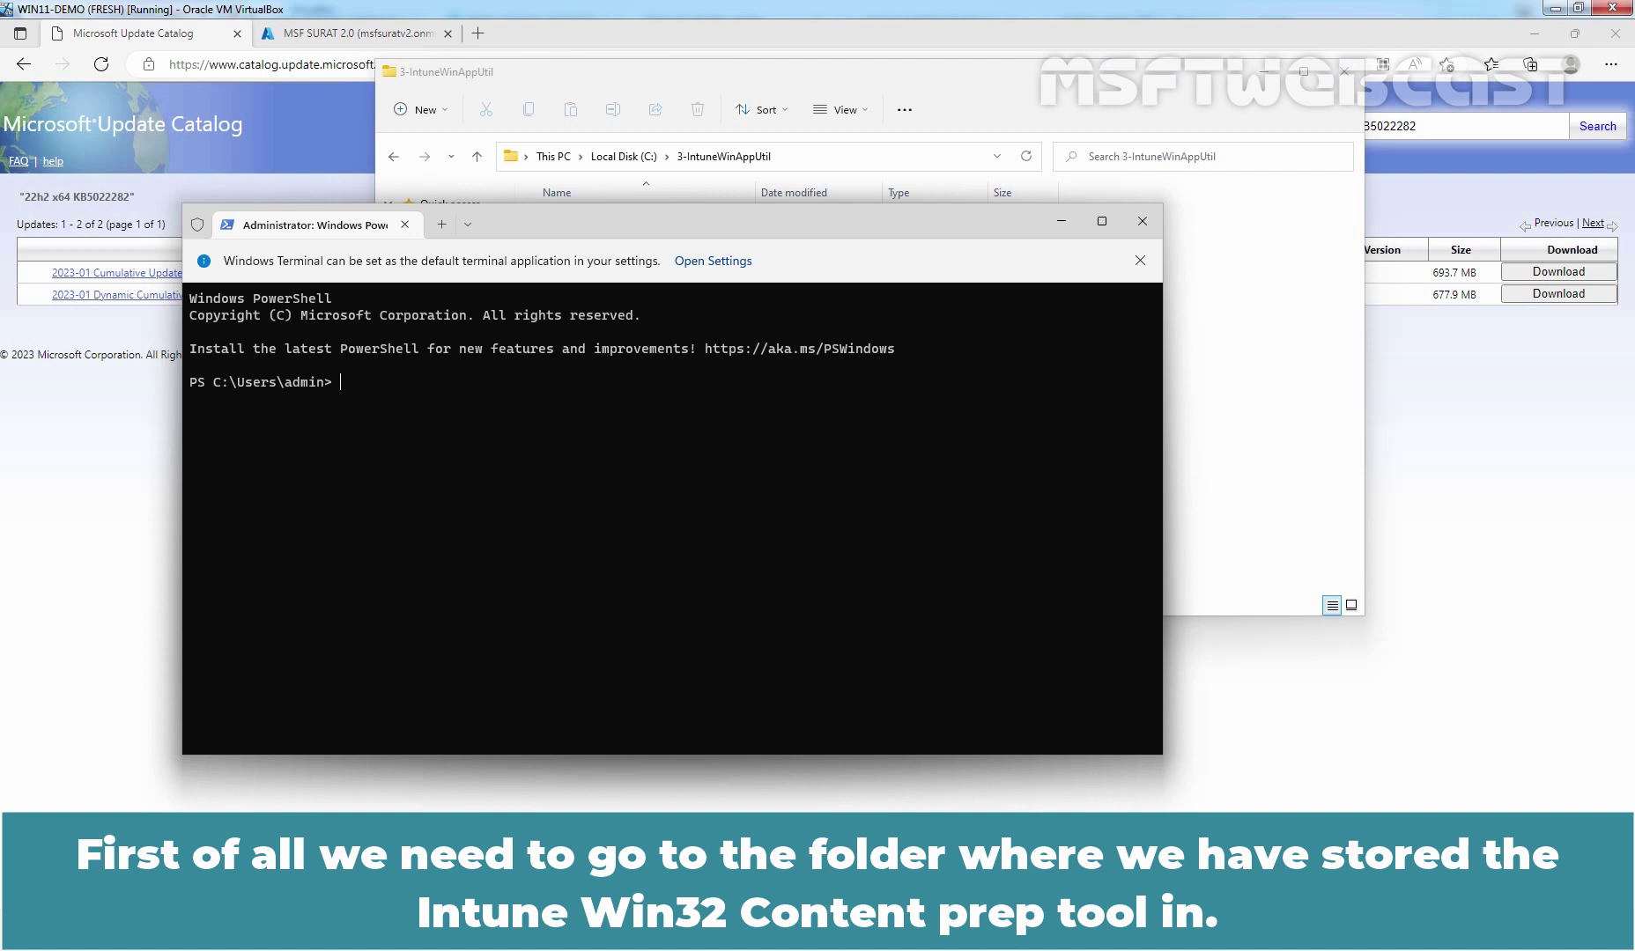
# Change the terminal to C:\3-IntuneWinAppUtil using the path copied from Explorer, then run .\IntuneWinAppUtil.exe.
pyautogui.click(1205, 498)
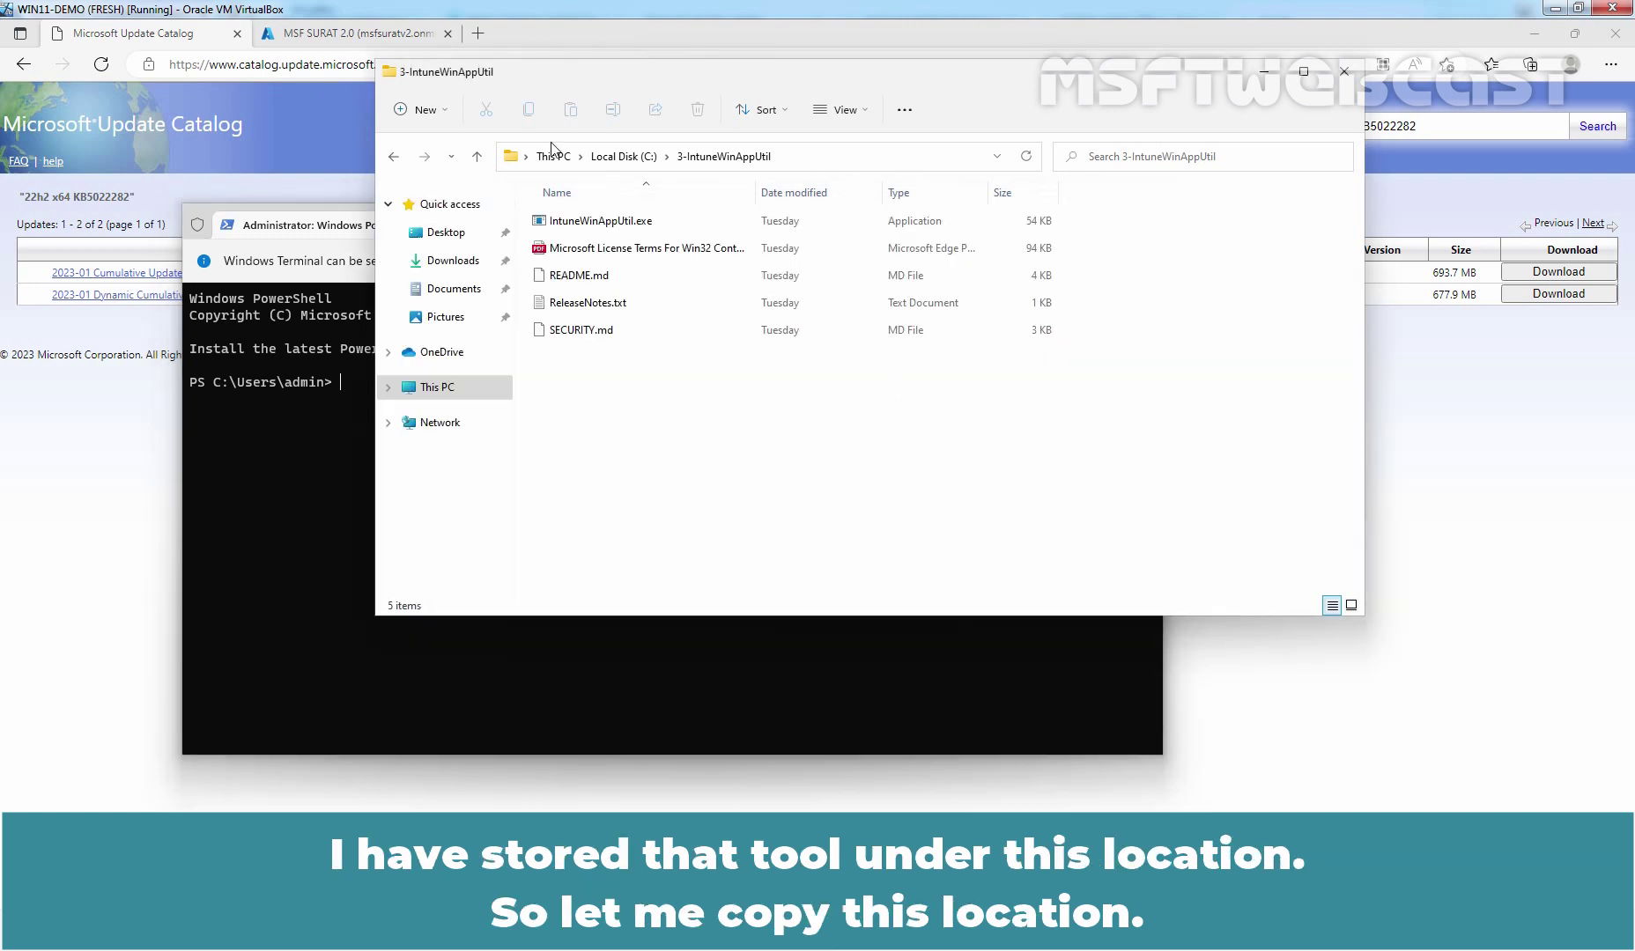
pyautogui.click(819, 160)
pyautogui.hotkey('ctrl', 'c')
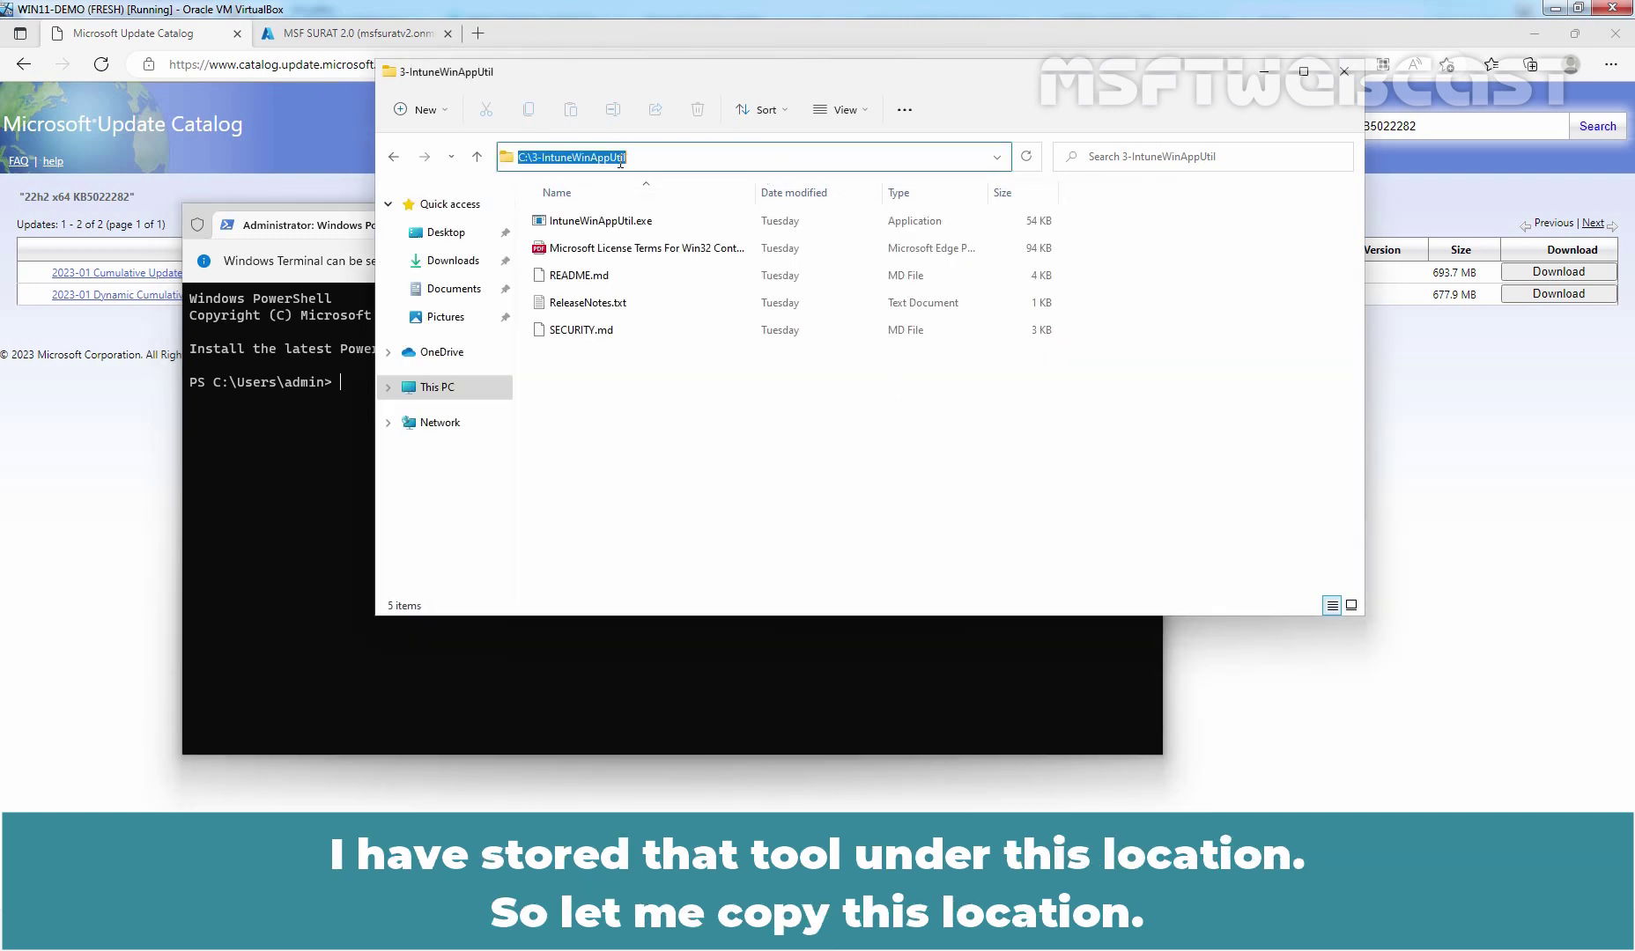
pyautogui.rightClick(621, 164)
pyautogui.click(664, 218)
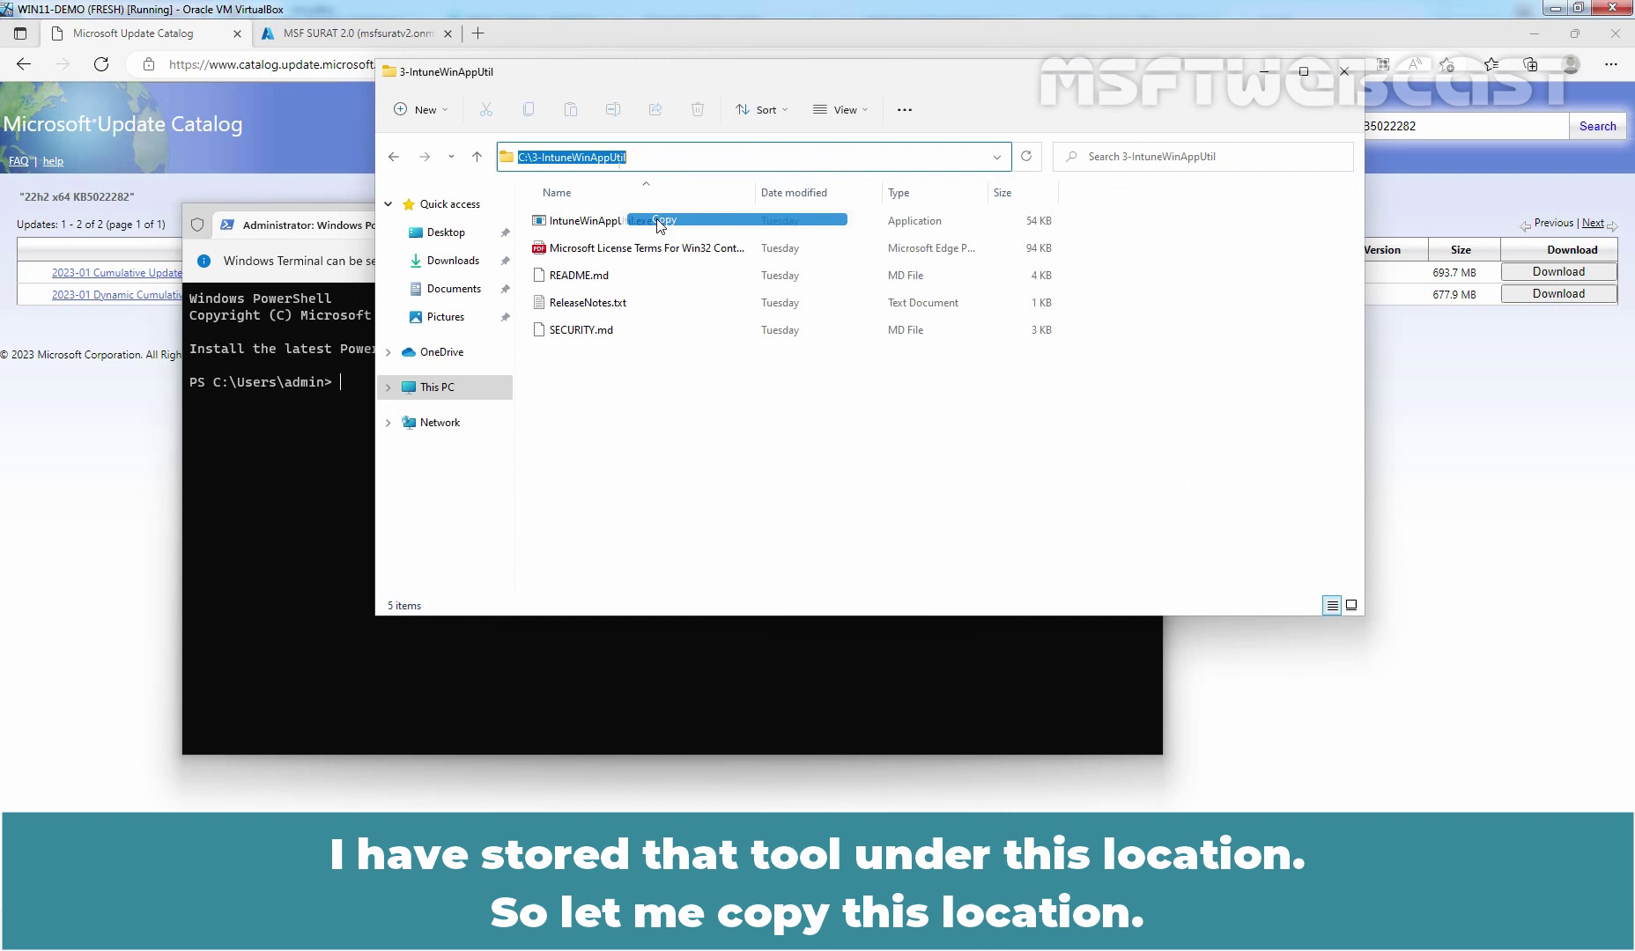
pyautogui.click(310, 517)
pyautogui.write('cd')
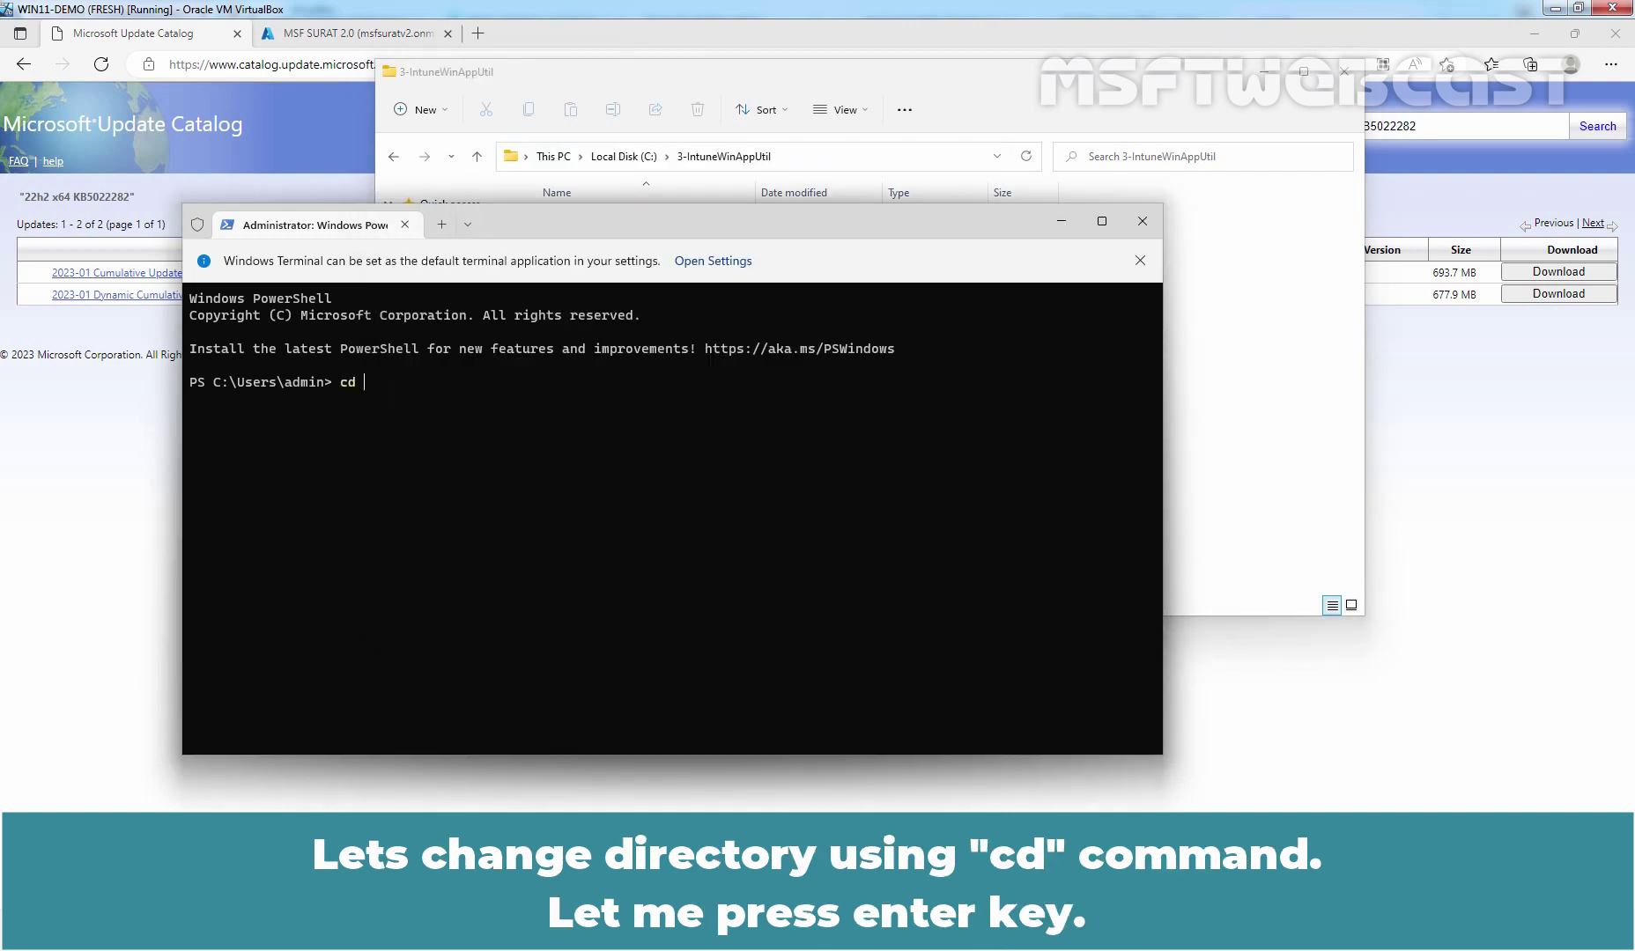
pyautogui.hotkey('ctrl', 'v')
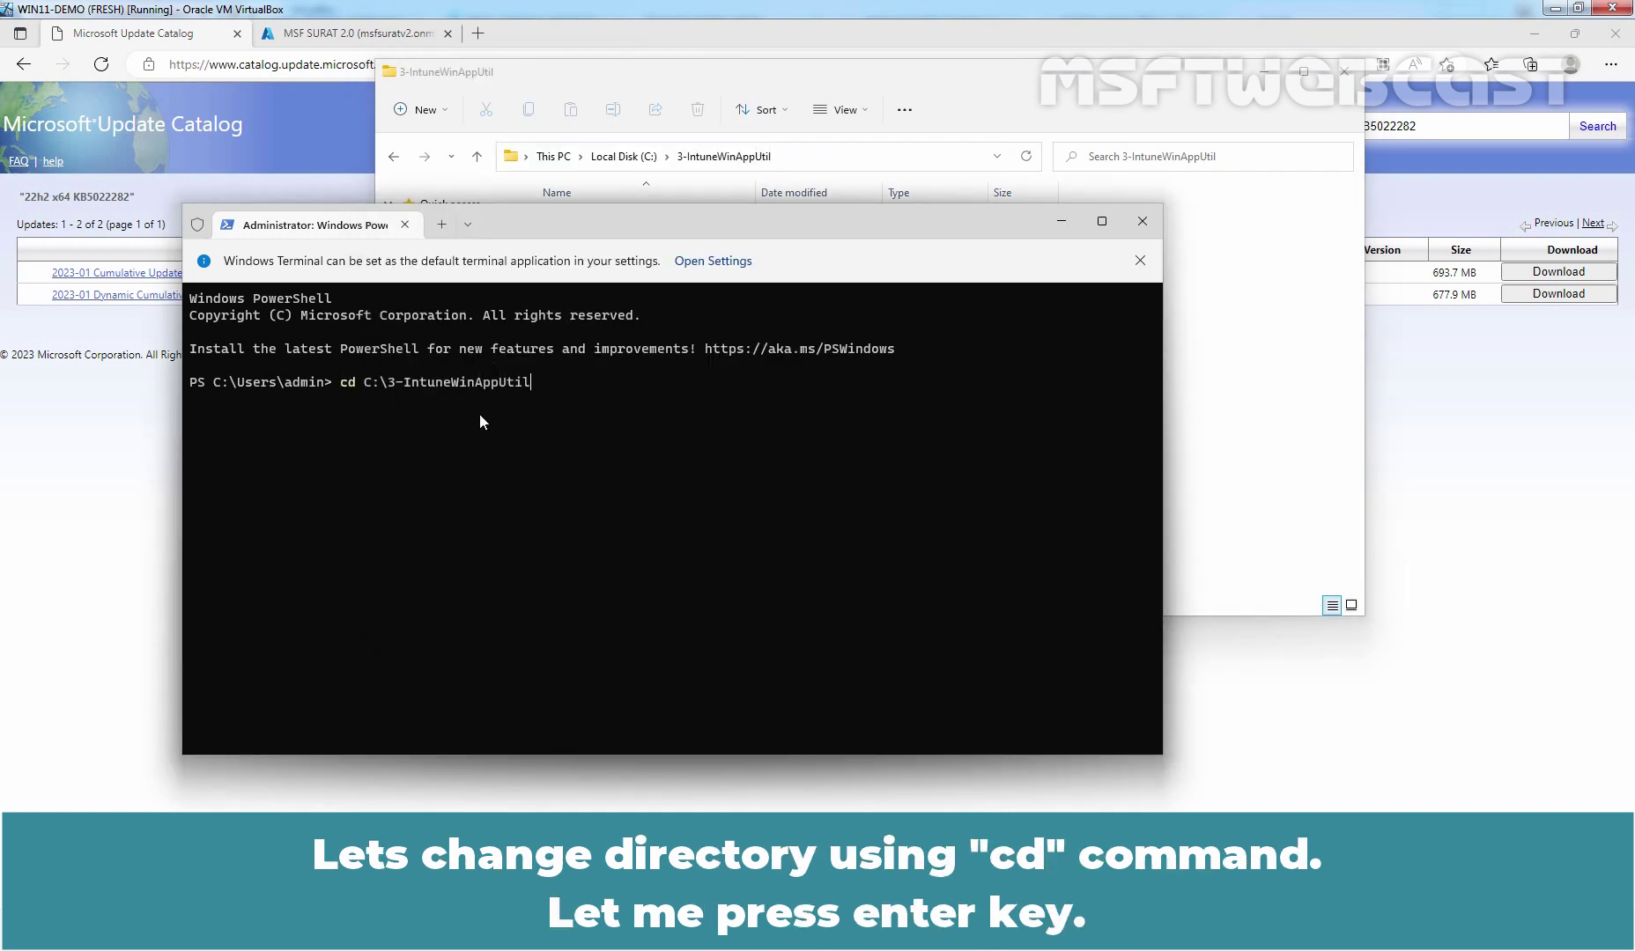
pyautogui.press('Return')
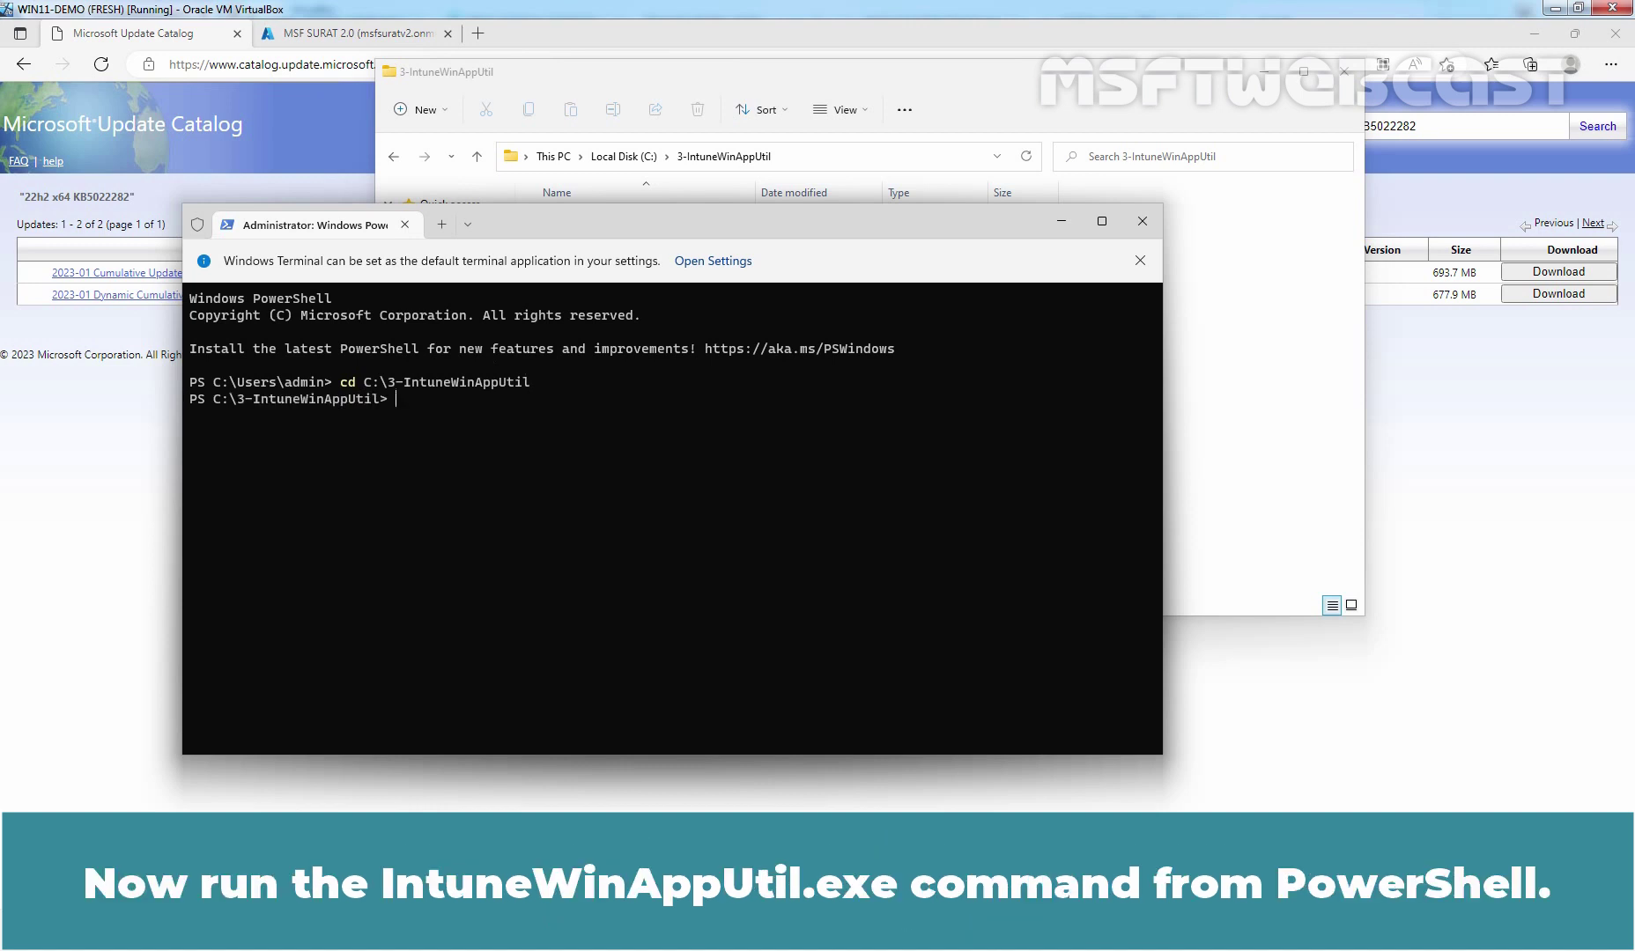
pyautogui.write('.\\IntuneWinAppUtil.exe')
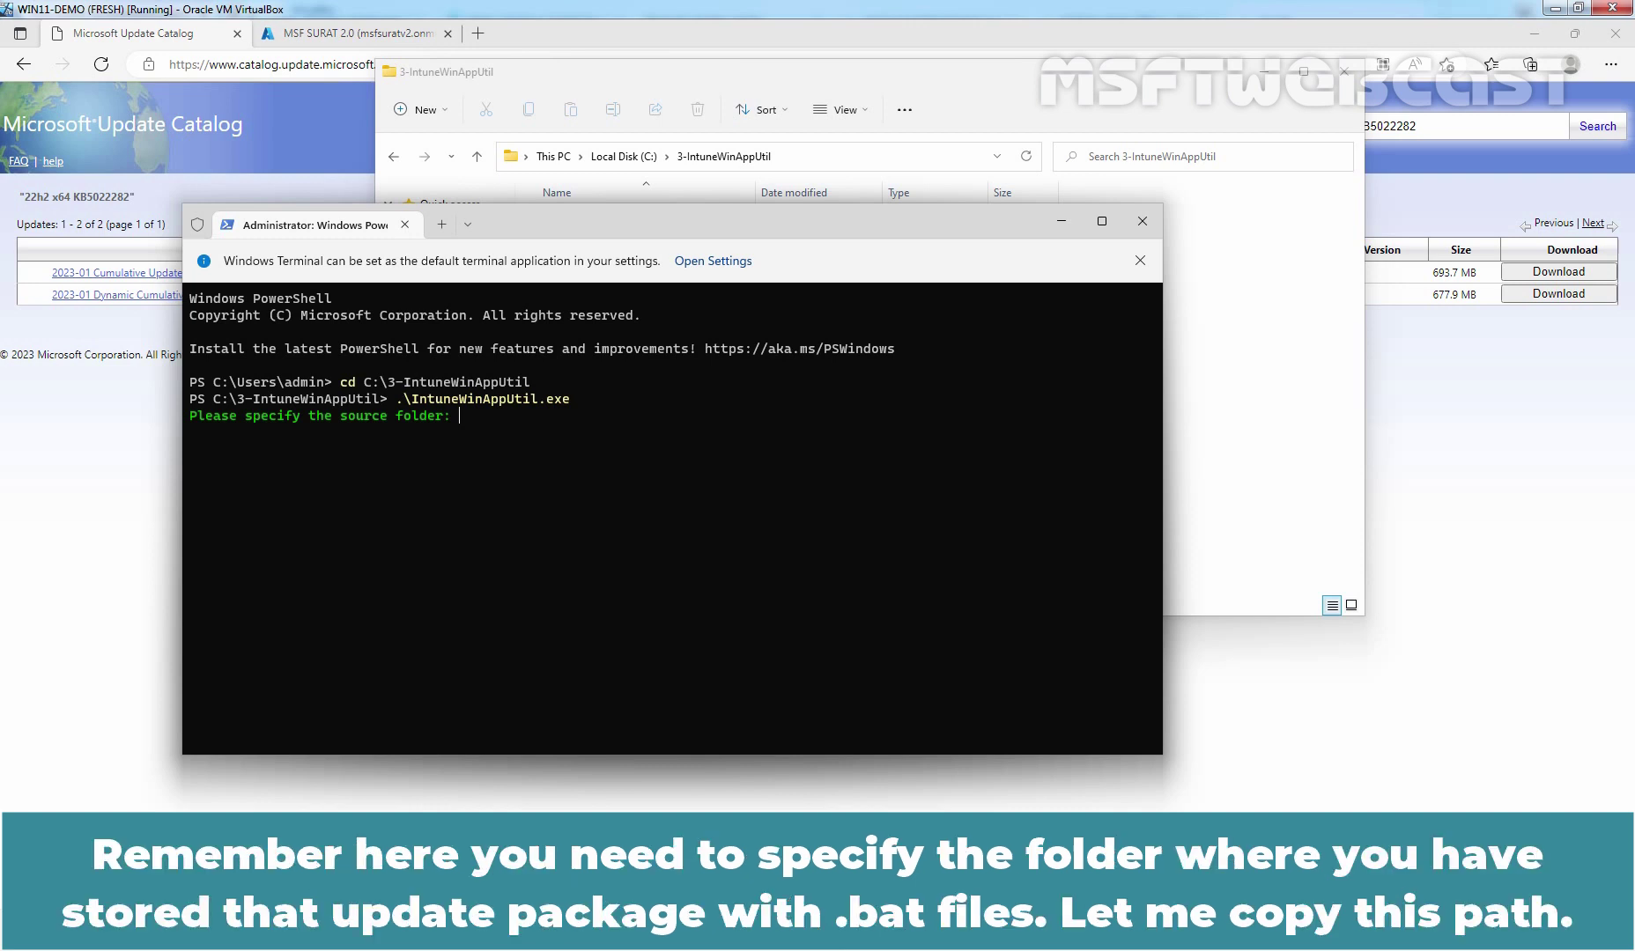
# Enter C:\1-MSUpackage as the source folder, copying the path from File Explorer's address bar.
pyautogui.click(1283, 484)
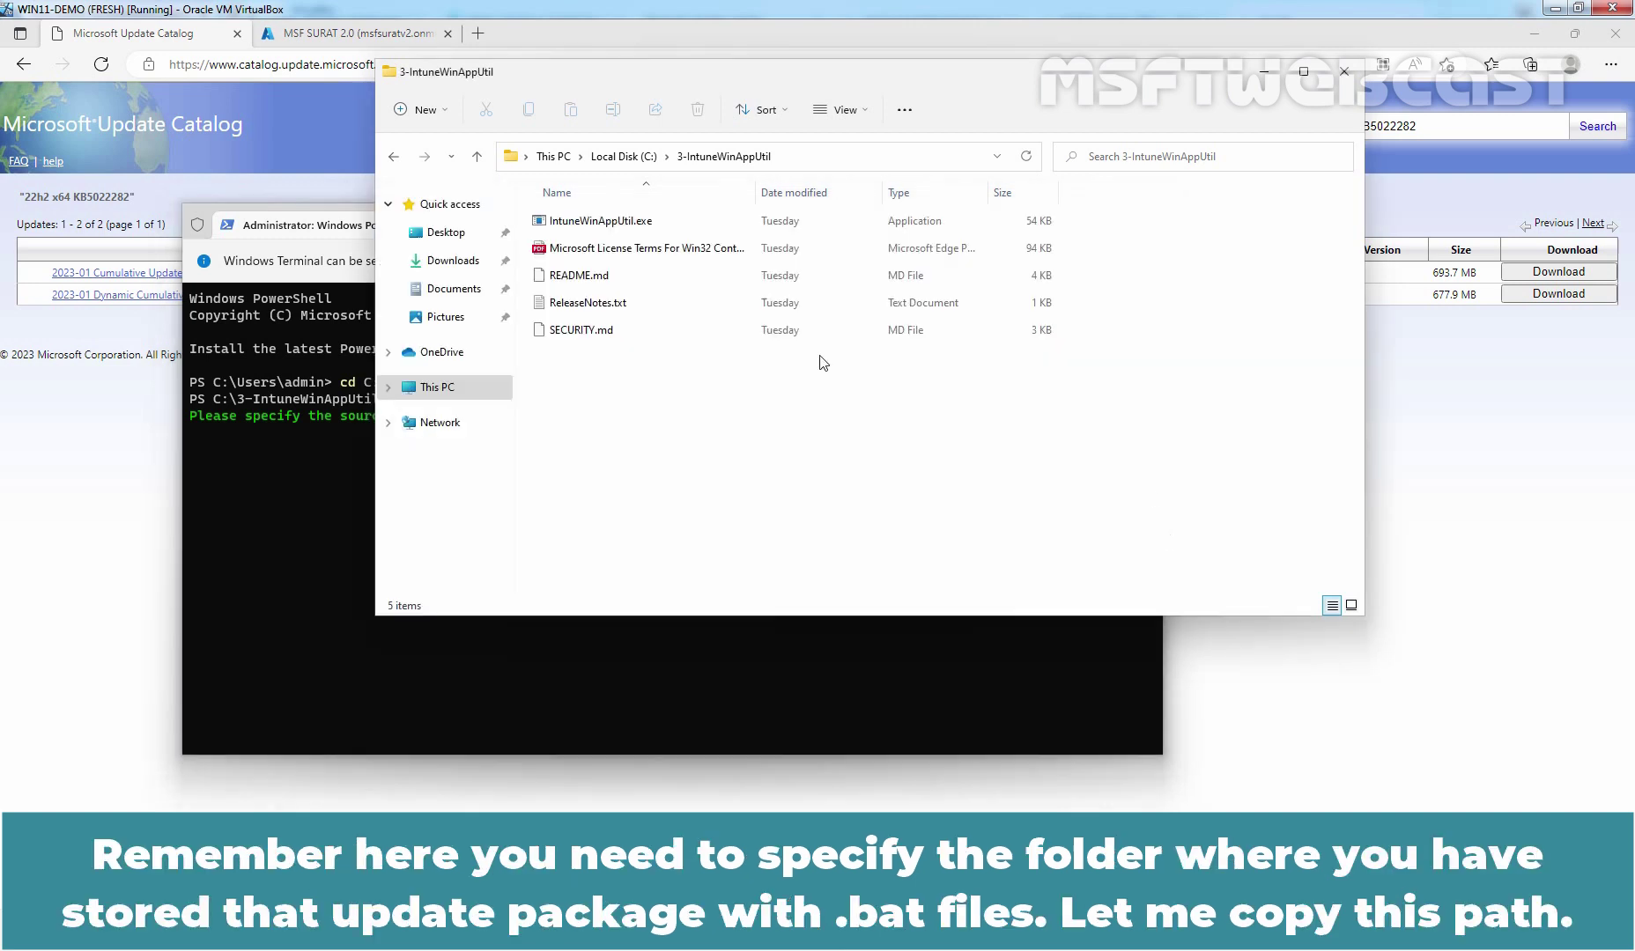
pyautogui.click(608, 159)
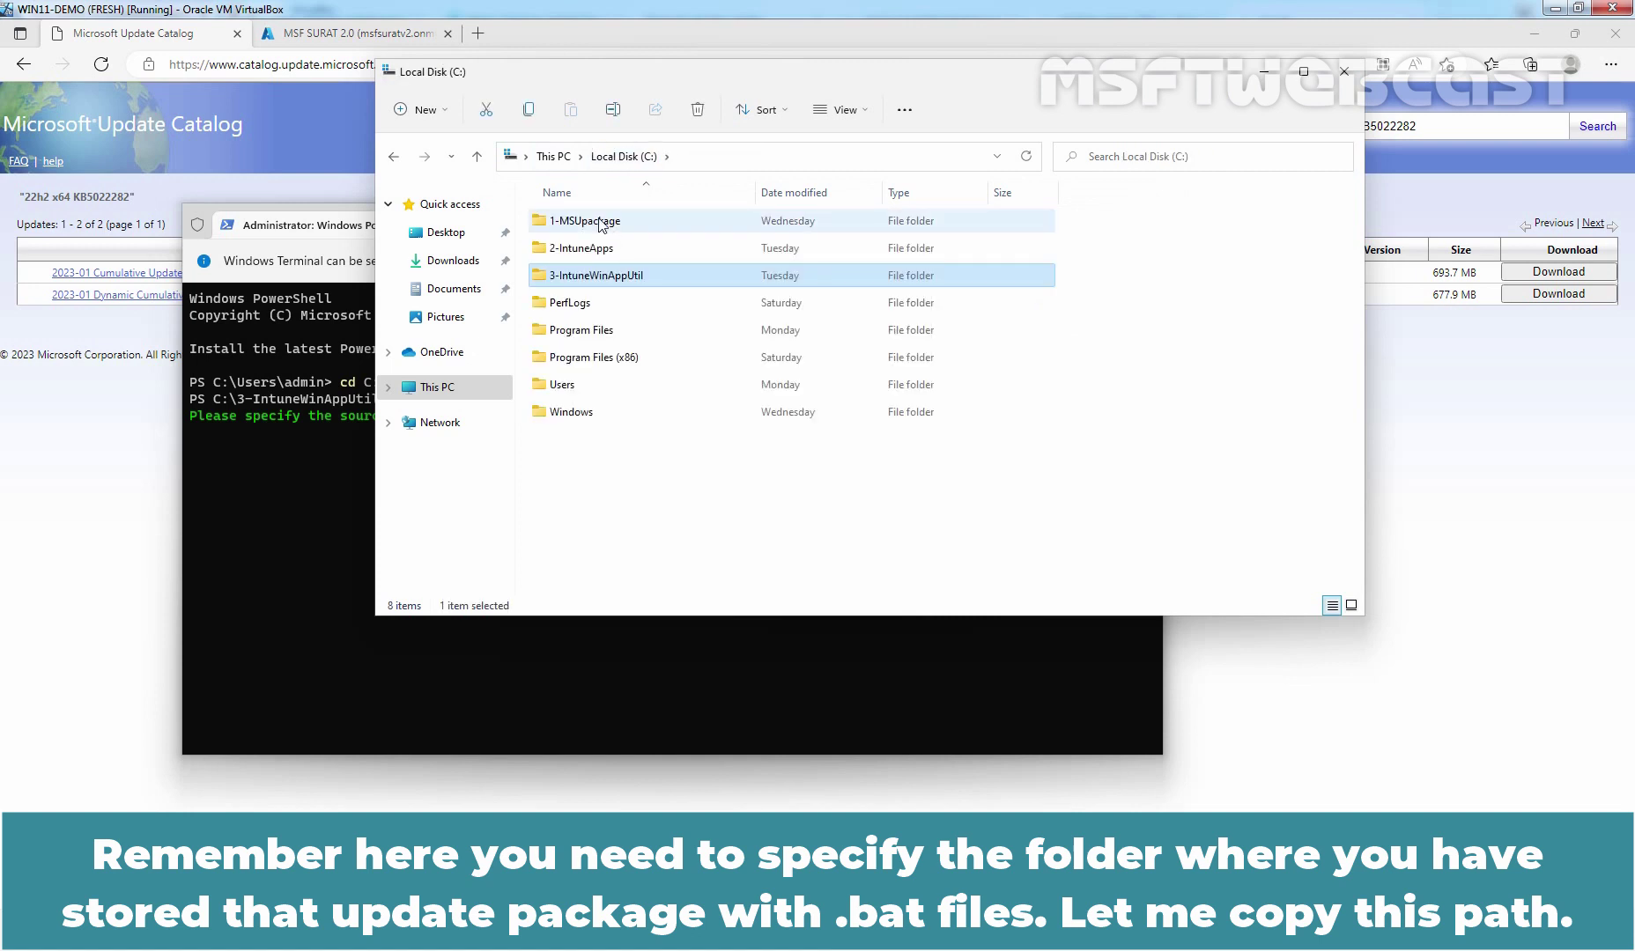
pyautogui.doubleClick(601, 221)
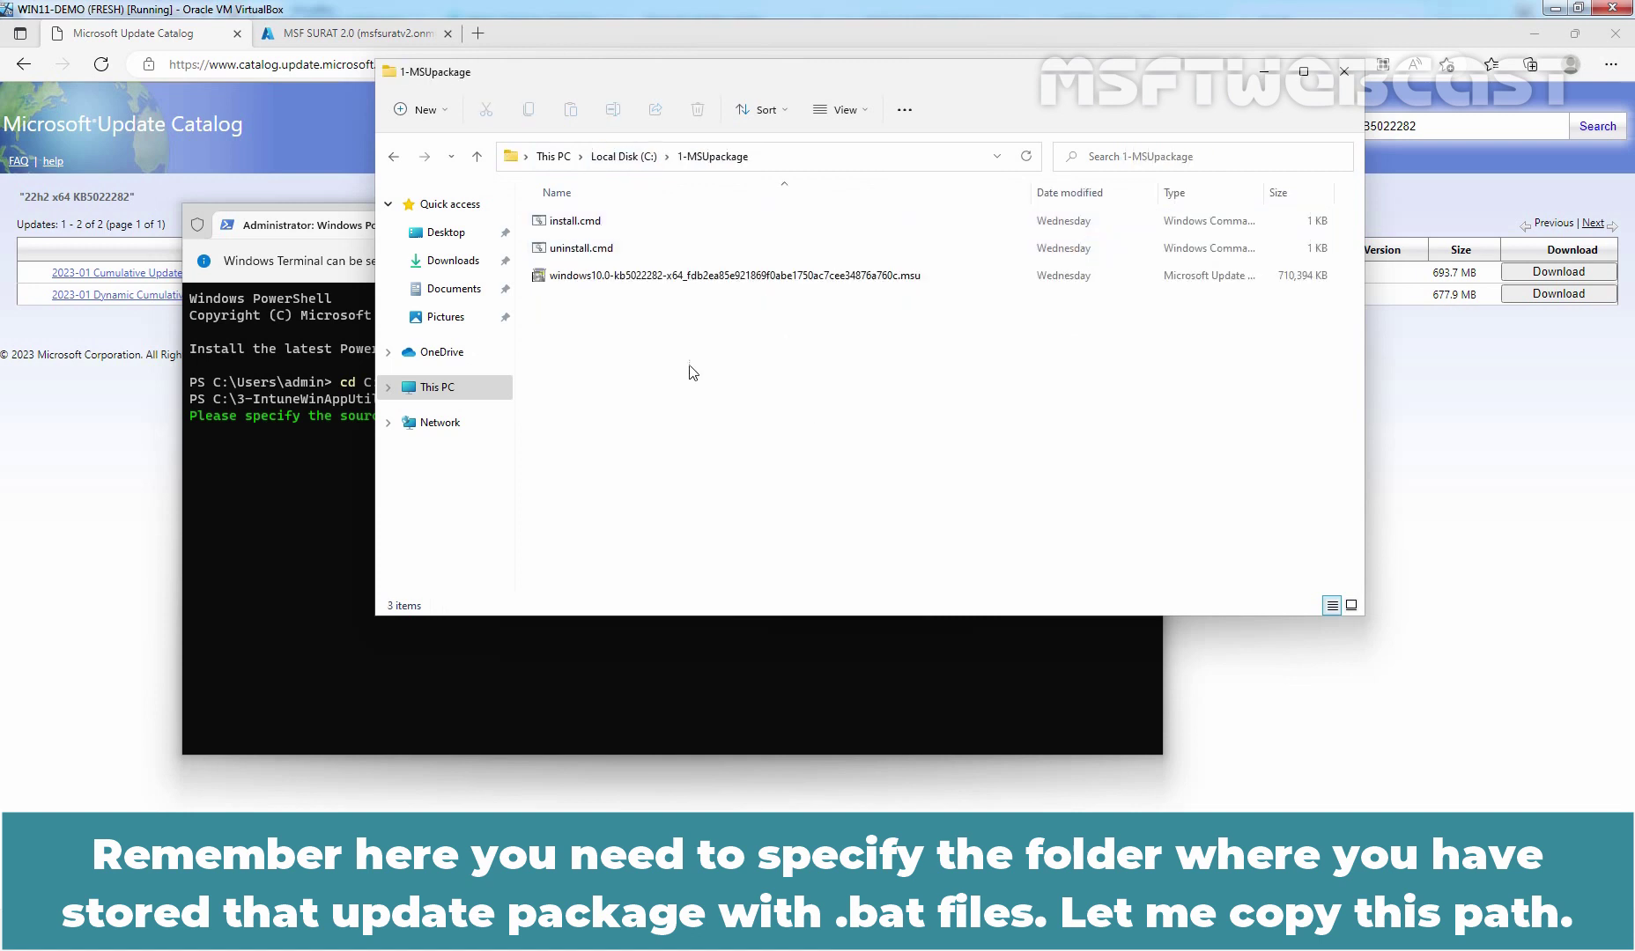
pyautogui.click(763, 161)
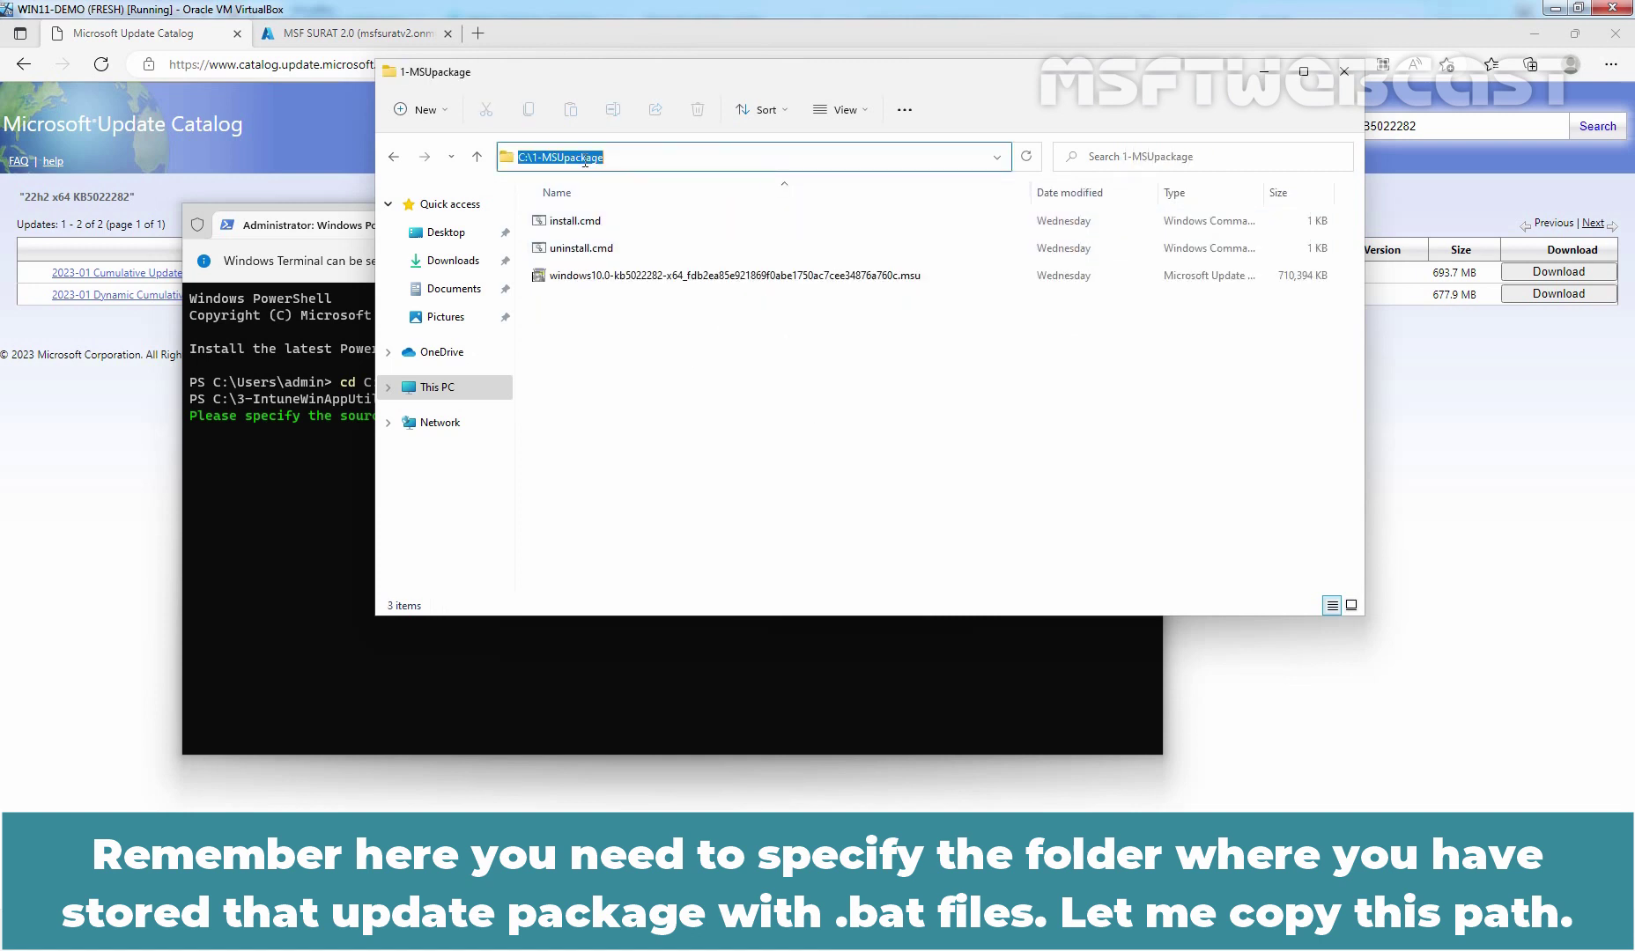
pyautogui.rightClick(588, 163)
pyautogui.click(627, 220)
pyautogui.click(338, 459)
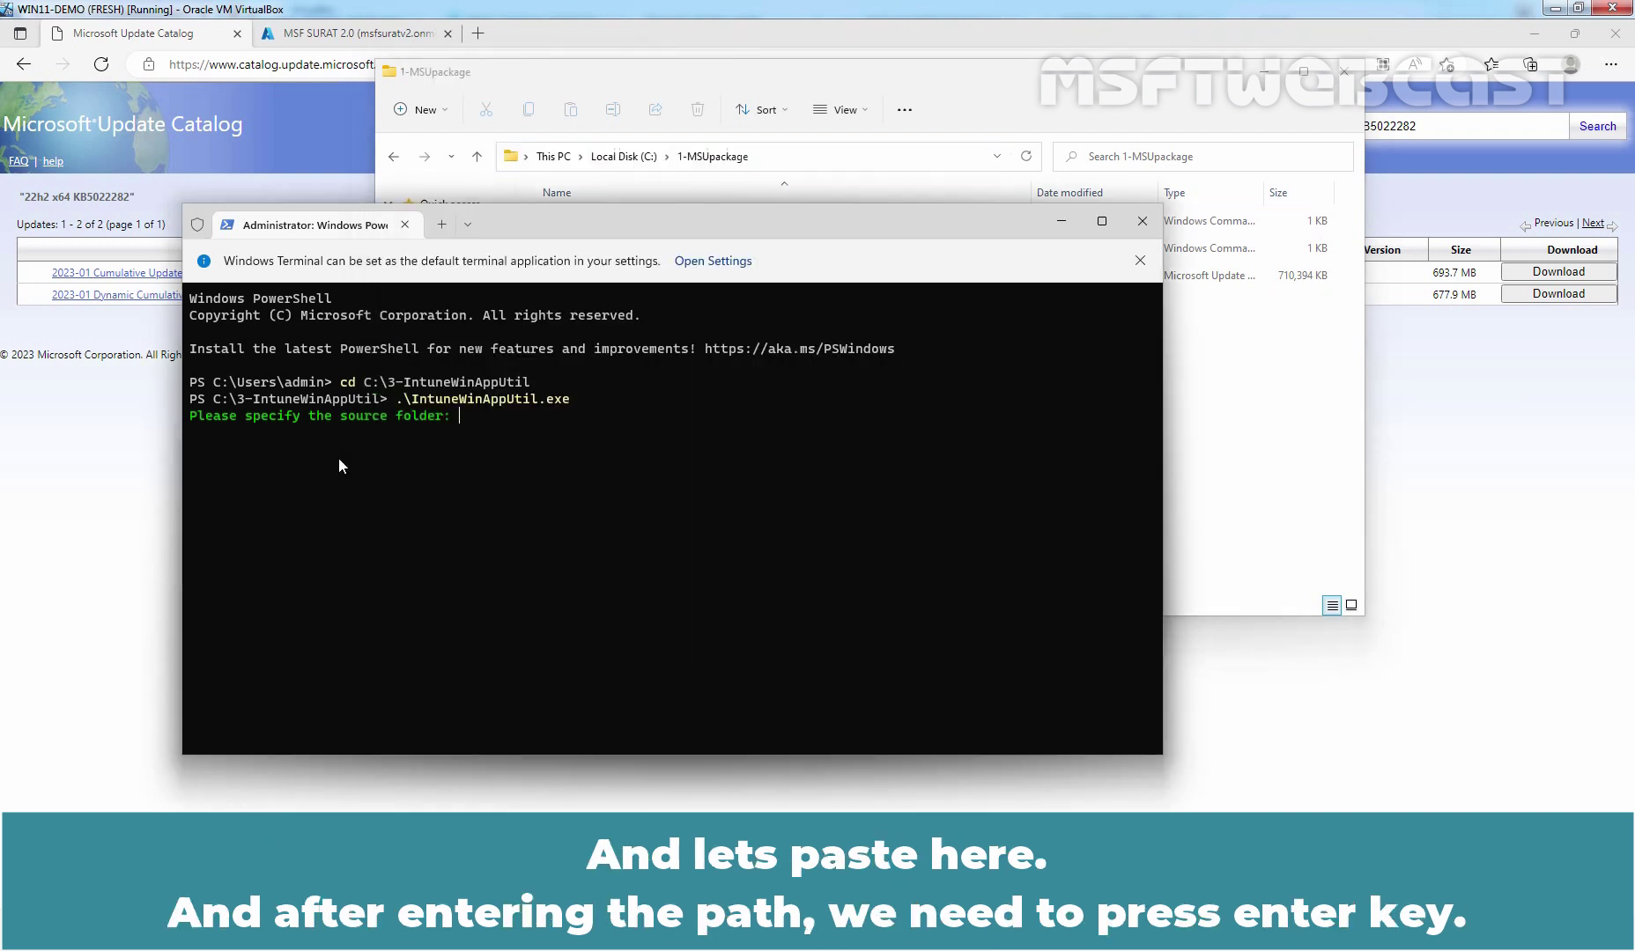
pyautogui.hotkey('ctrl', 'v')
pyautogui.press('Return')
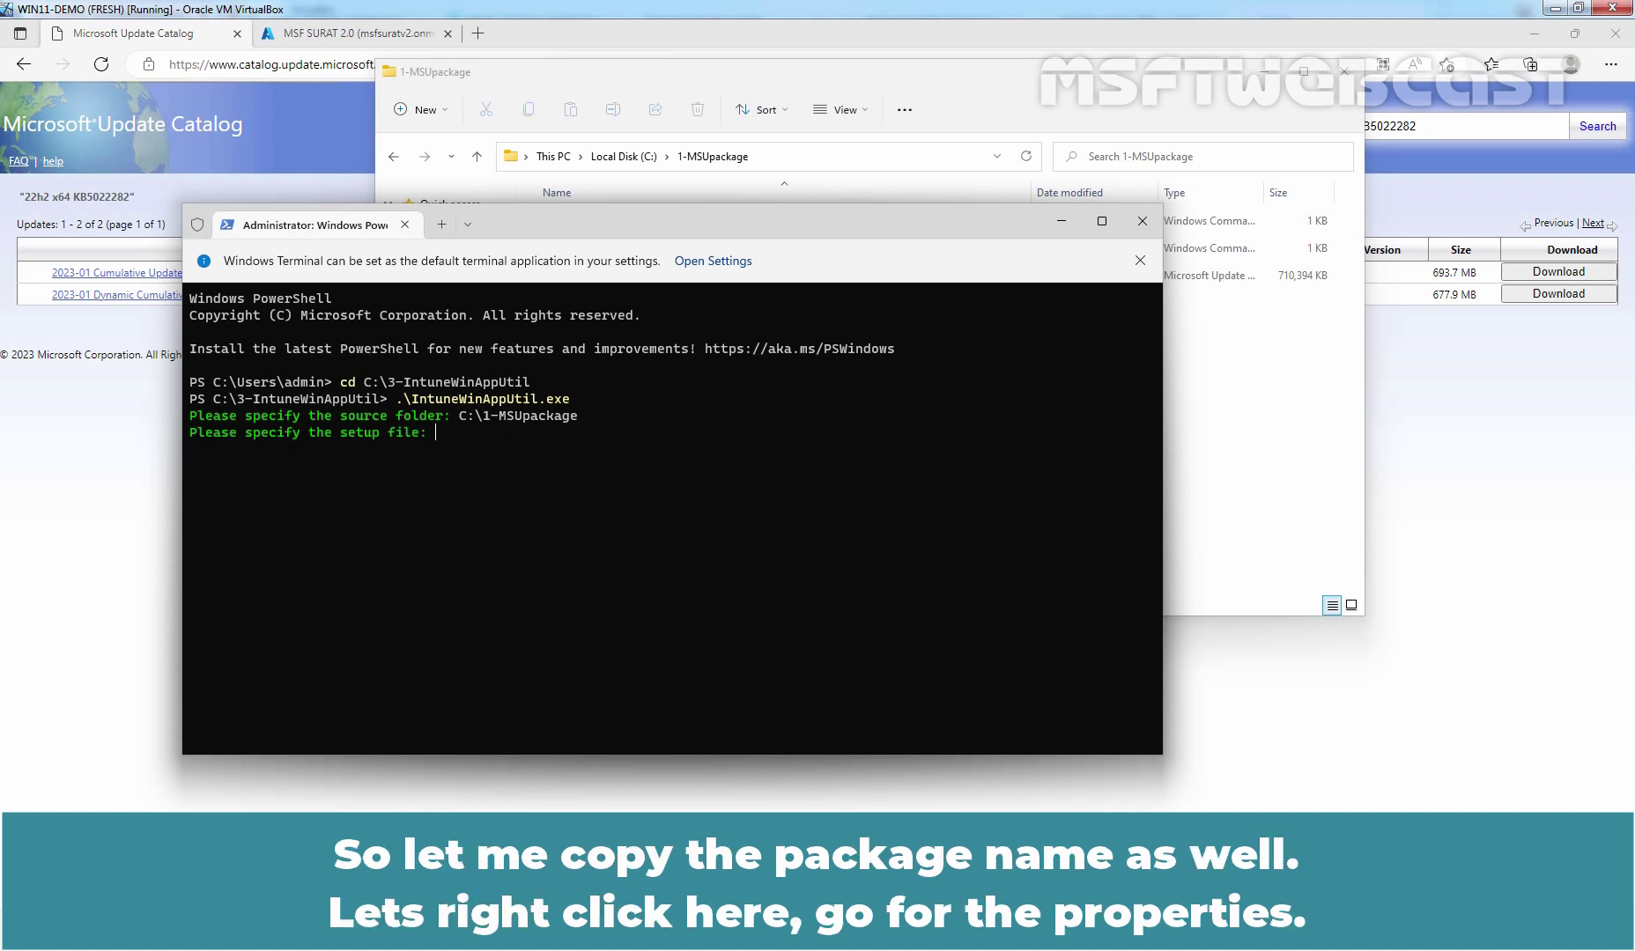
# Enter the KB5022282 .msu file name, copied from its Properties, as the setup file.
pyautogui.click(1200, 433)
pyautogui.click(775, 284)
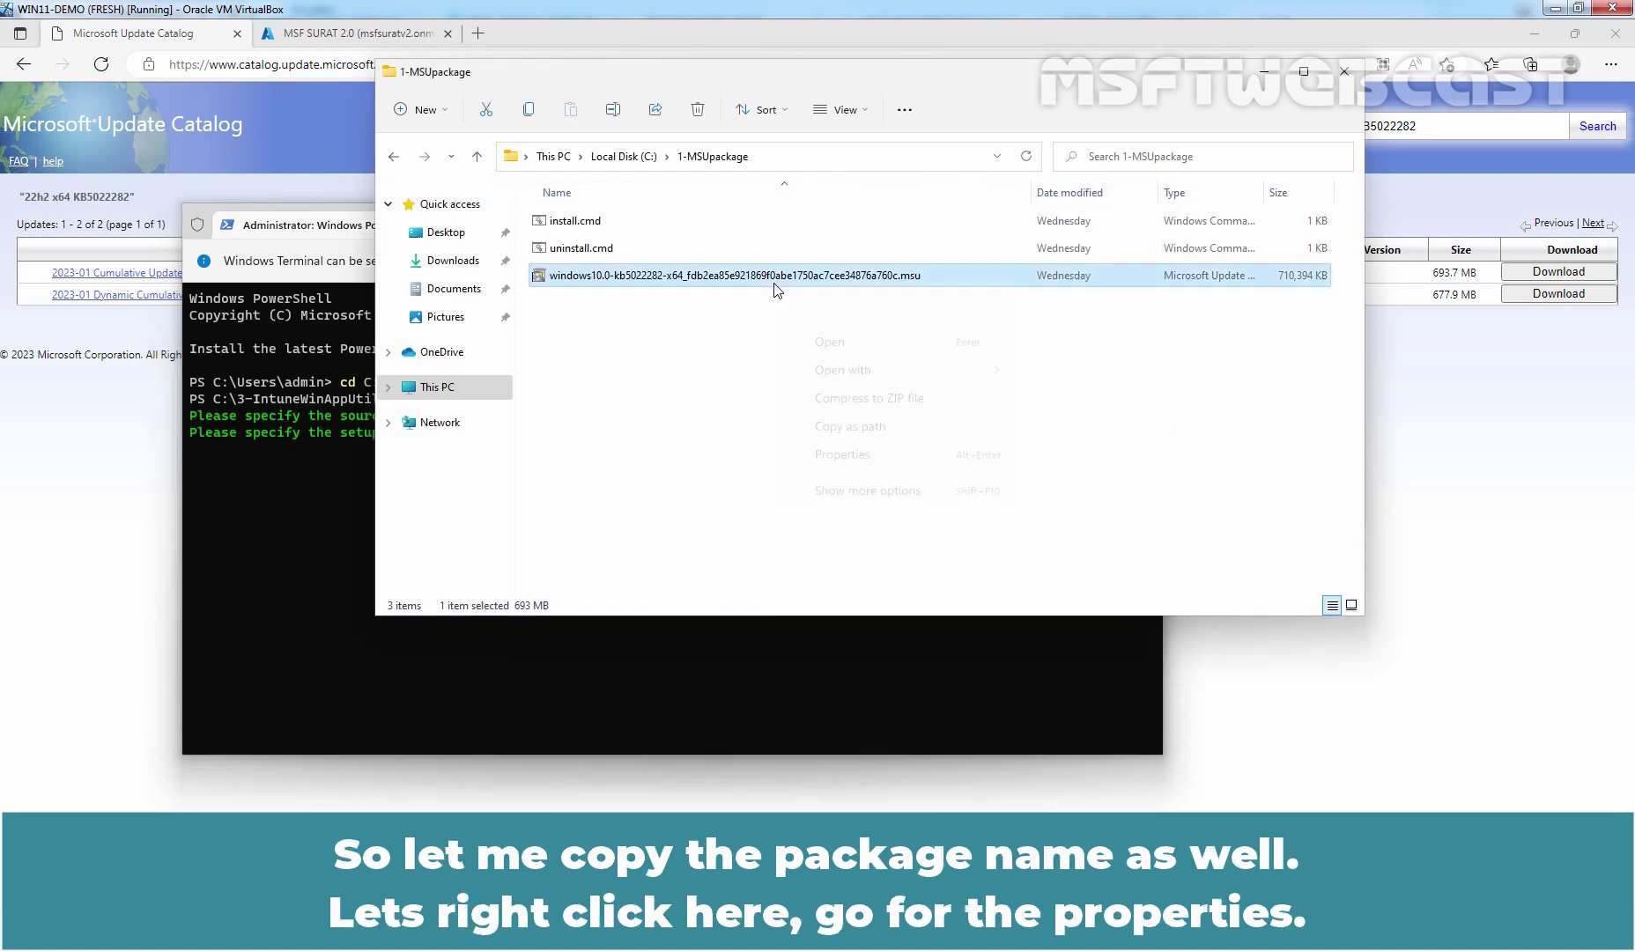
pyautogui.rightClick(776, 284)
pyautogui.click(818, 456)
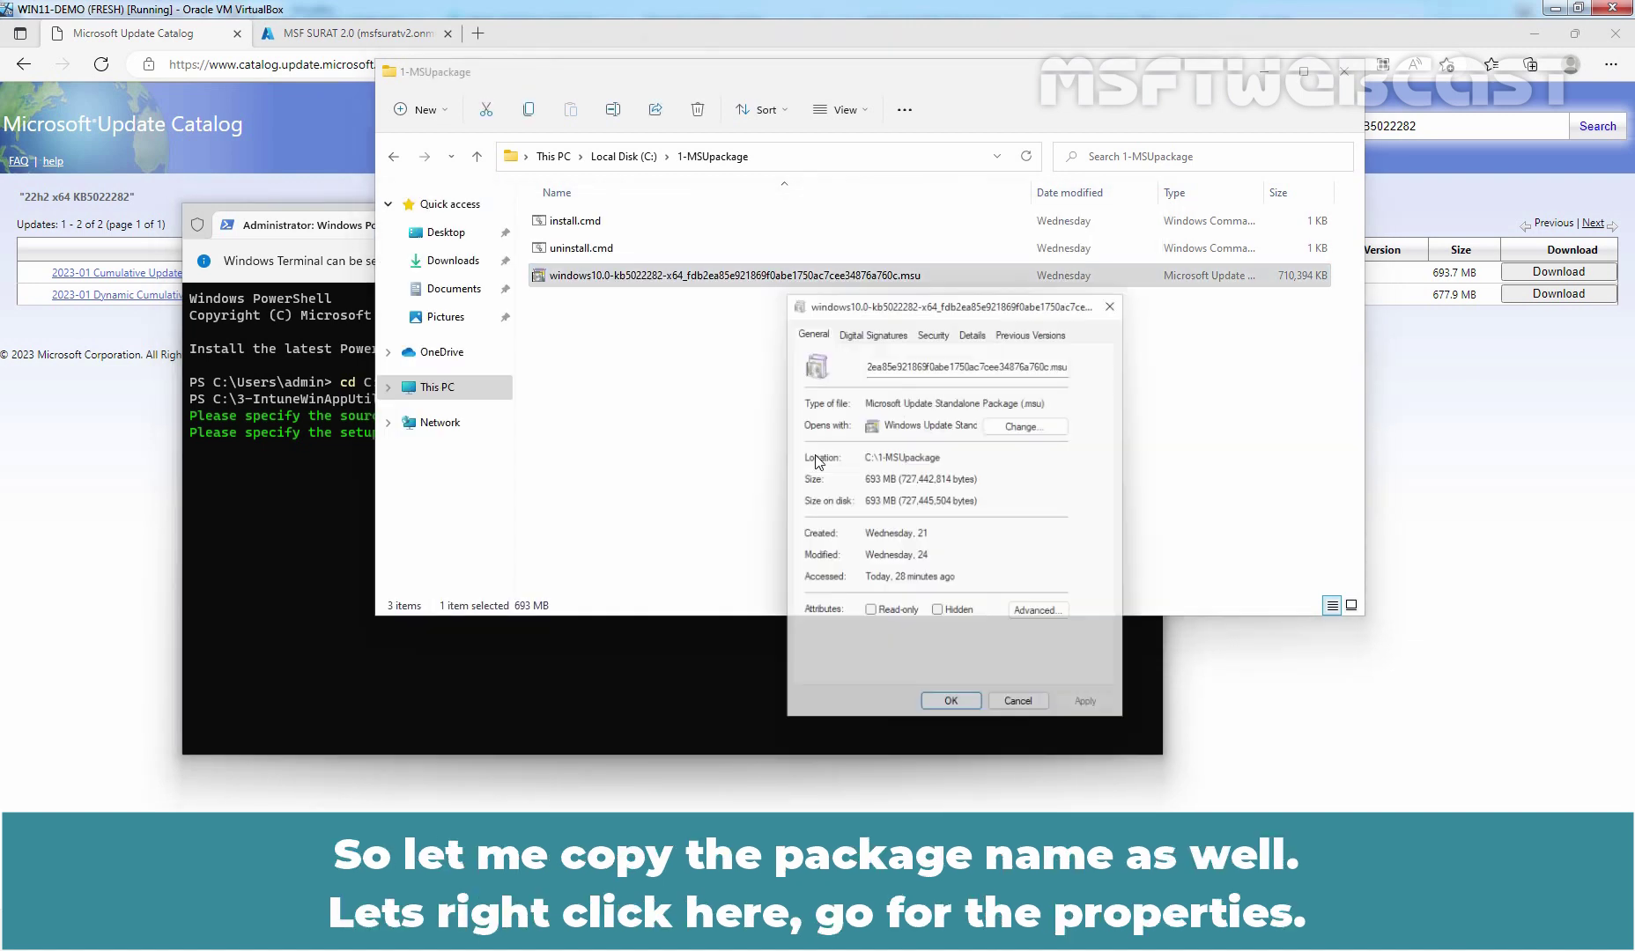
pyautogui.click(960, 360)
pyautogui.hotkey('ctrl', 'a')
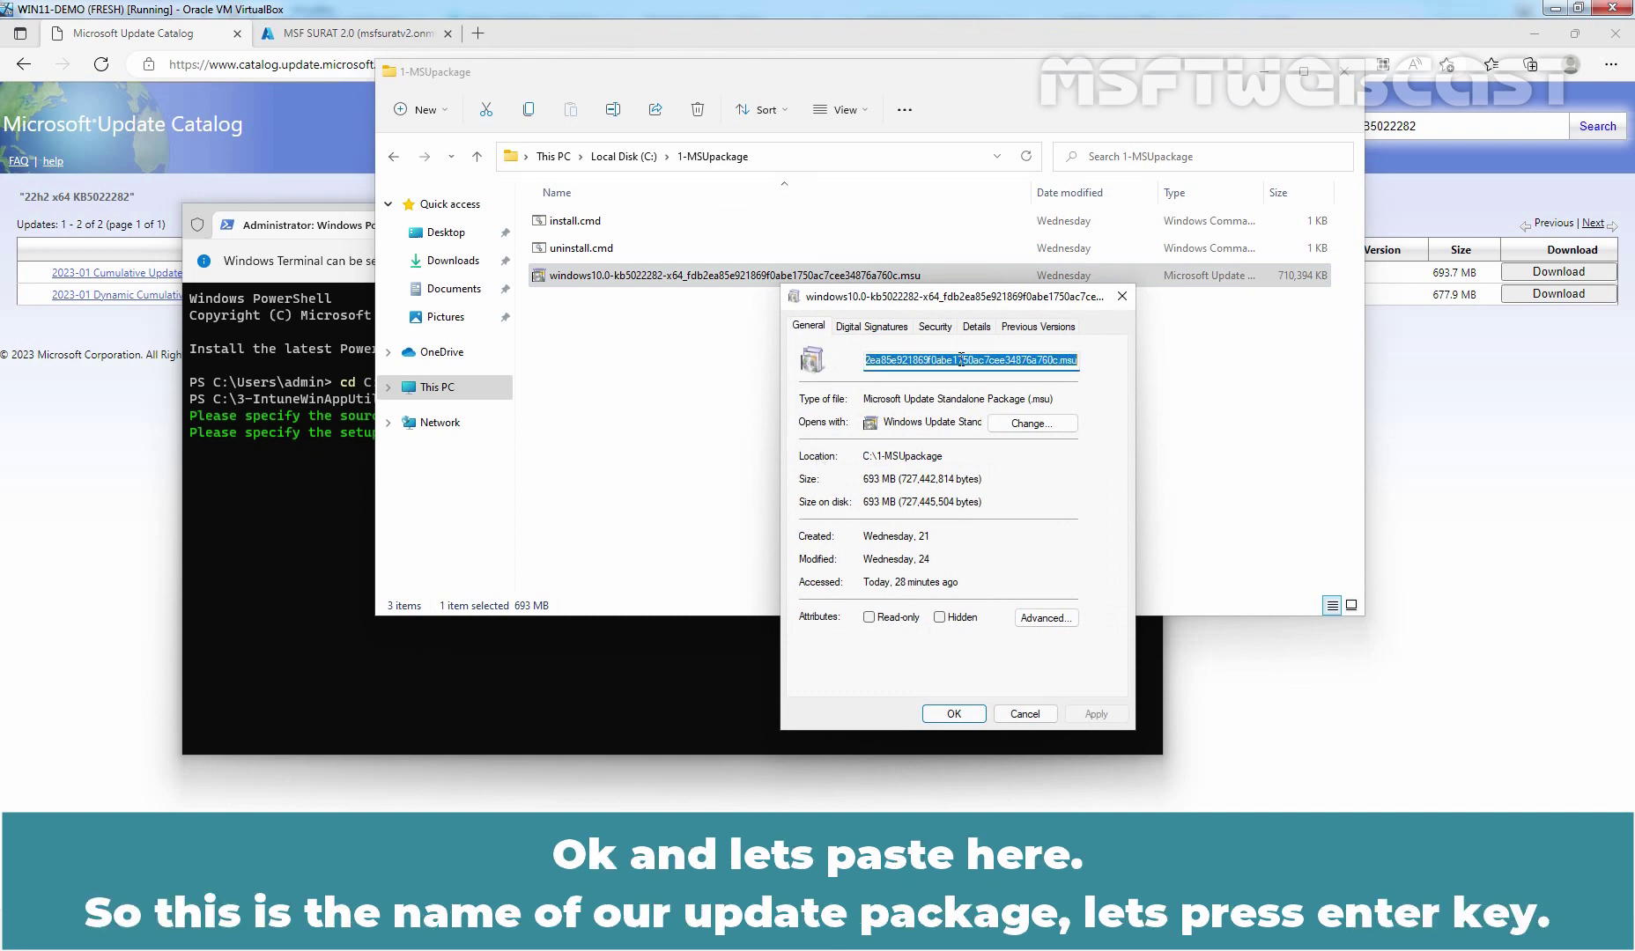
pyautogui.click(953, 714)
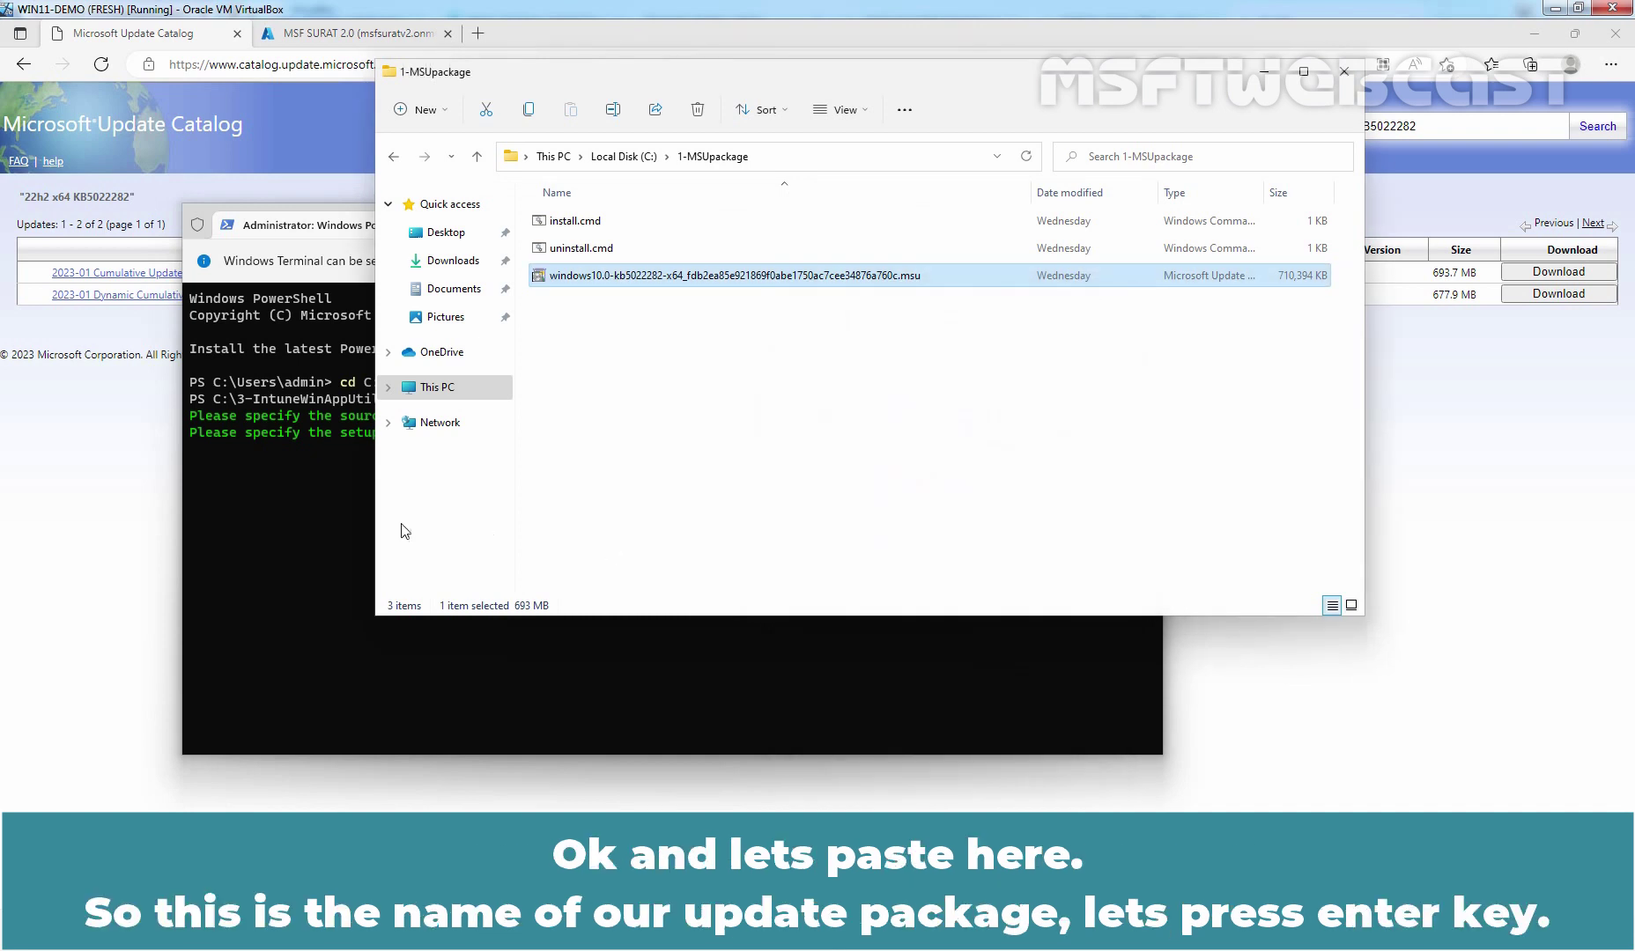
pyautogui.click(324, 486)
pyautogui.hotkey('ctrl', 'v')
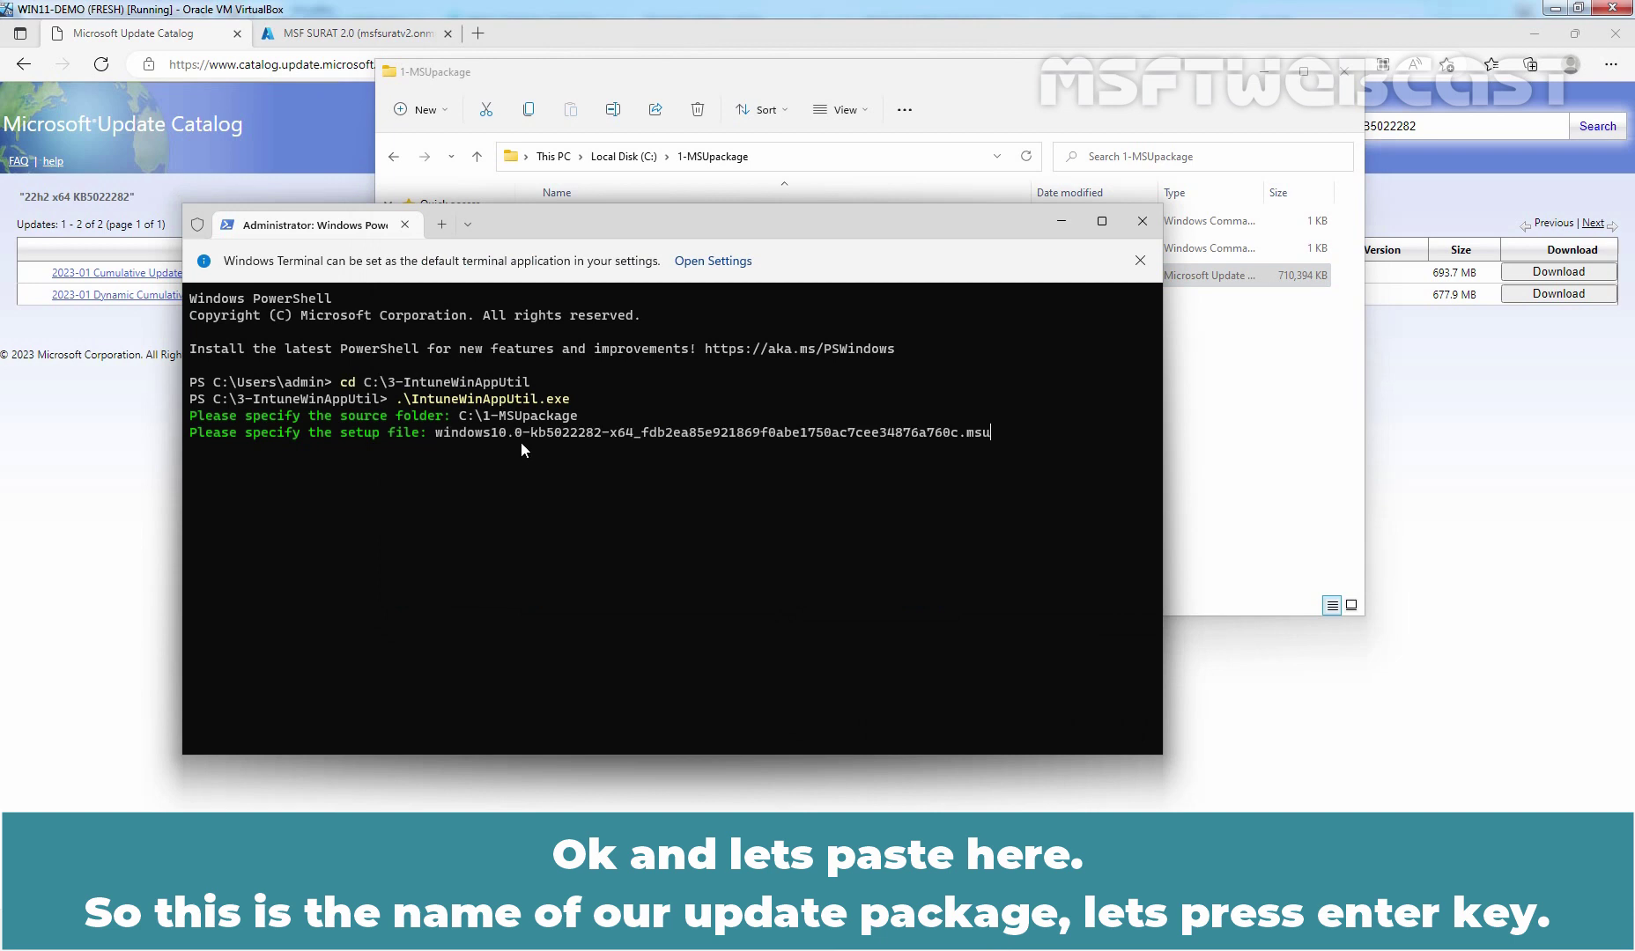
pyautogui.press('Return')
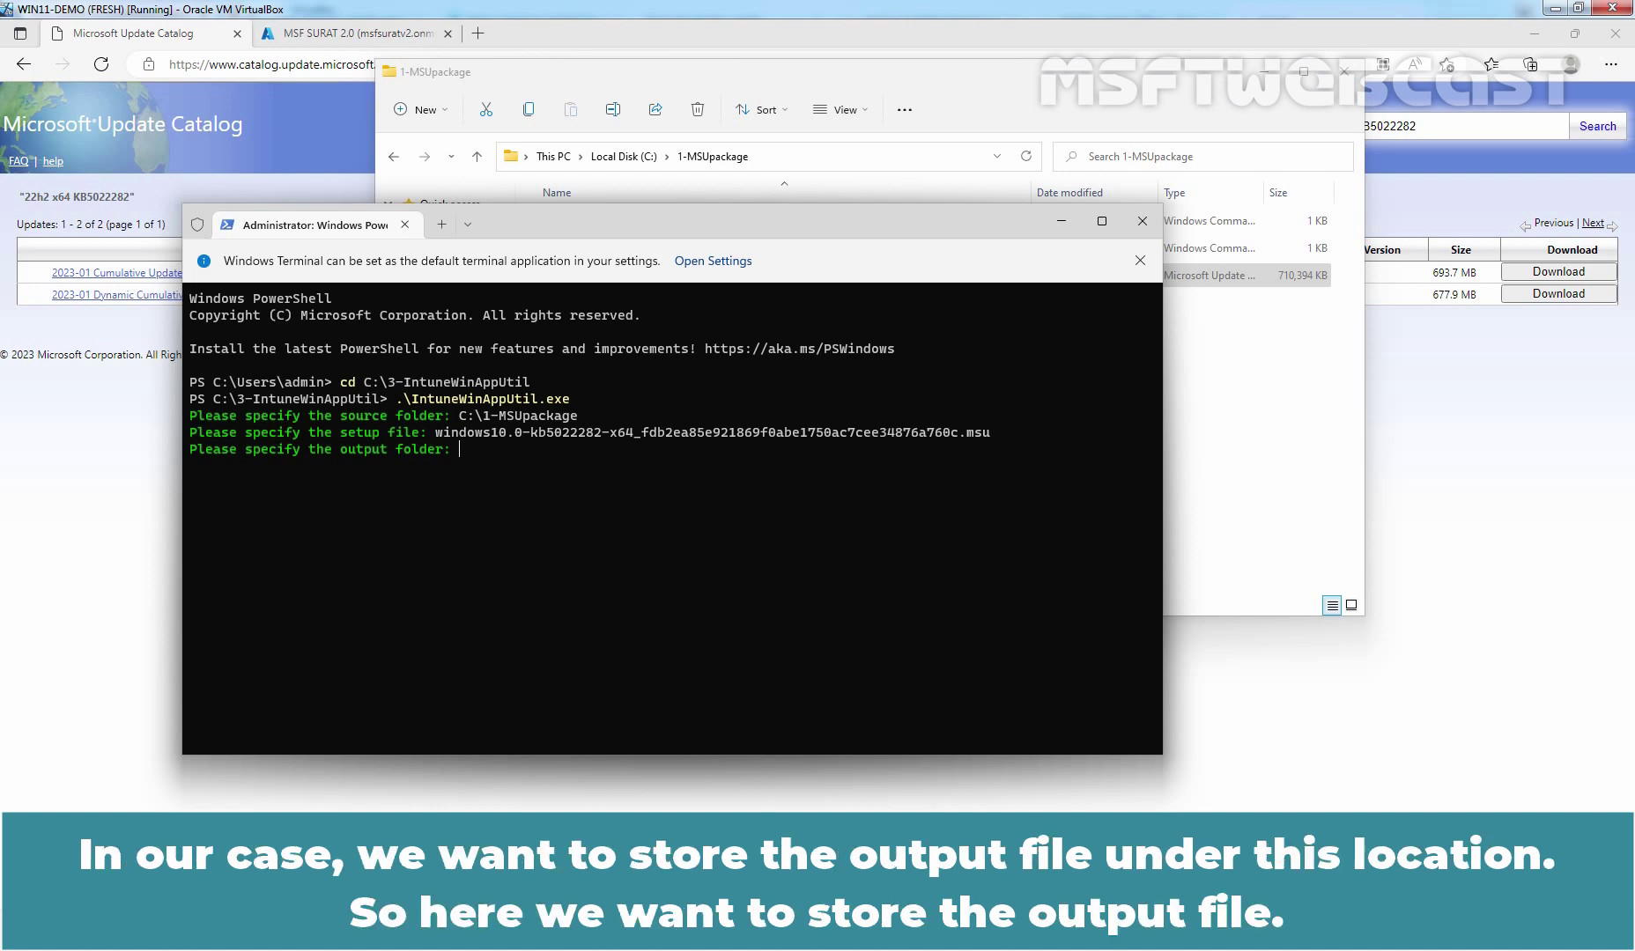
# Enter C:\2-IntuneApps as the output folder and answer N to the catalog folder prompt.
pyautogui.click(1251, 412)
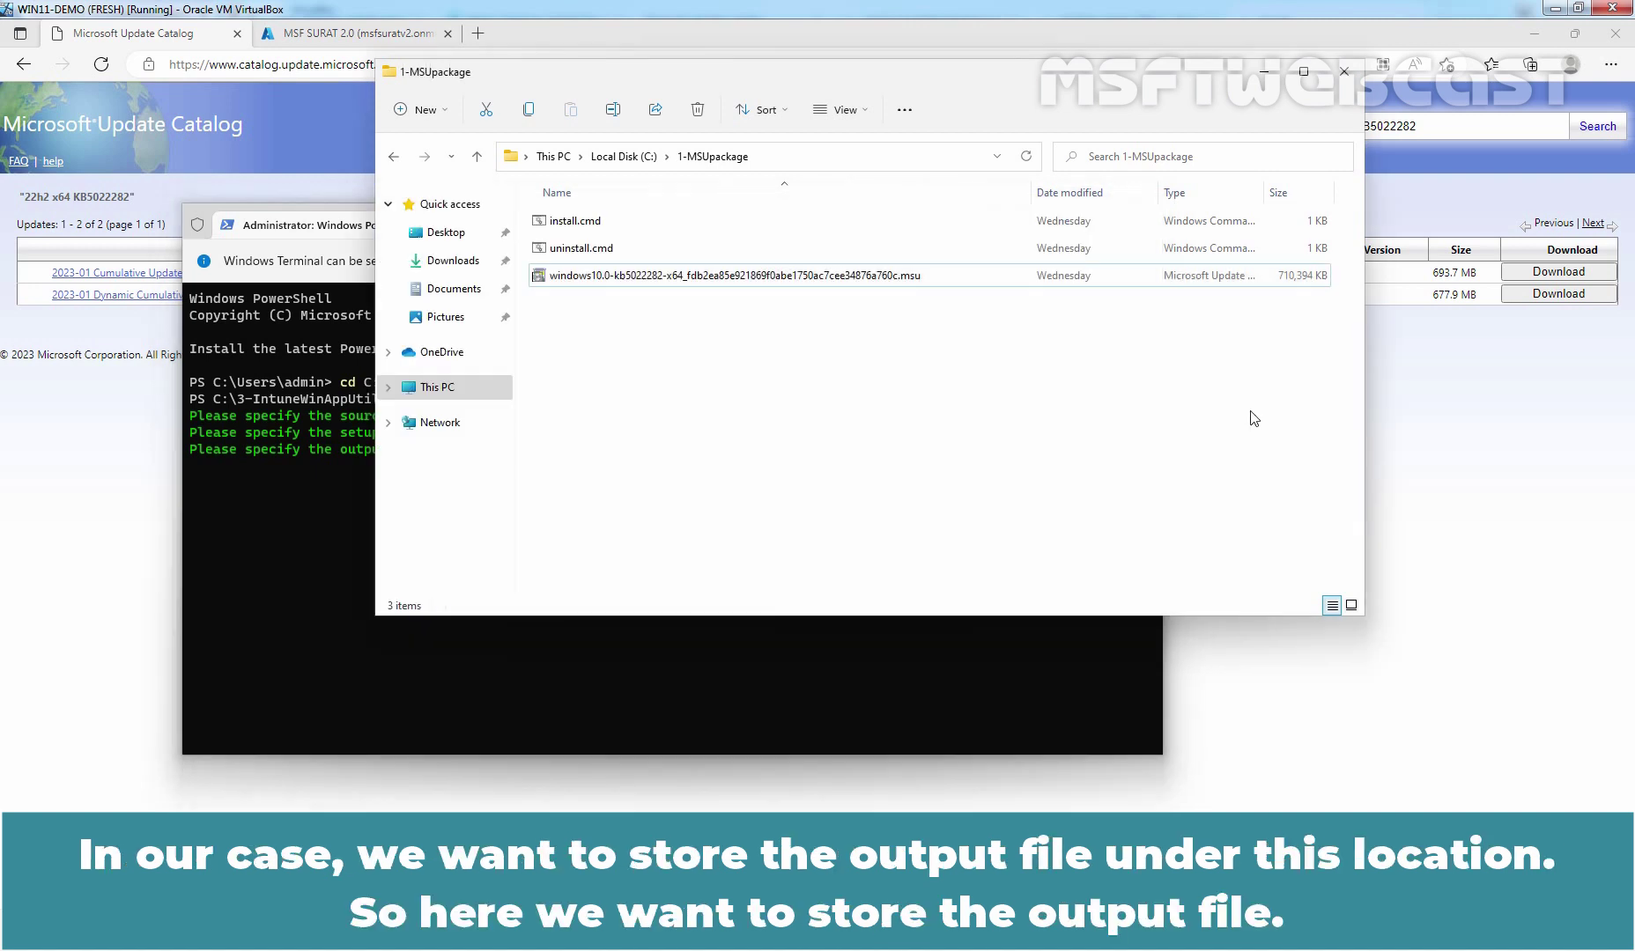
pyautogui.click(624, 156)
pyautogui.click(590, 249)
pyautogui.press('Return')
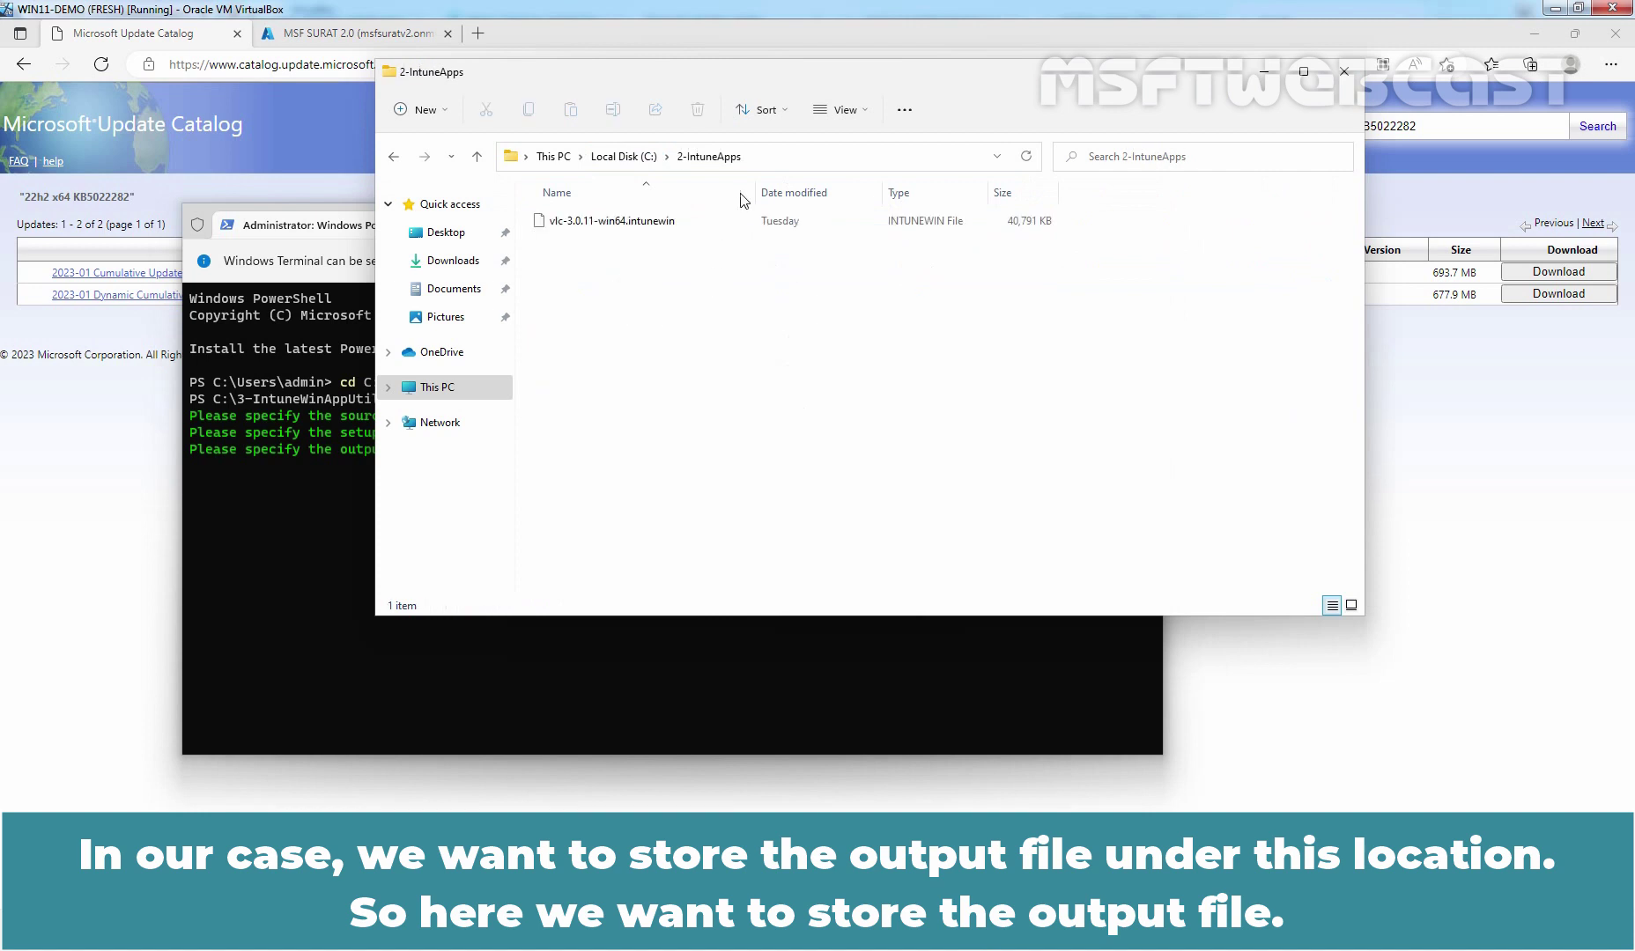
pyautogui.click(778, 158)
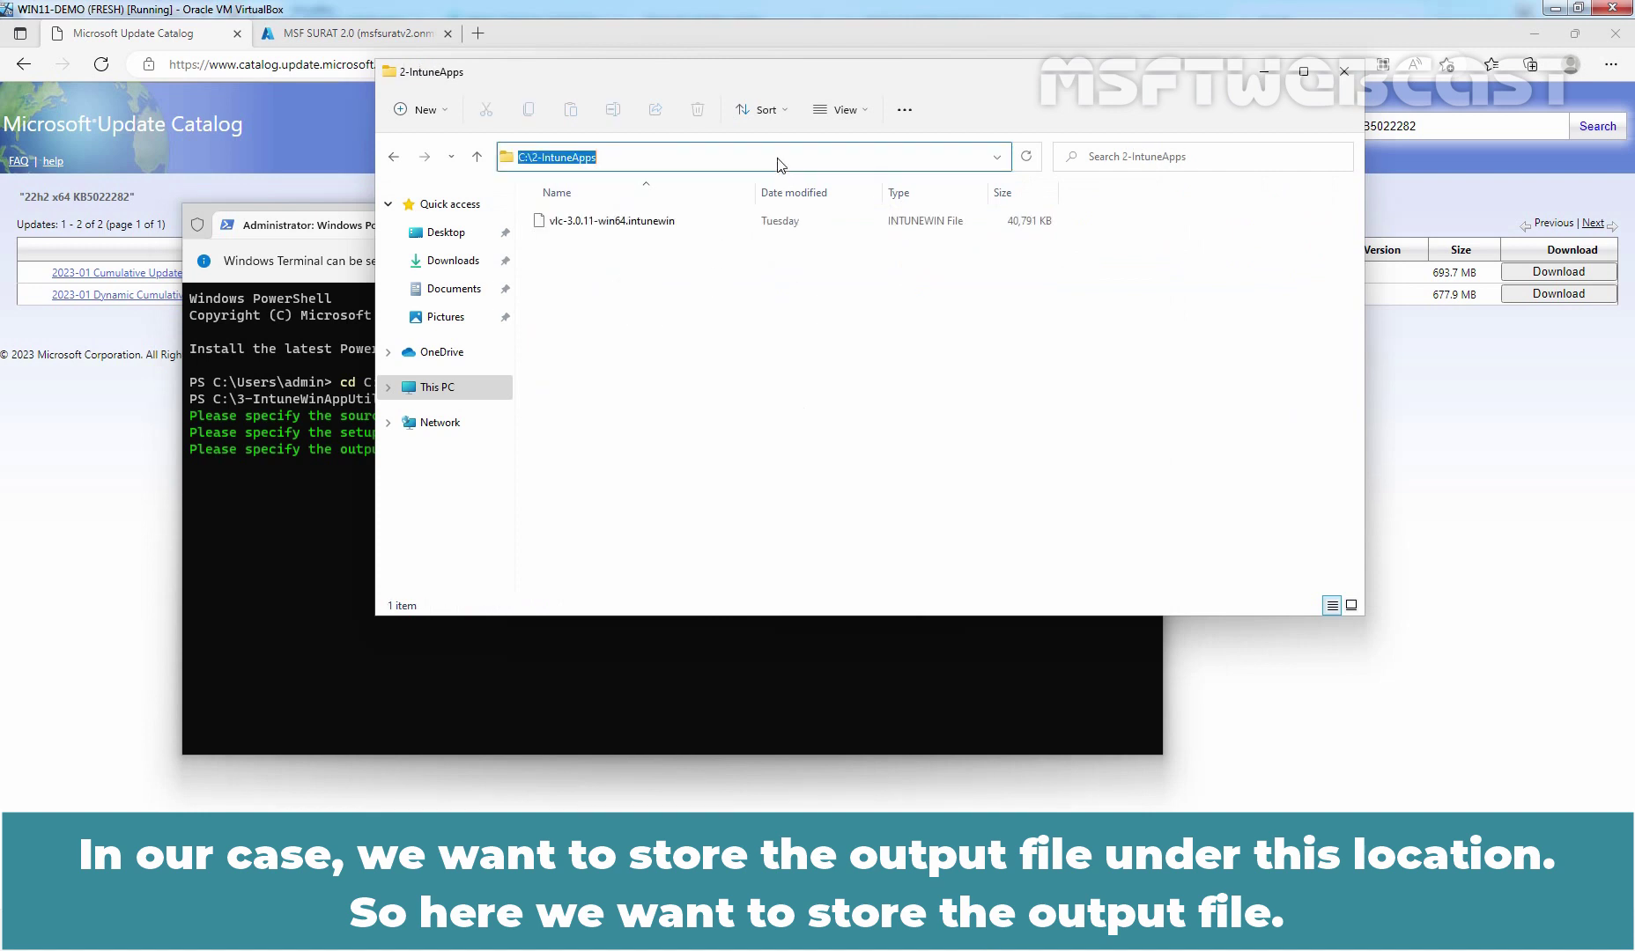
pyautogui.rightClick(560, 166)
pyautogui.click(599, 216)
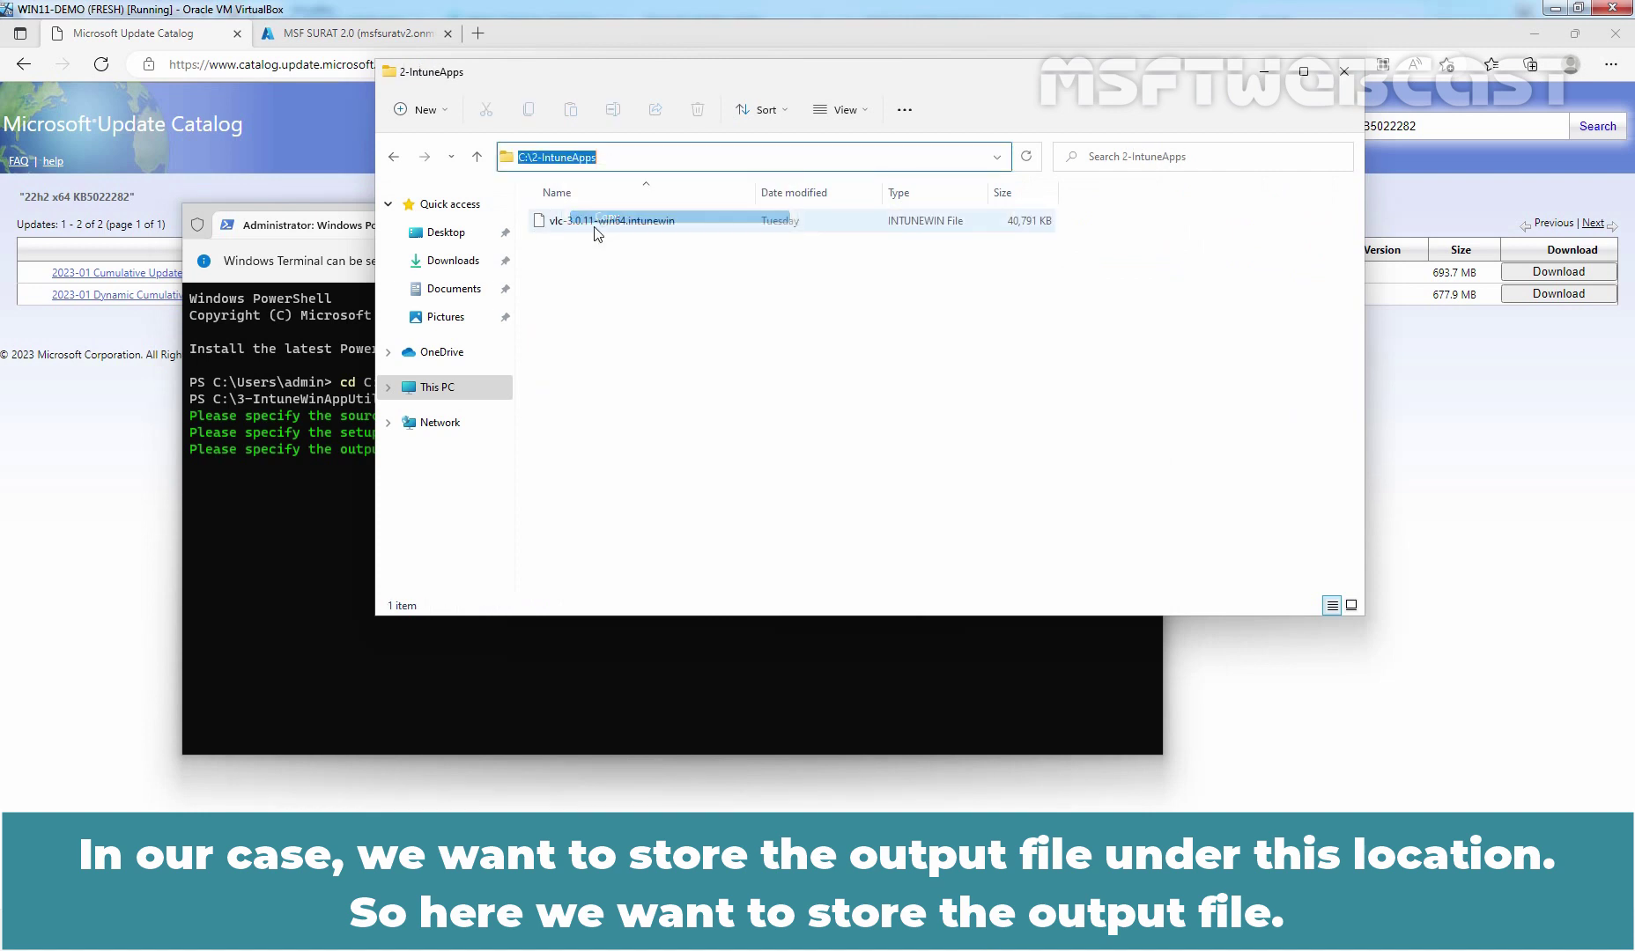
pyautogui.click(270, 522)
pyautogui.hotkey('ctrl', 'v')
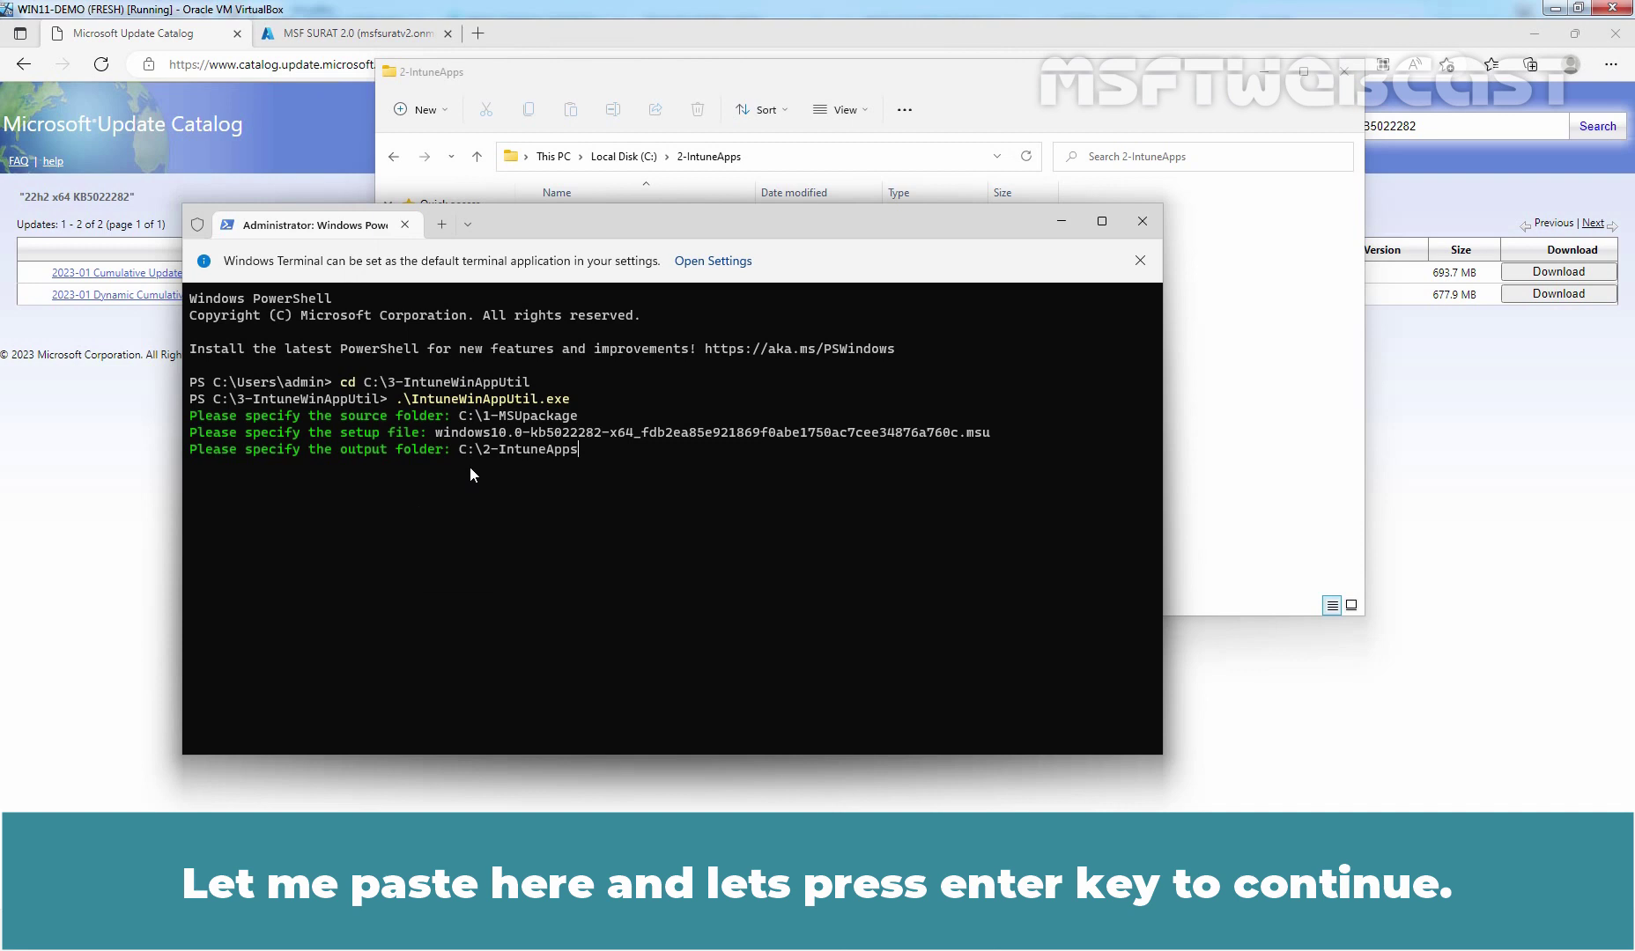
pyautogui.press('Return')
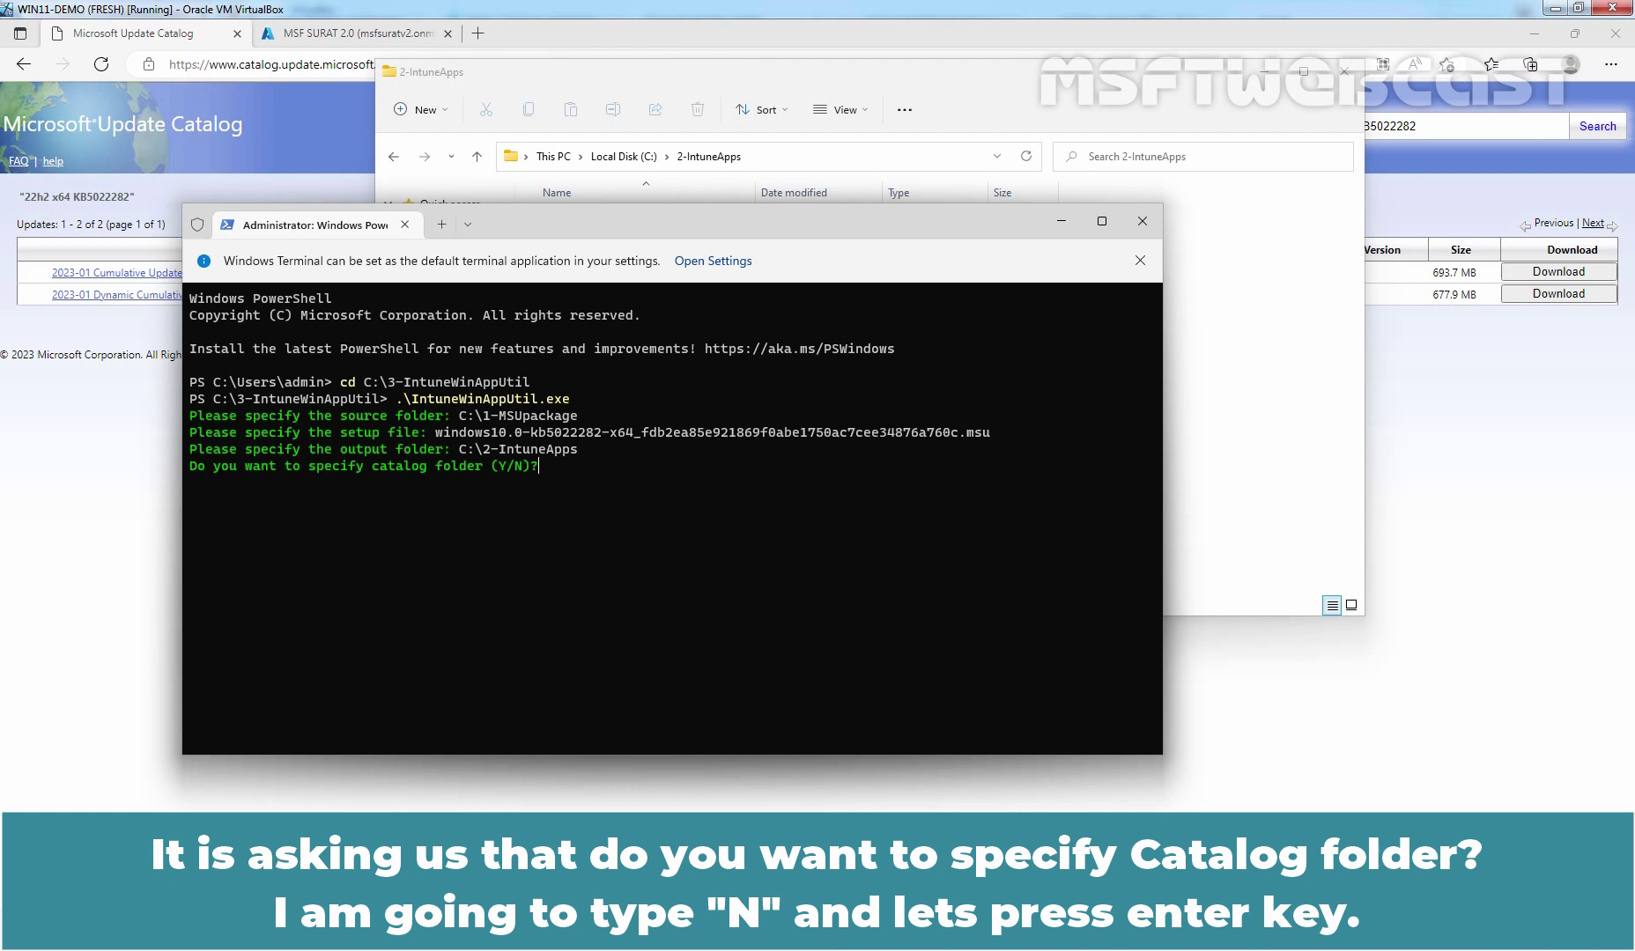
pyautogui.write('N')
pyautogui.press('Return')
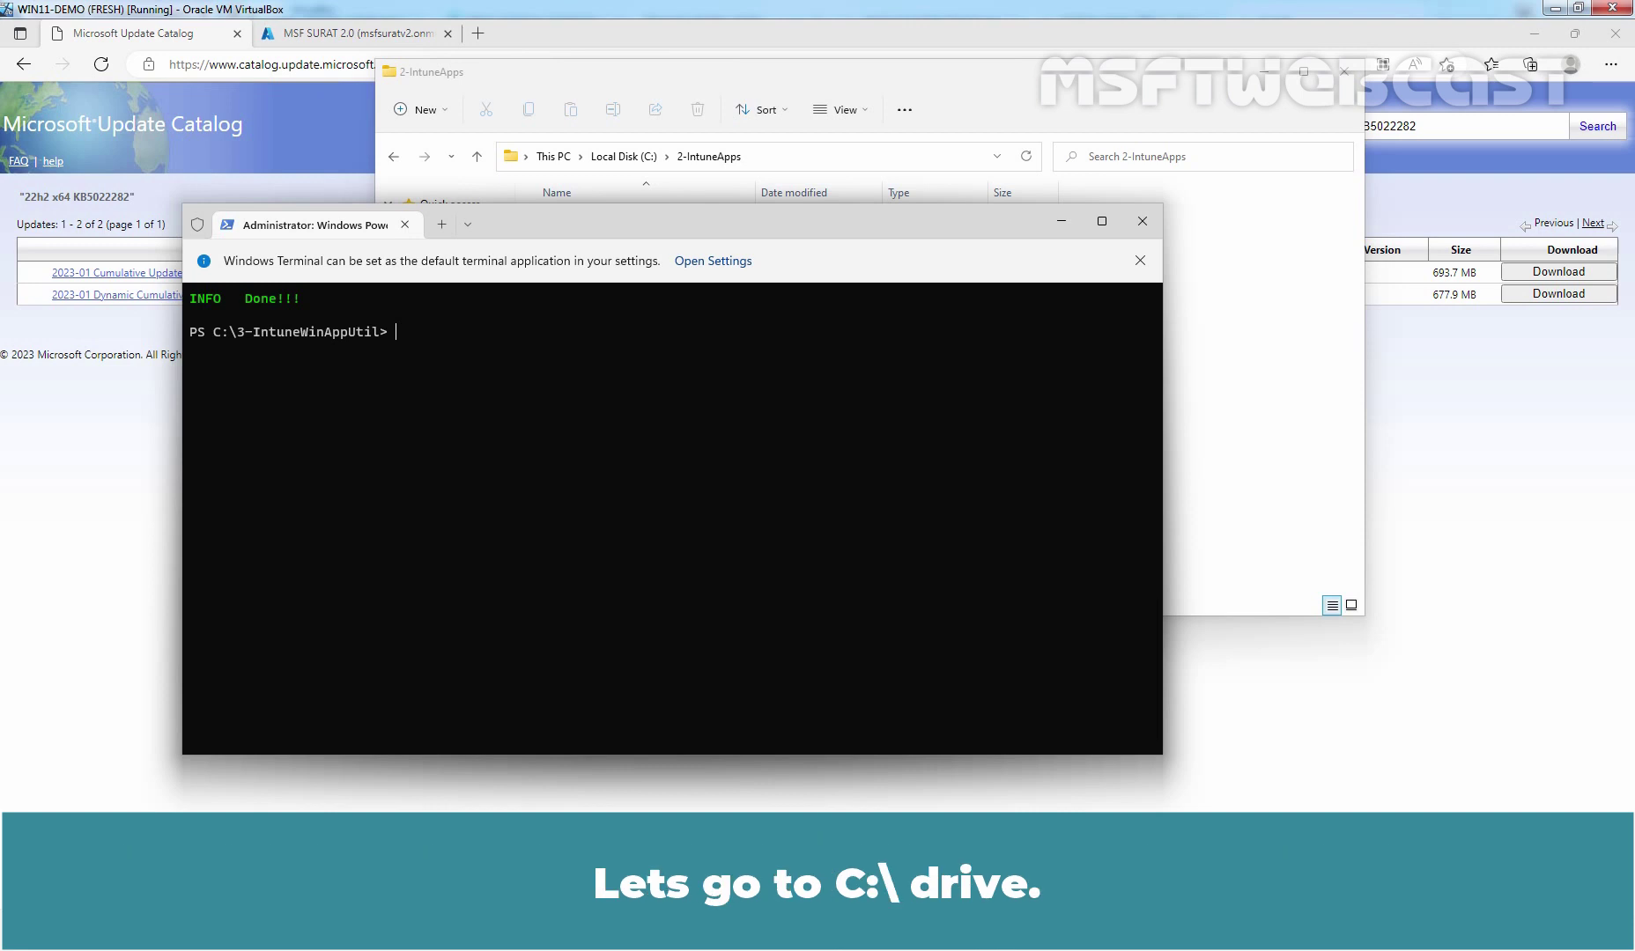
# Widen the Name column to read the KB5022282 .intunewin file, then minimise Explorer and close the terminal.
pyautogui.click(1252, 497)
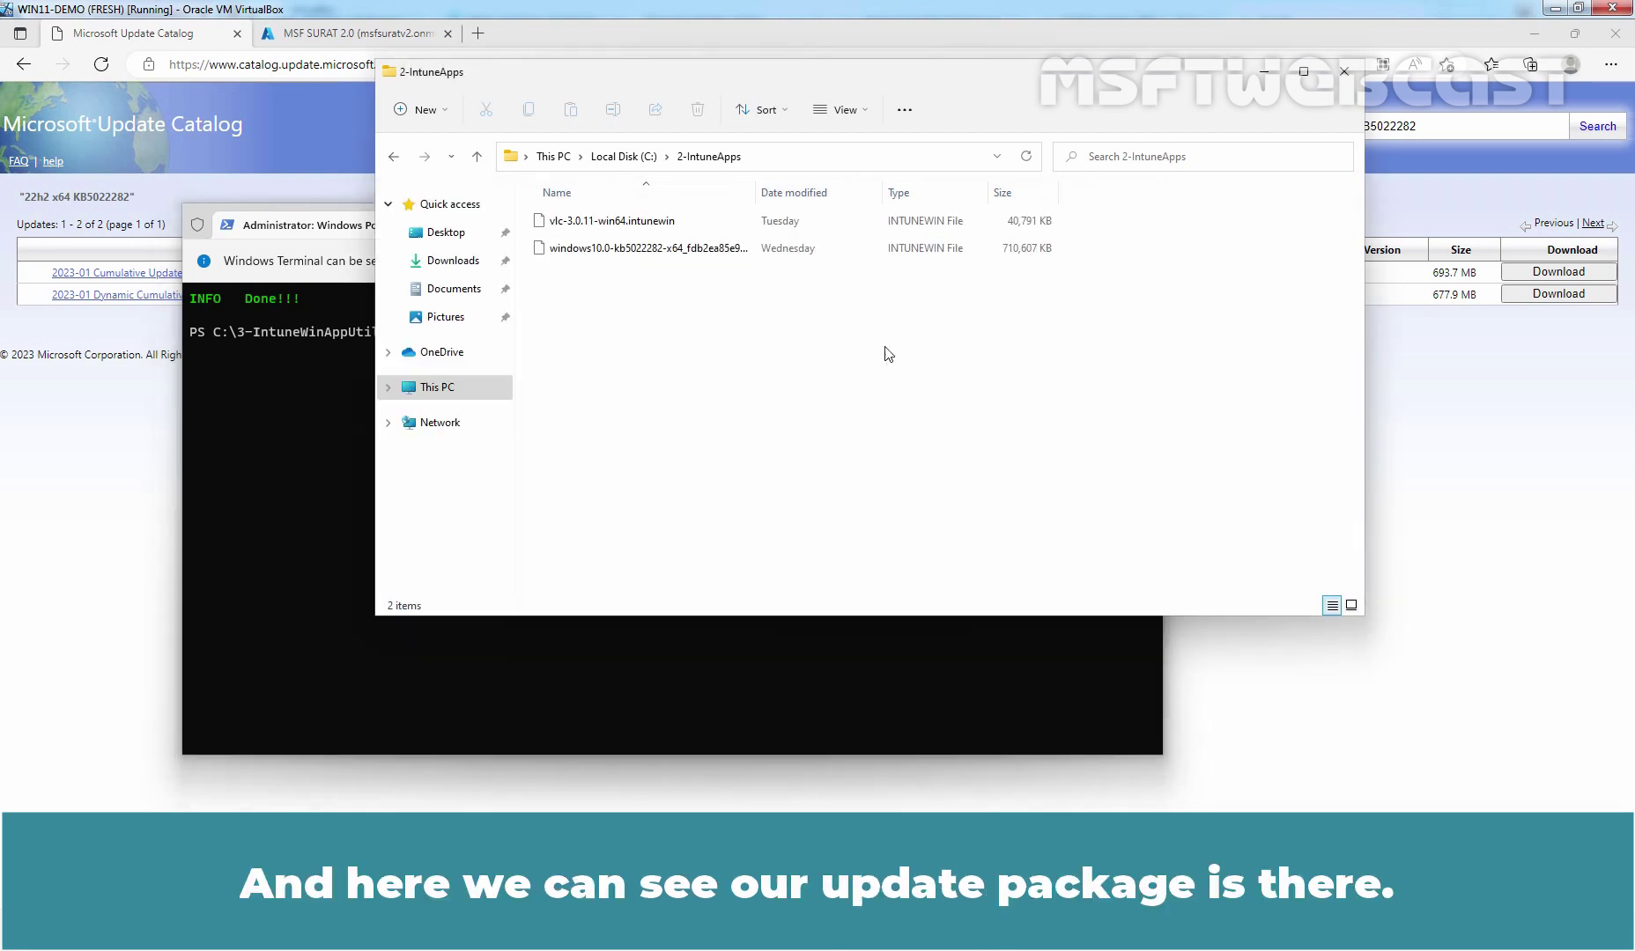
pyautogui.moveTo(756, 192); pyautogui.dragTo(1024, 193)
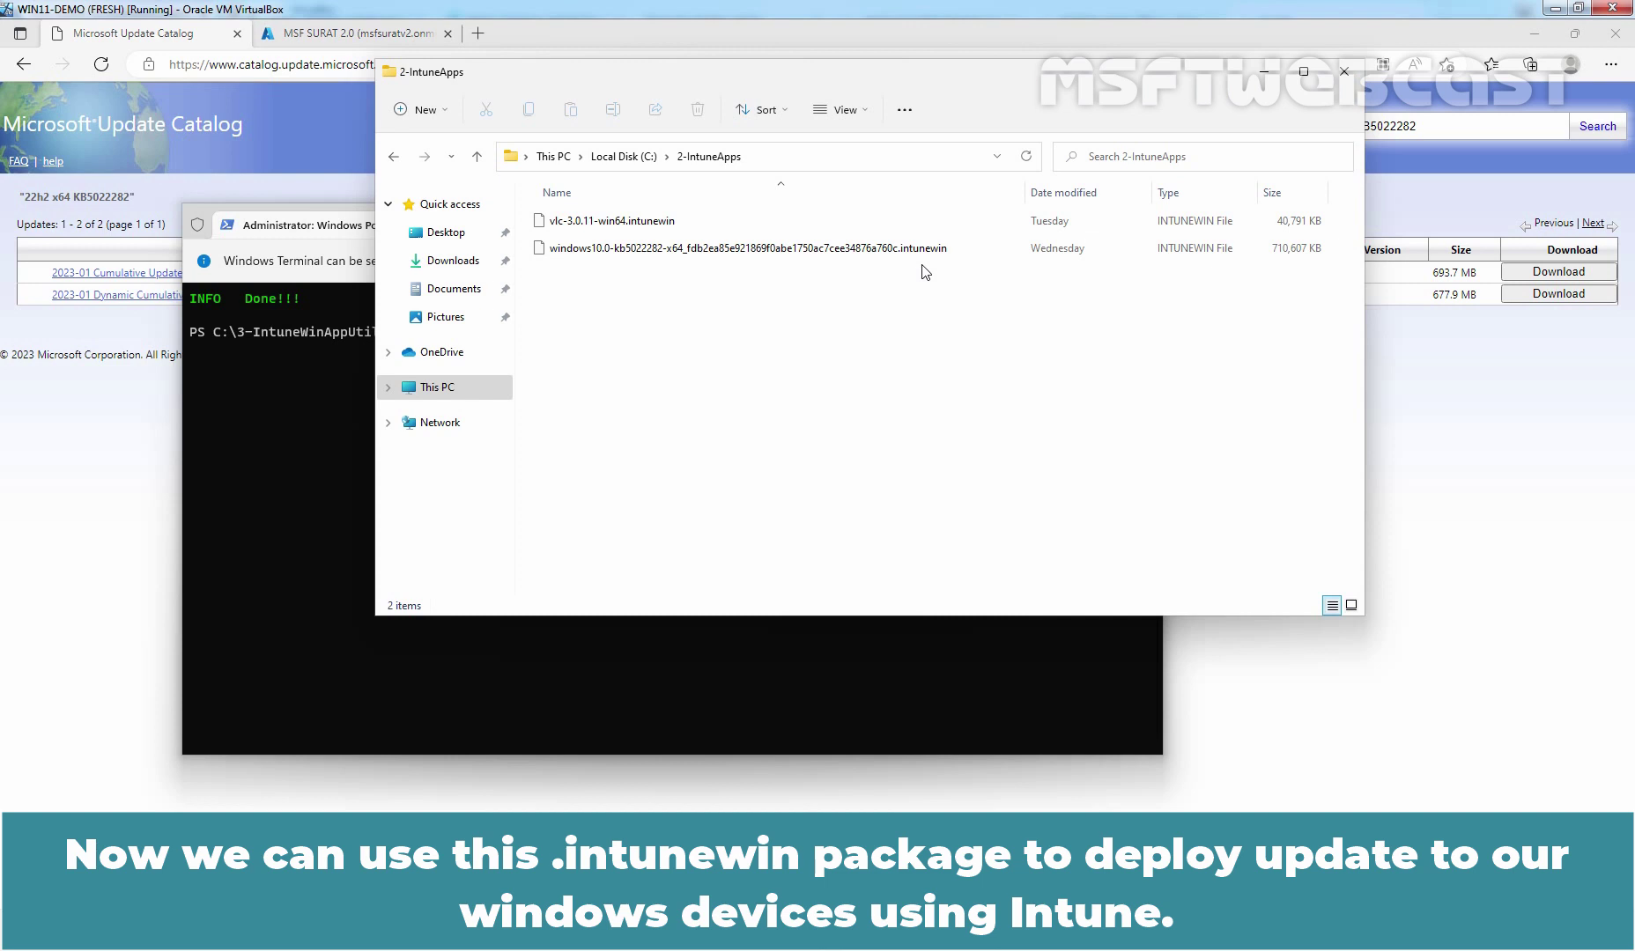
pyautogui.click(1264, 72)
pyautogui.click(1142, 221)
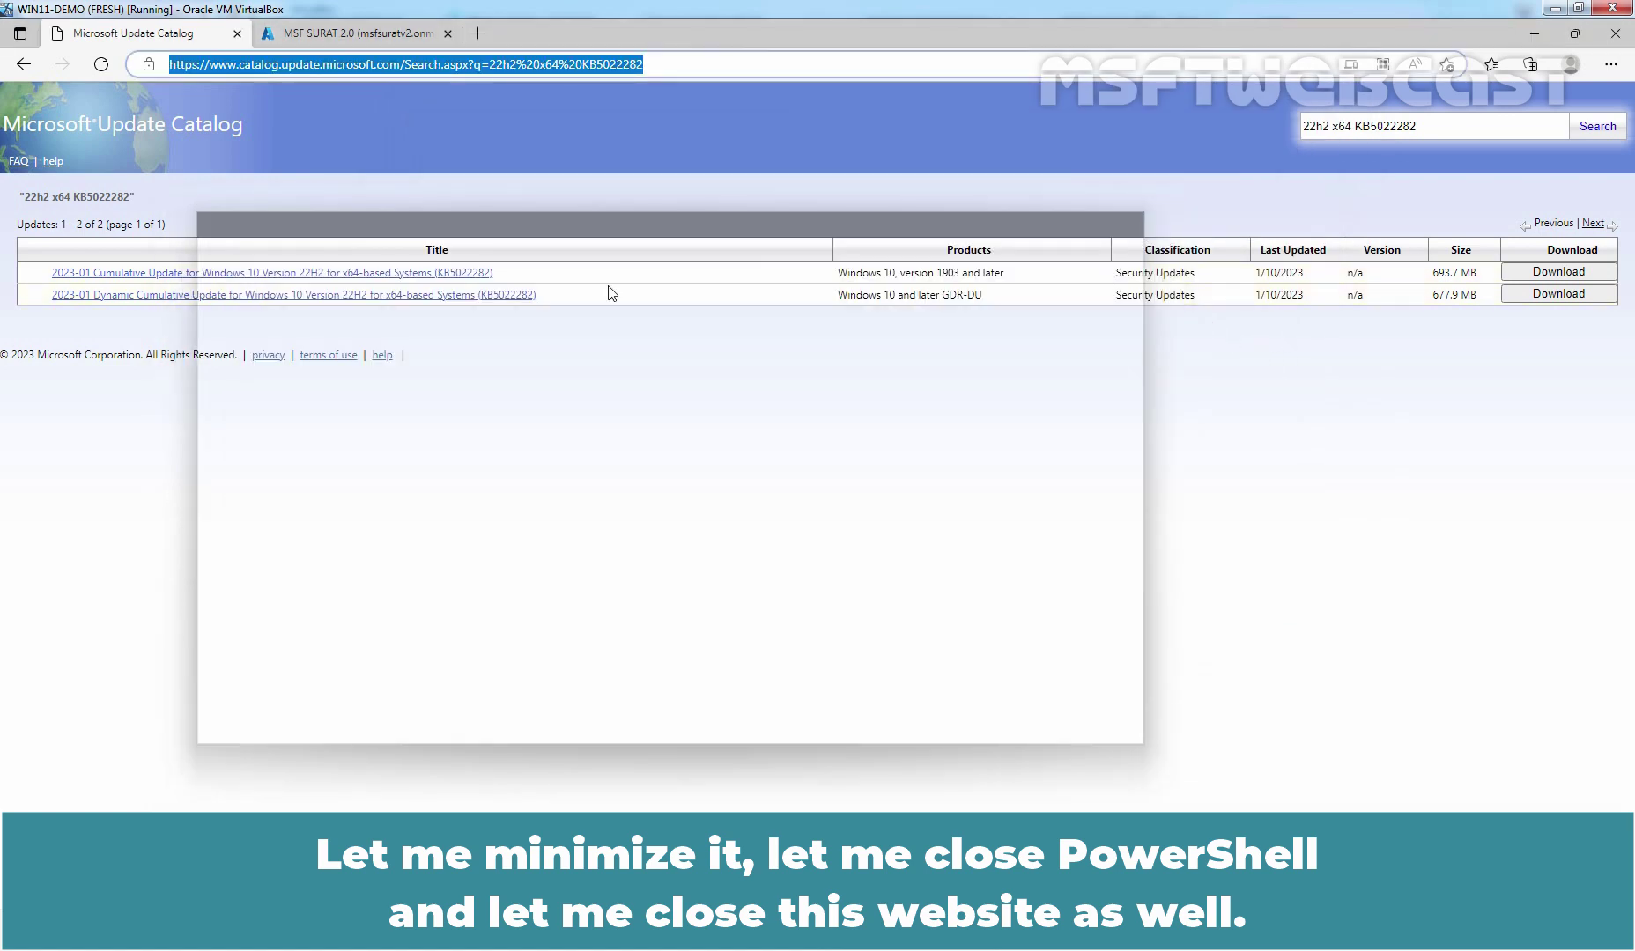
# Close the Microsoft Update Catalog tab and go to the Apps section of Endpoint Manager.
pyautogui.click(237, 34)
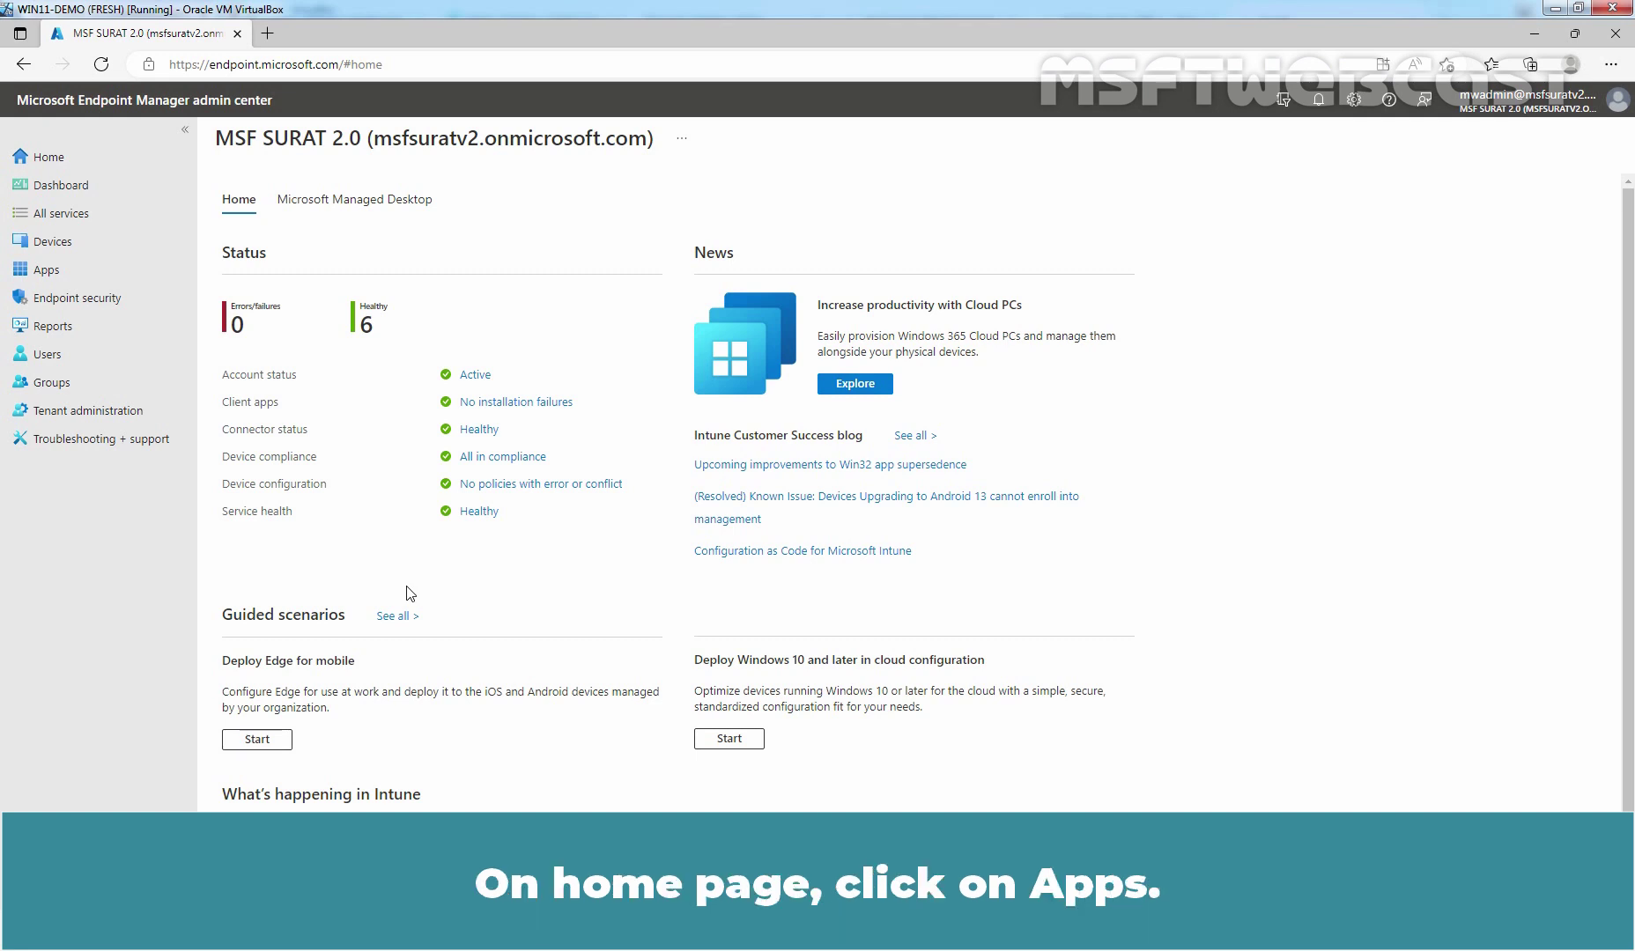
pyautogui.click(84, 276)
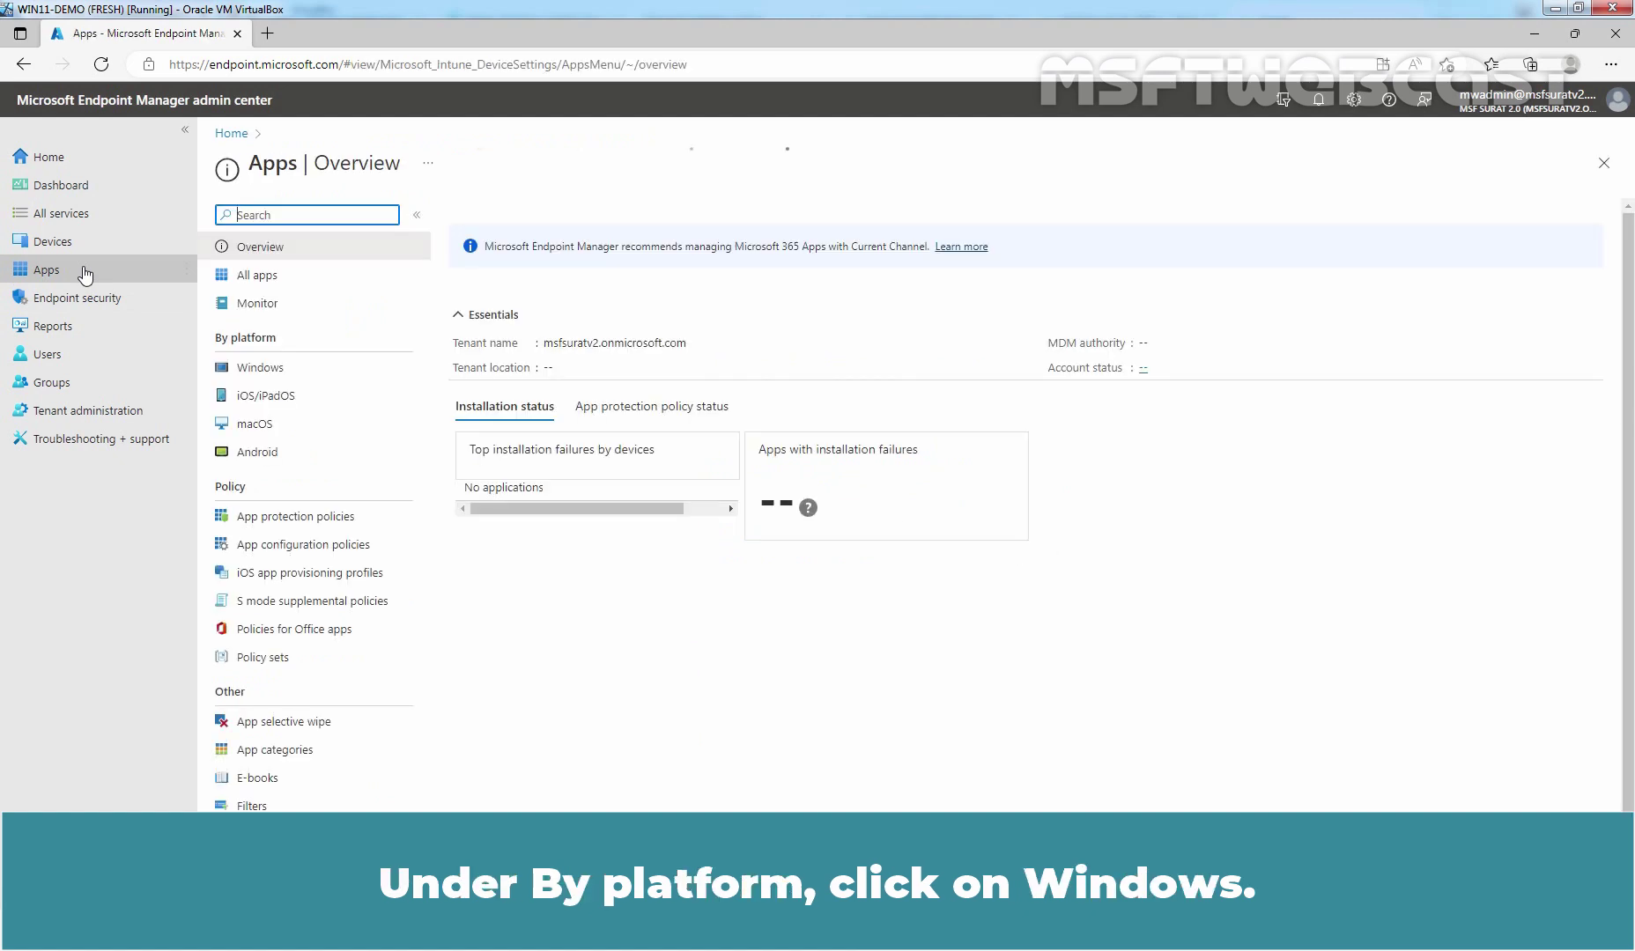
# Under Windows apps, add a new app with type Windows app (Win32) and confirm with Select.
pyautogui.click(293, 374)
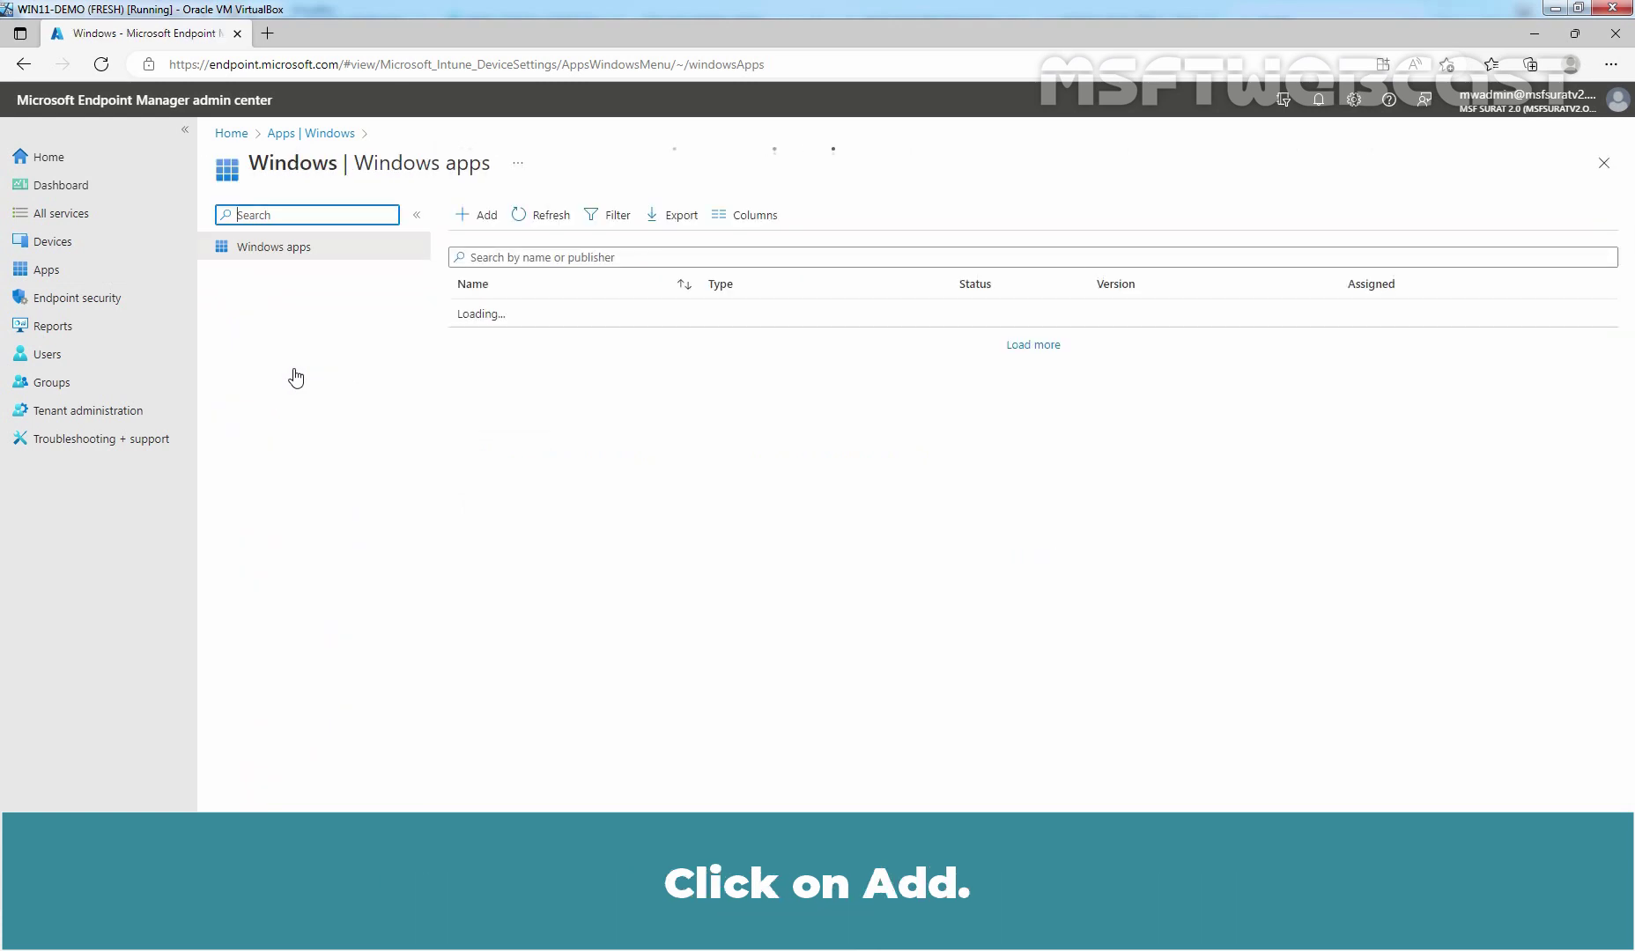
pyautogui.click(482, 218)
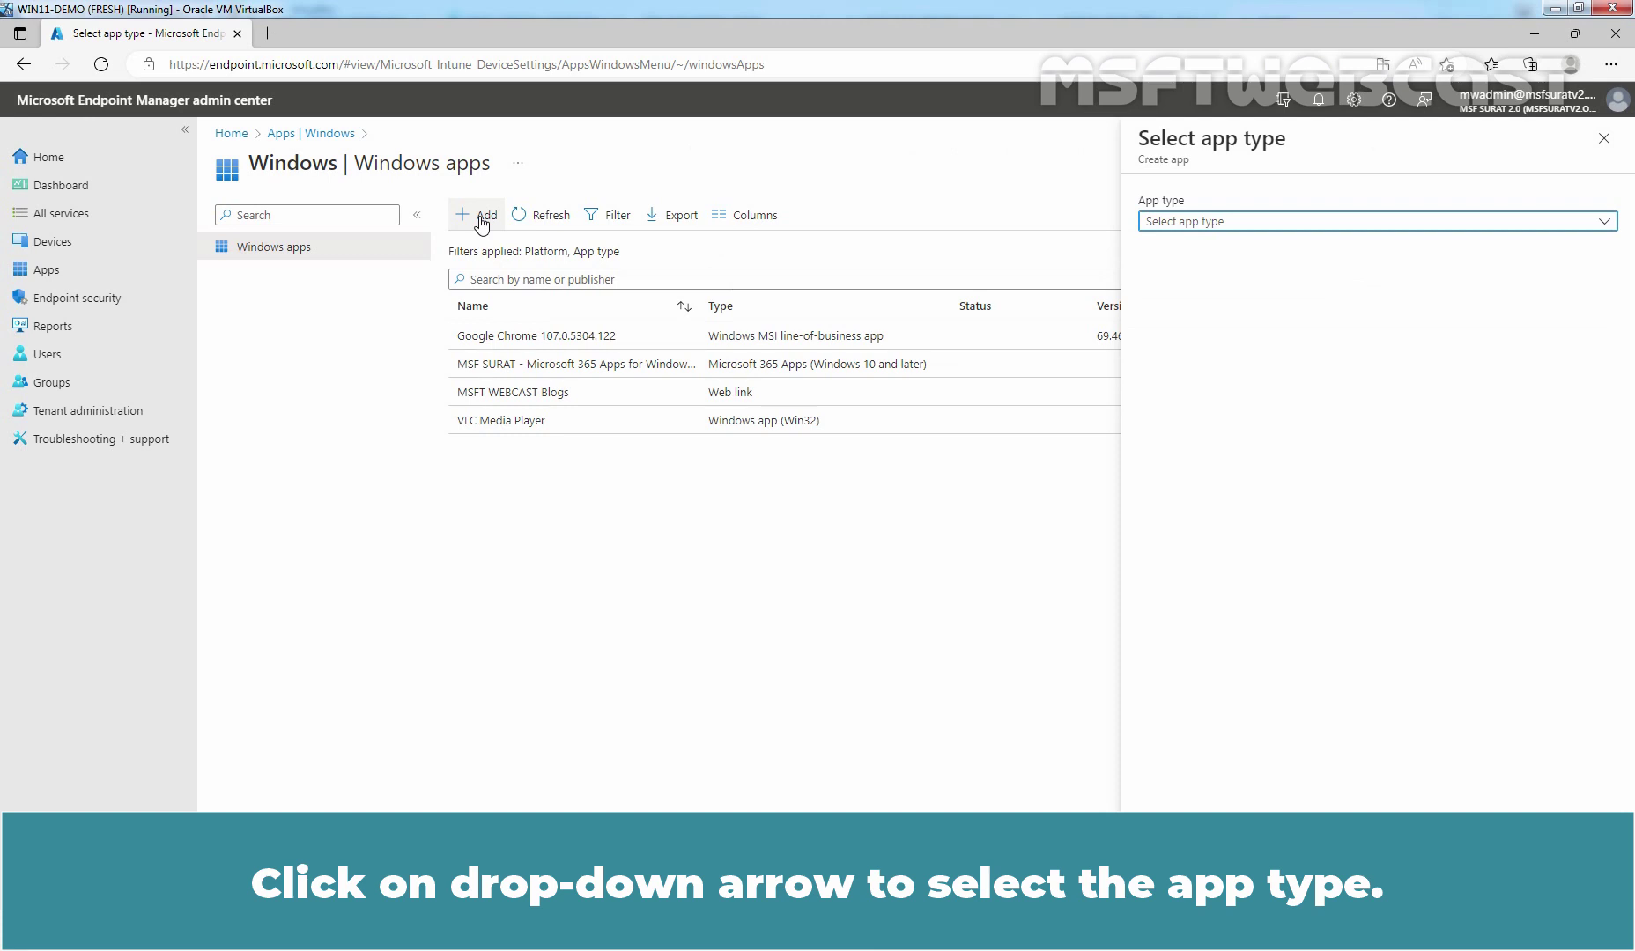
pyautogui.click(1425, 222)
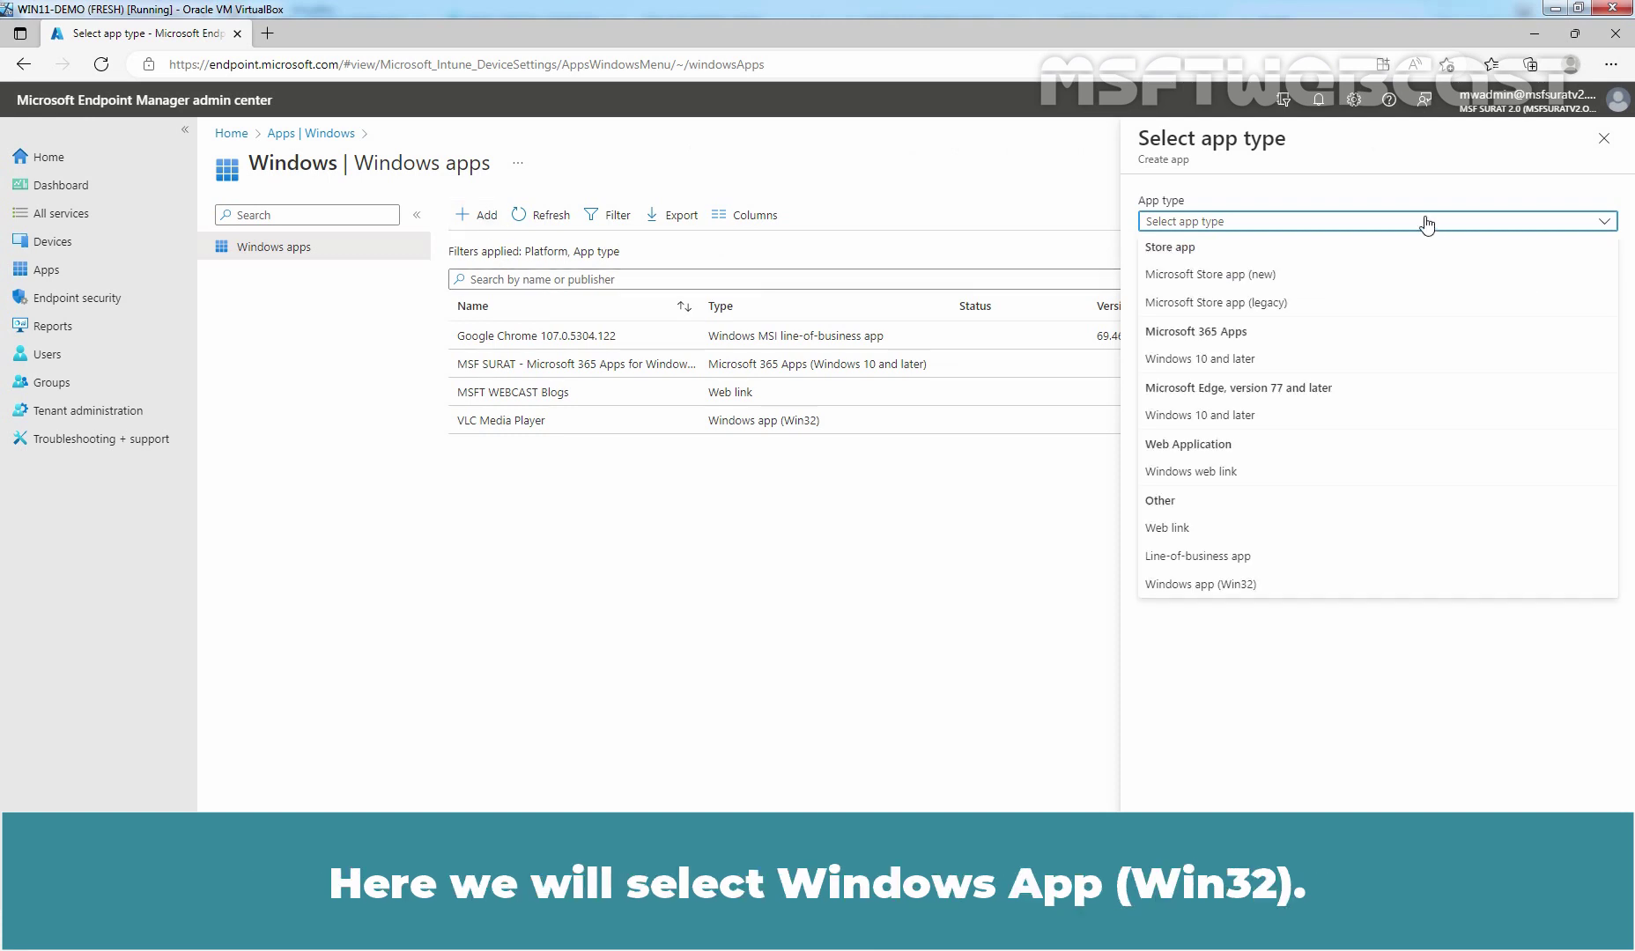
pyautogui.click(1242, 584)
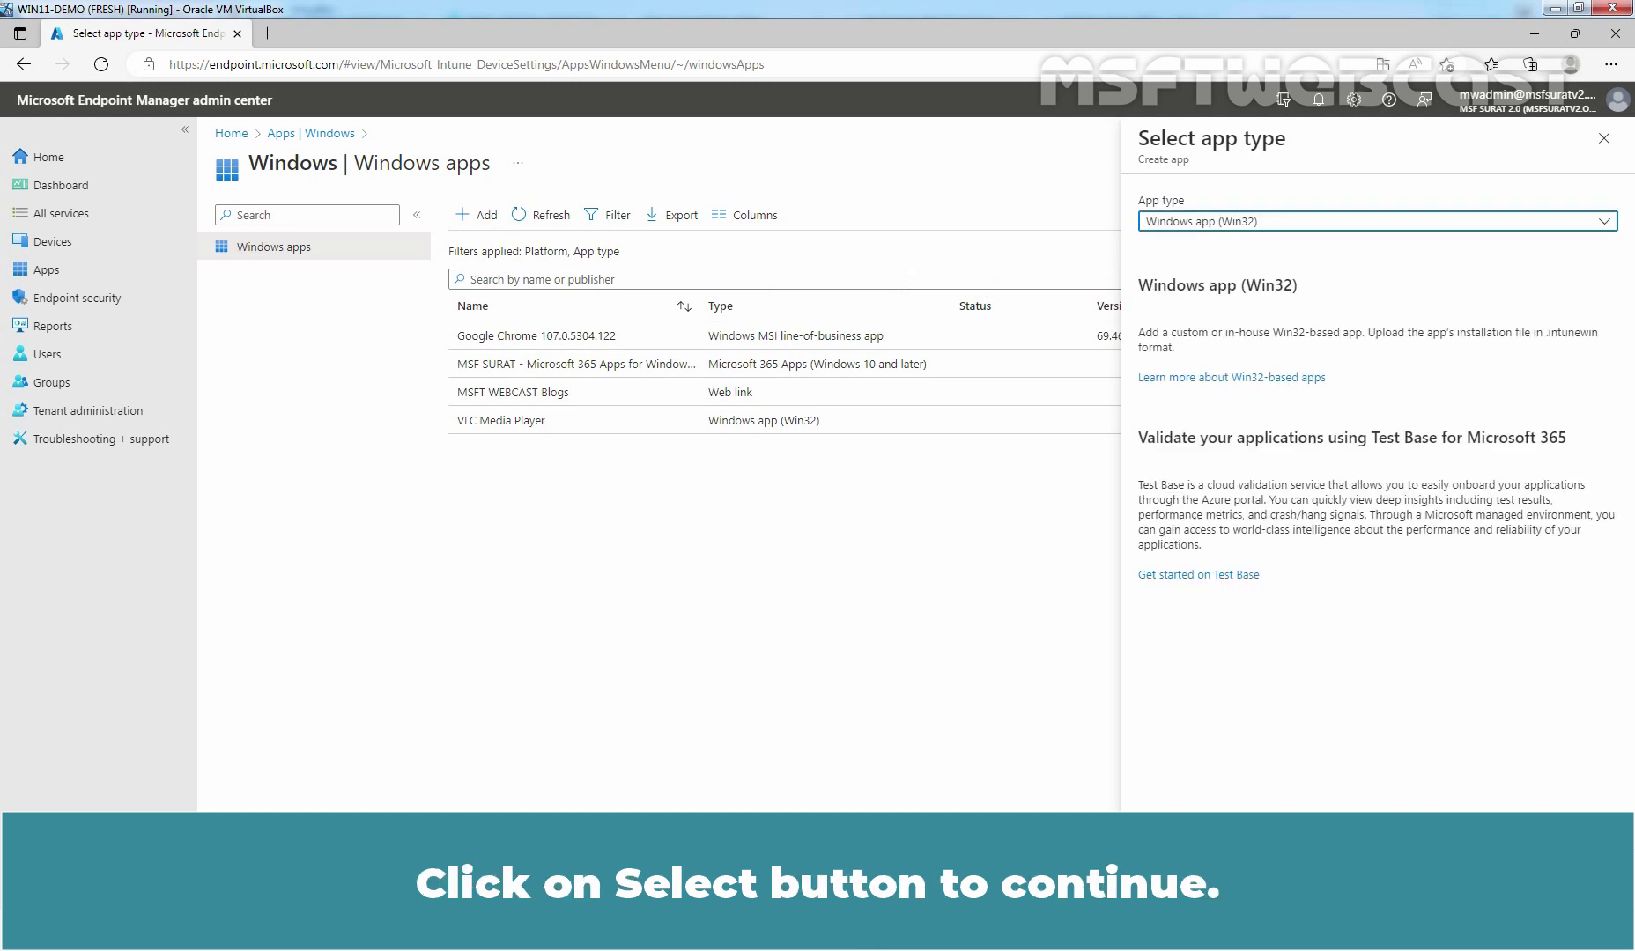
pyautogui.click(1163, 916)
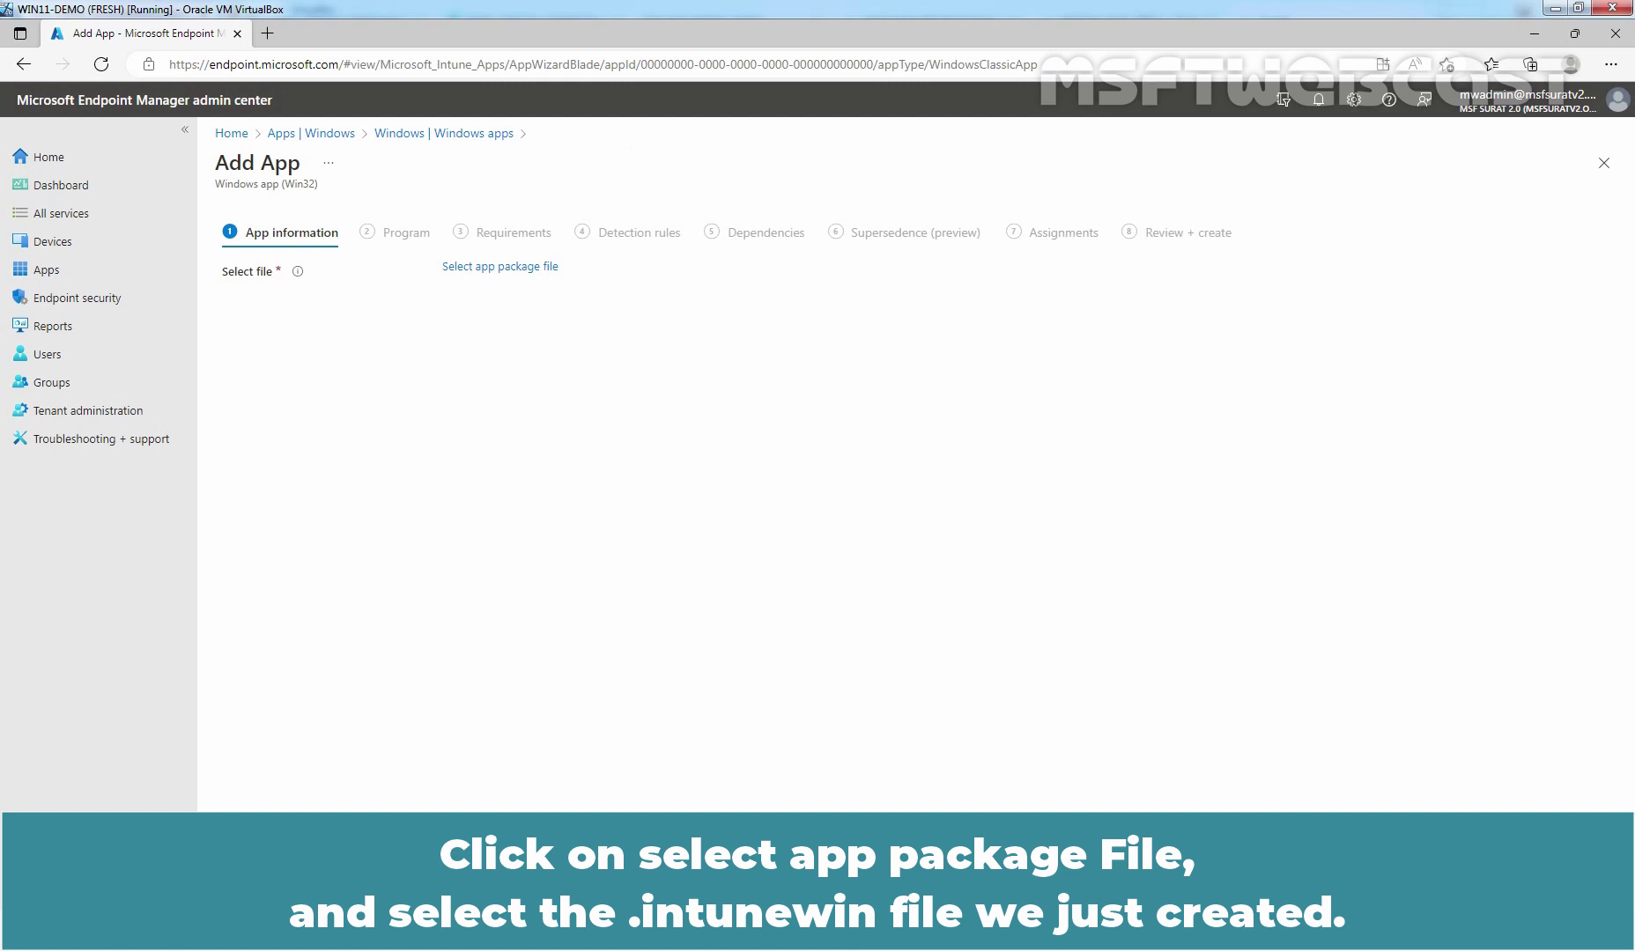
# Browse to C:\2-IntuneApps and load the windows10.0-kb5022282 .intunewin file as the app package.
pyautogui.click(492, 269)
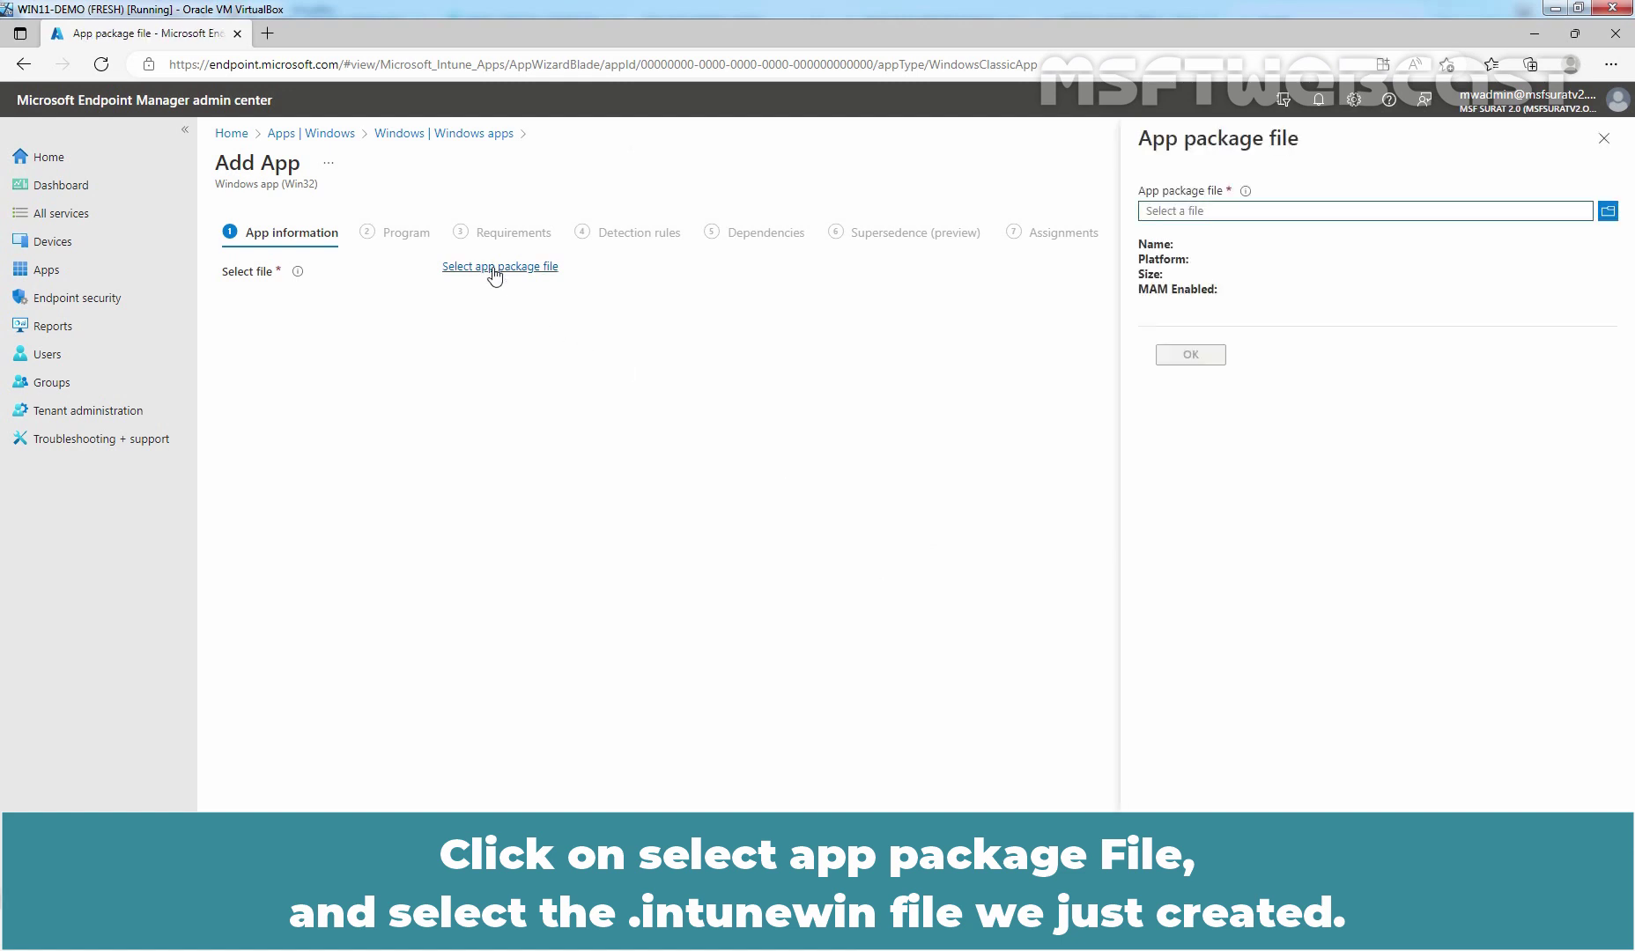
pyautogui.click(1609, 213)
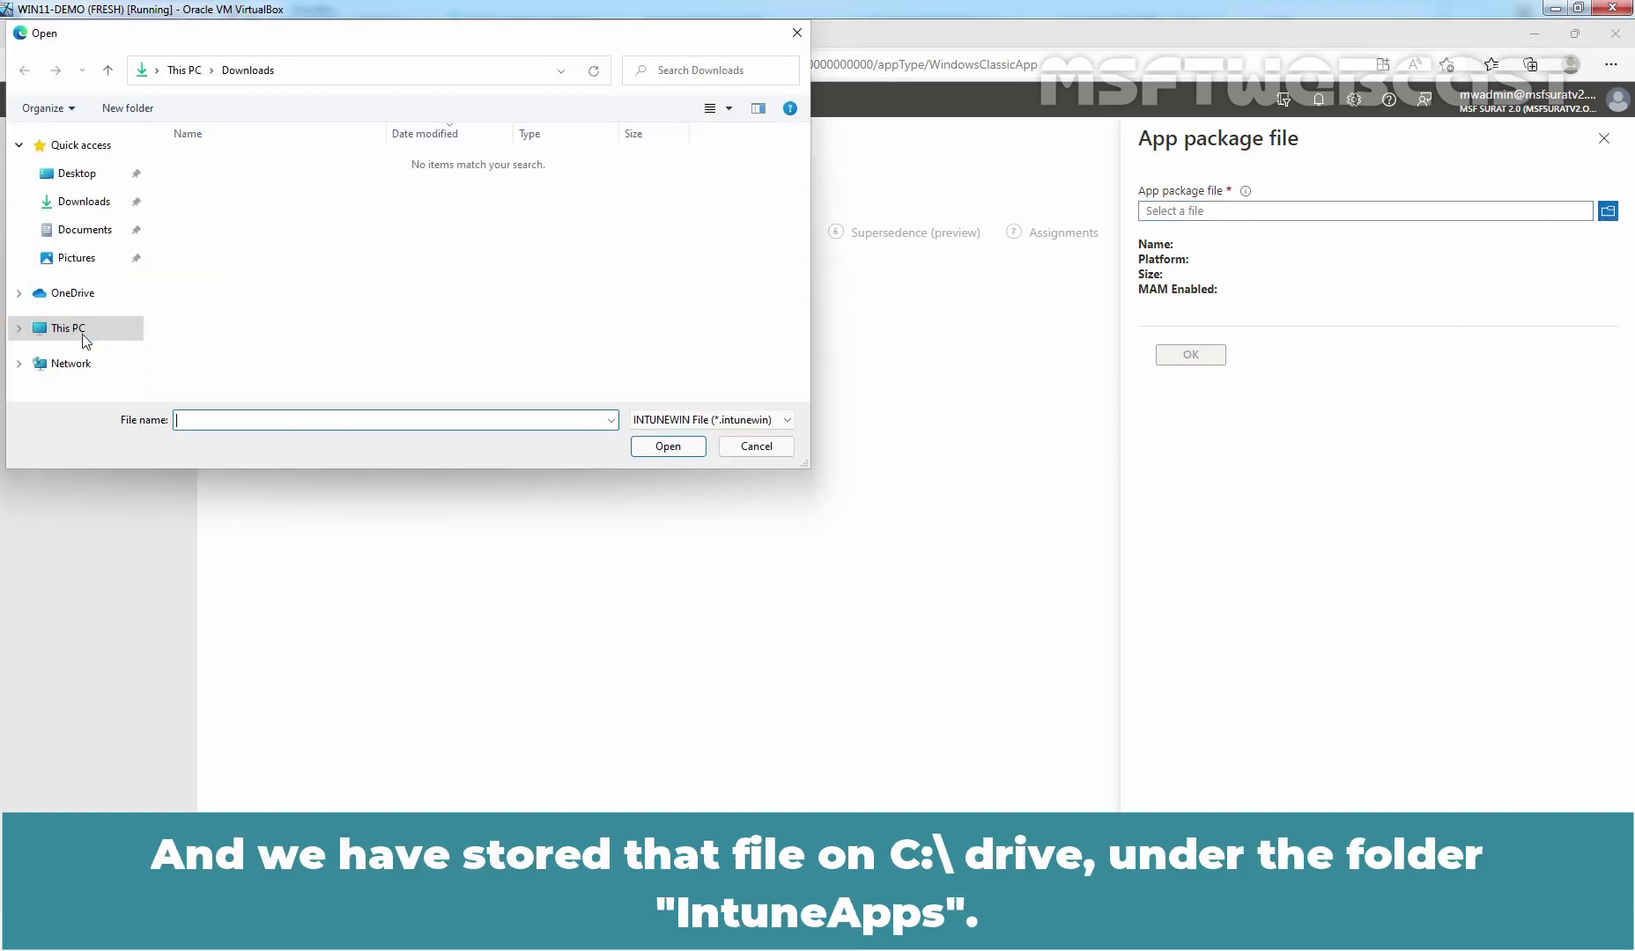
pyautogui.click(78, 334)
pyautogui.doubleClick(293, 346)
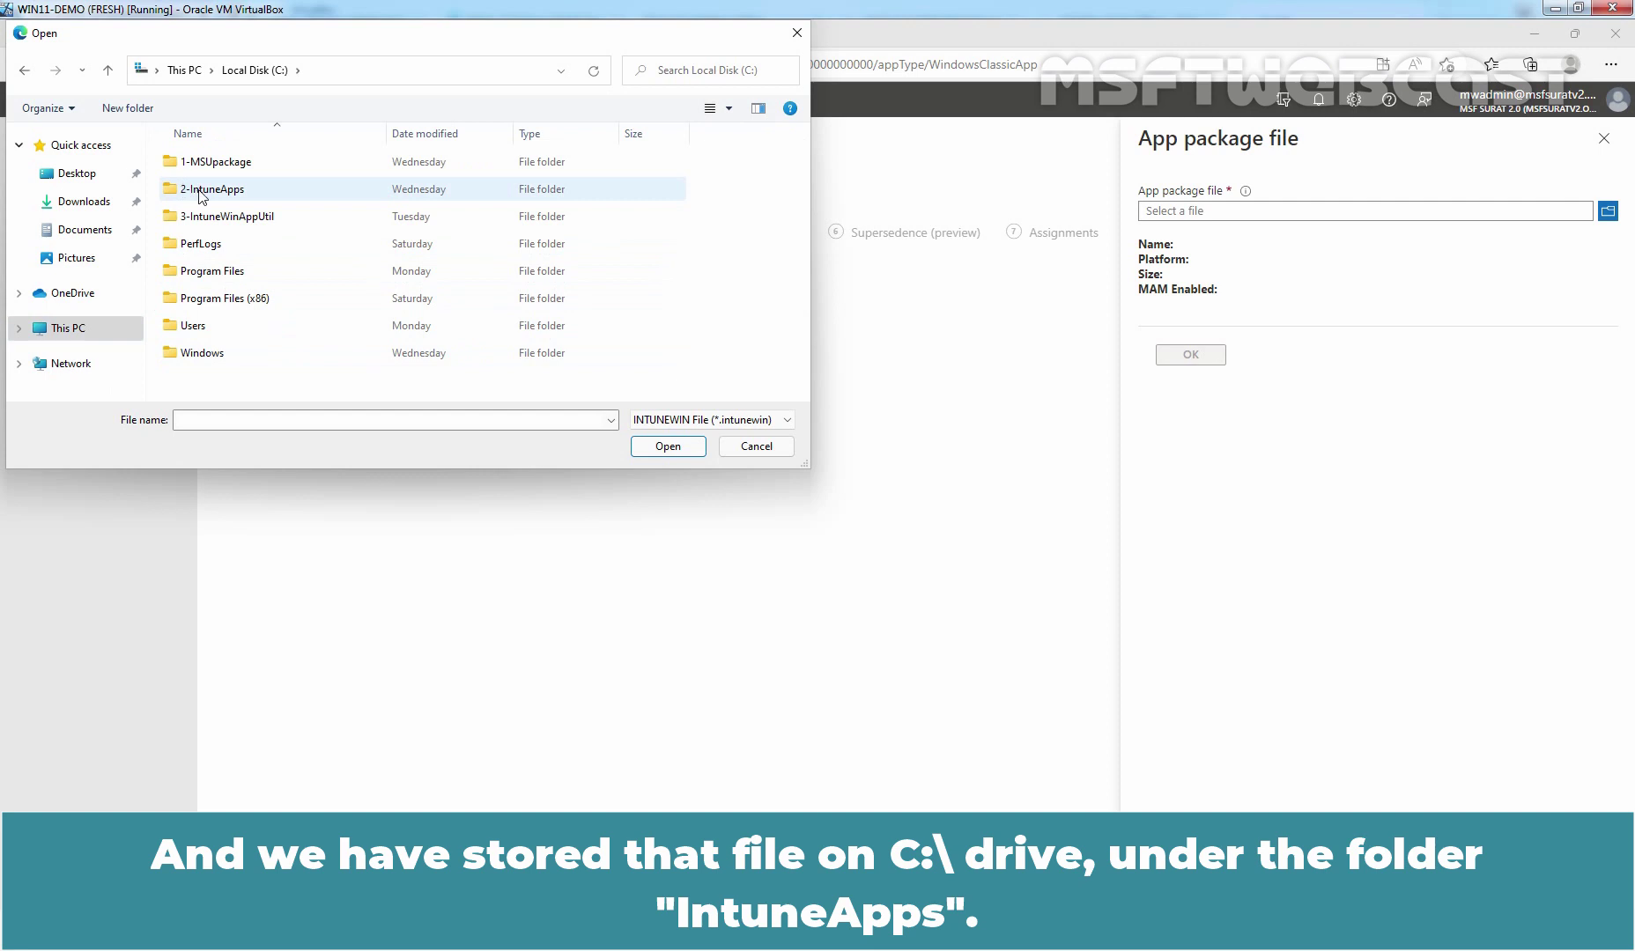
pyautogui.doubleClick(201, 190)
pyautogui.click(236, 196)
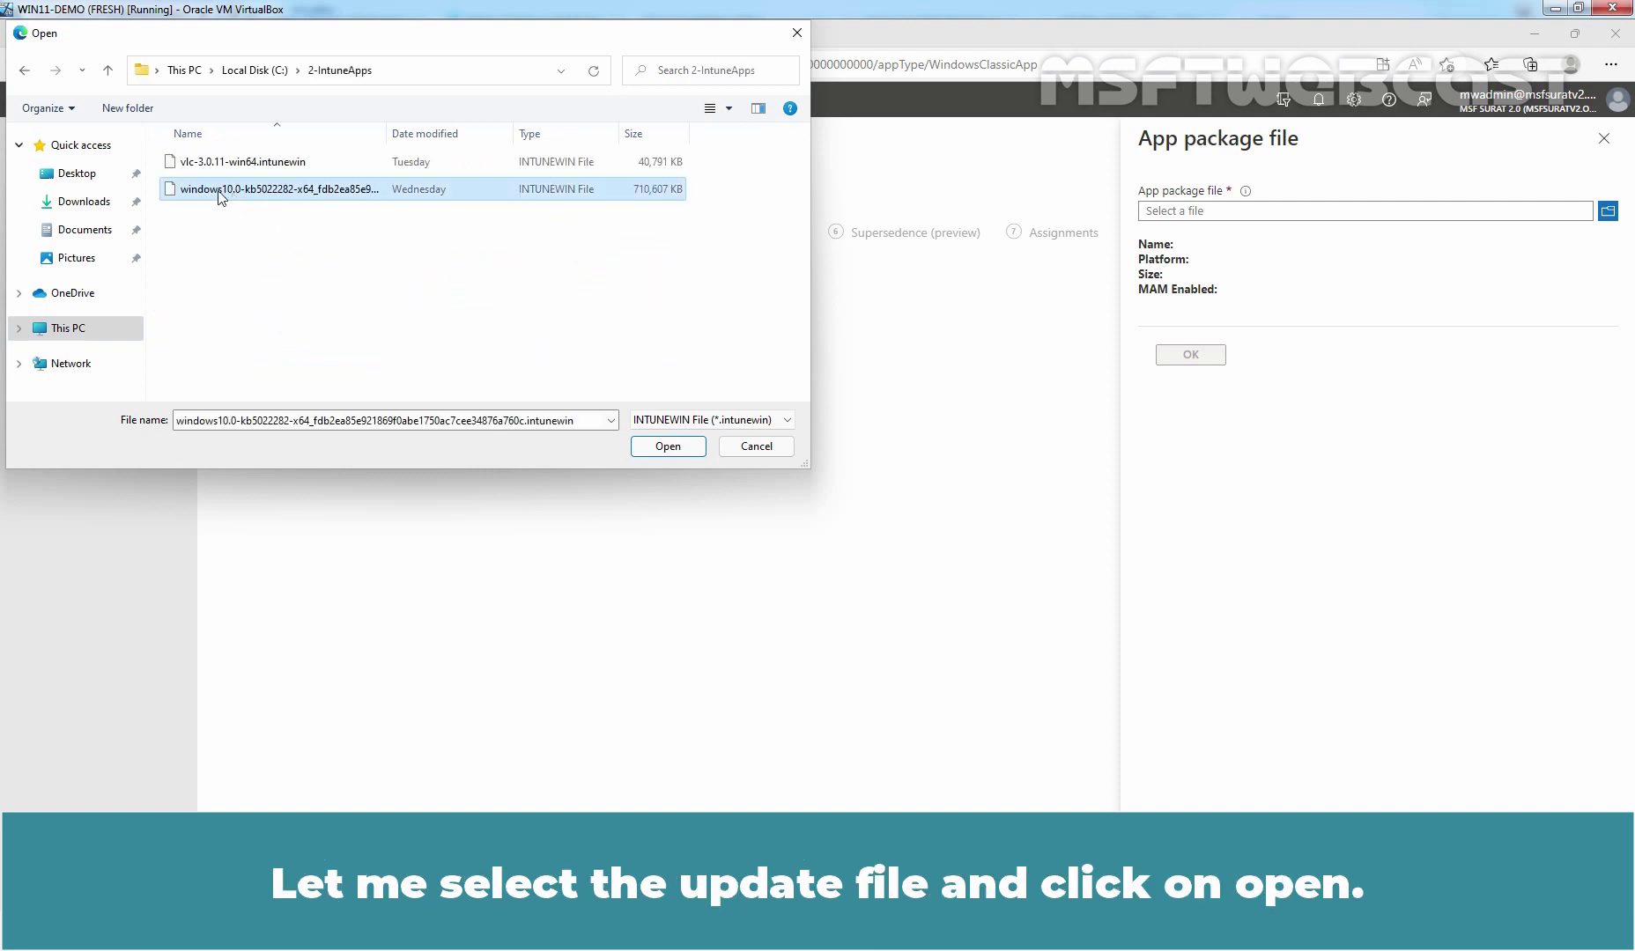
pyautogui.click(667, 447)
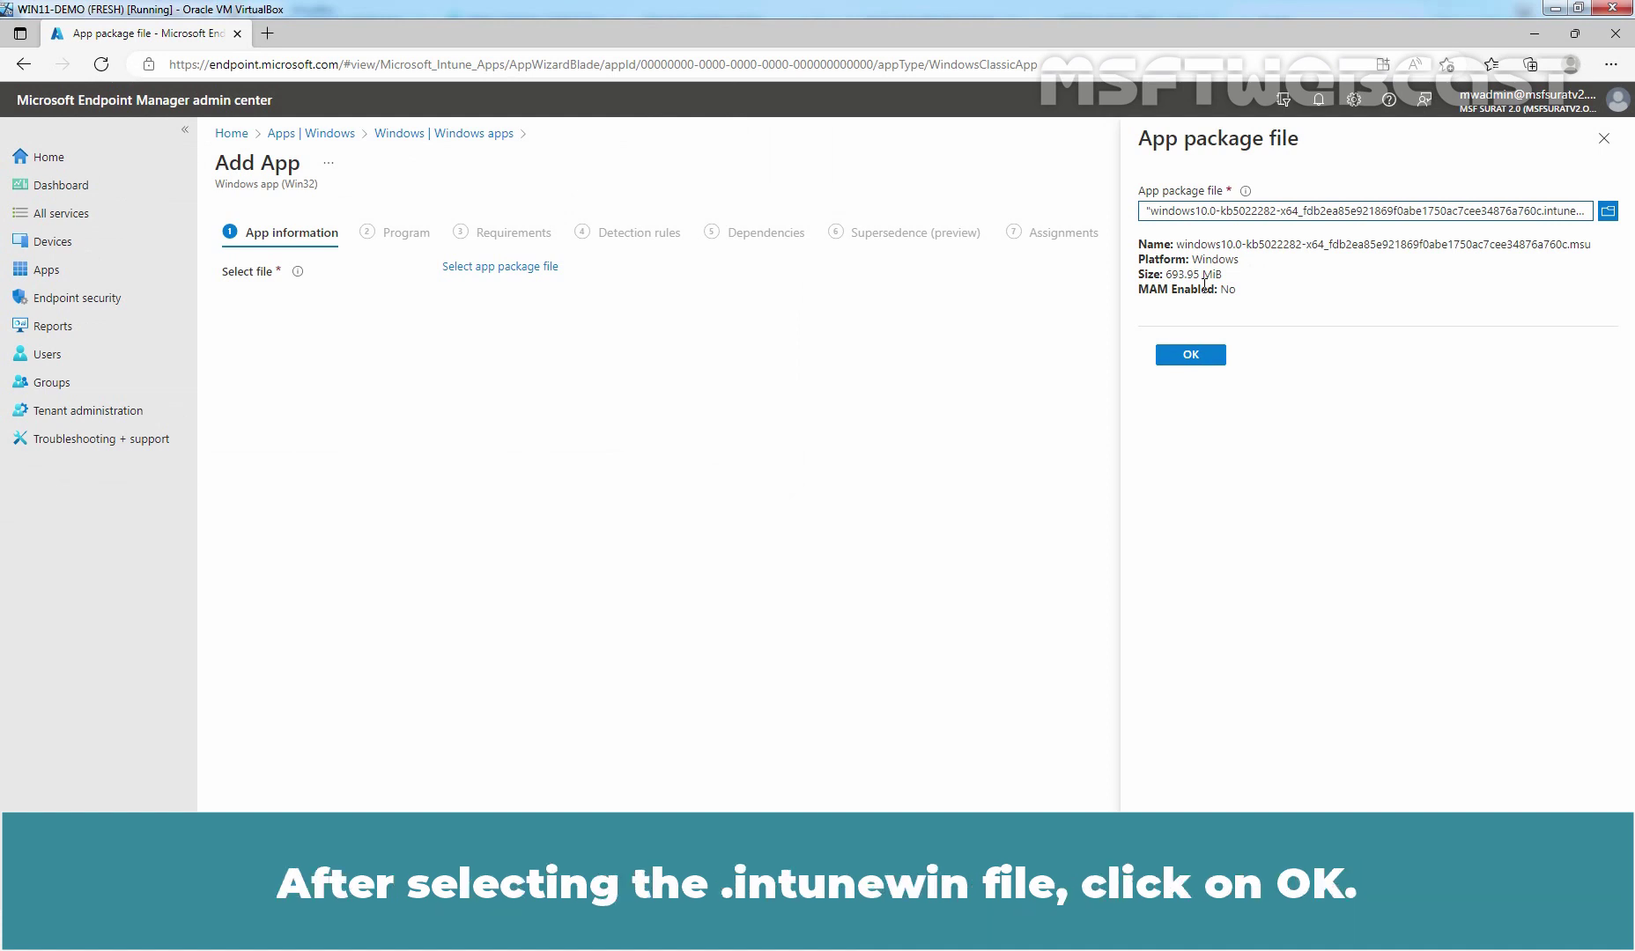
# Accept the package, enter Microsoft as publisher for windows10_22H2_x64_kb5022282, and continue to Program.
pyautogui.click(1190, 357)
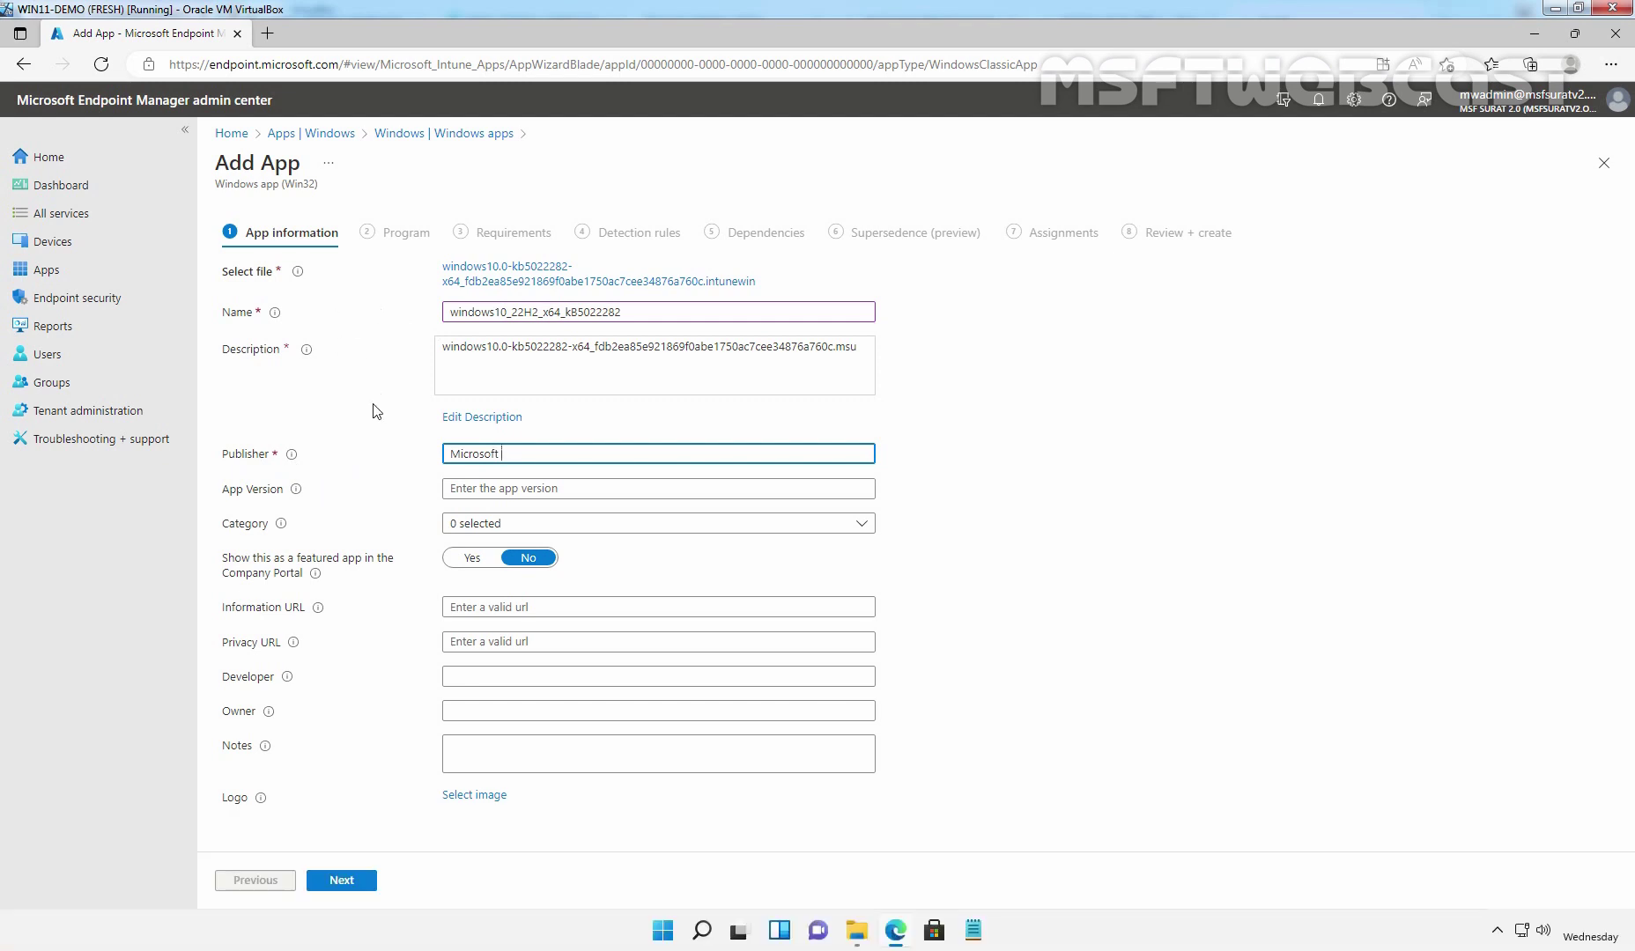
pyautogui.click(342, 883)
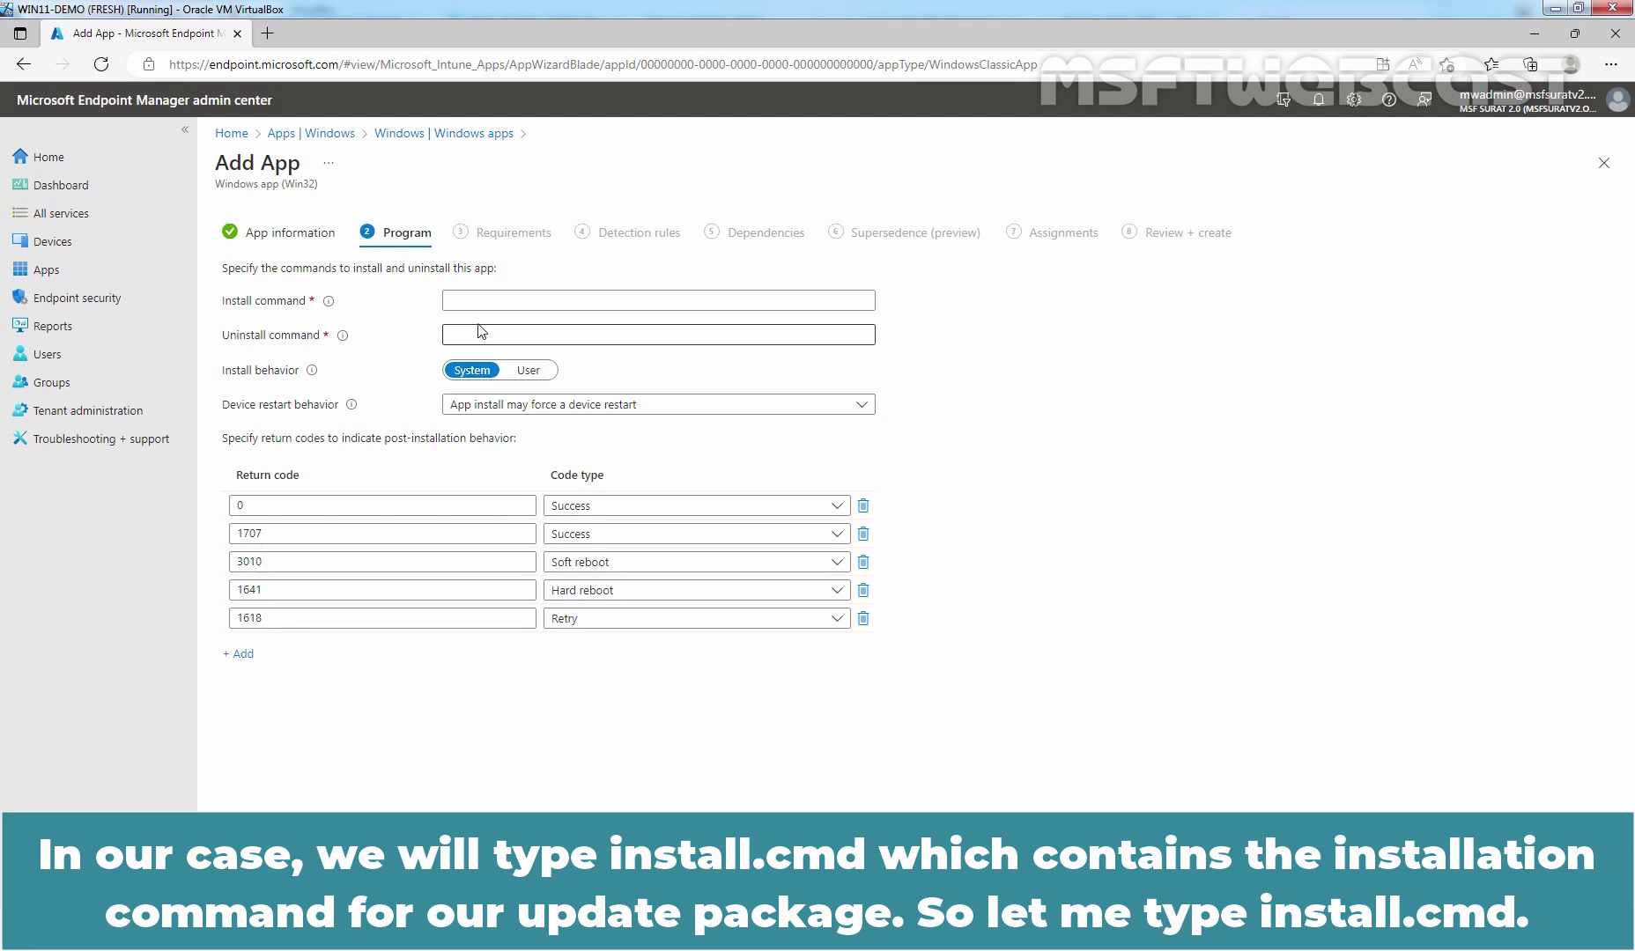
# Enter install.cmd as the install command and uninstall.cmd as the uninstall command, then continue.
pyautogui.click(486, 300)
pyautogui.write('insta')
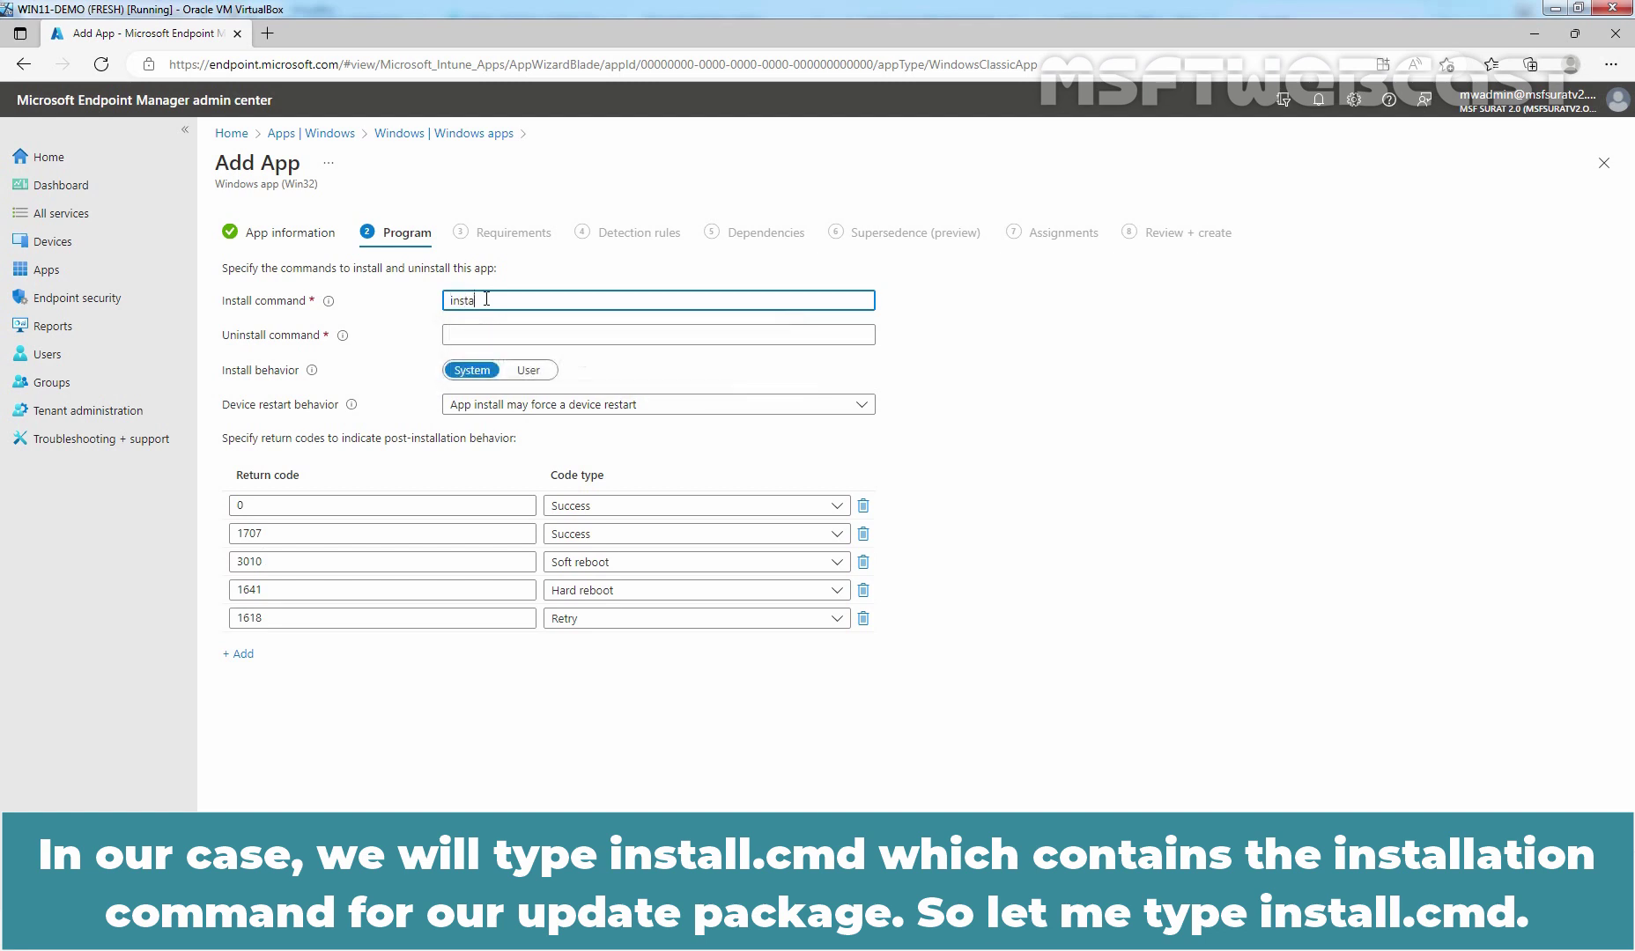
pyautogui.write('ll.cmd')
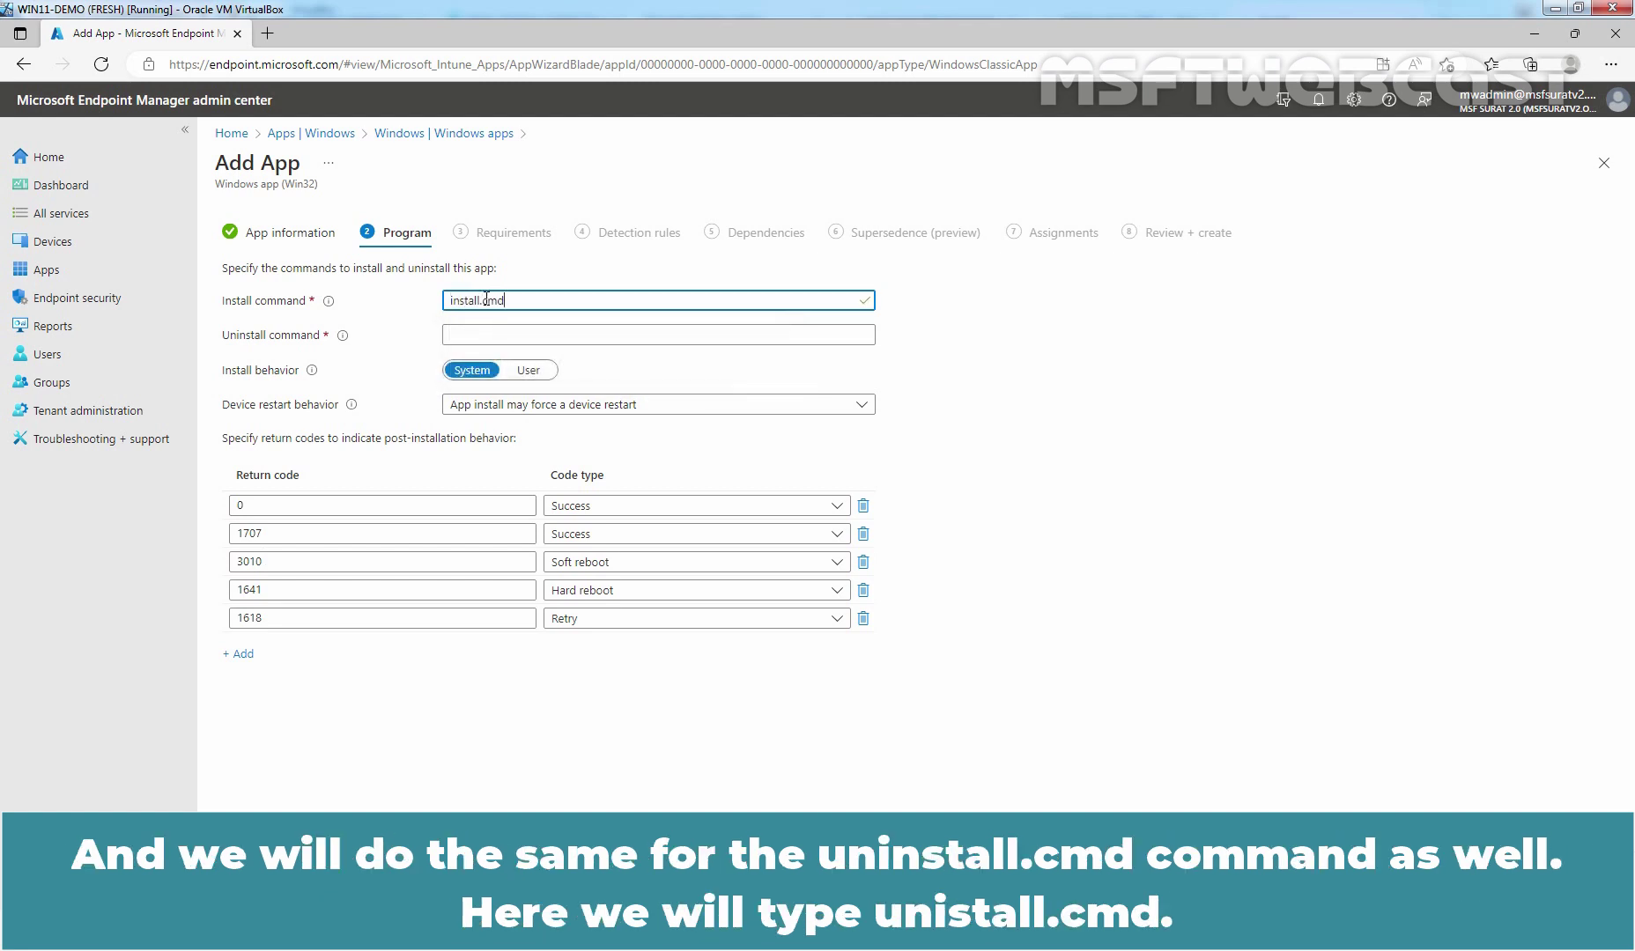
pyautogui.click(480, 334)
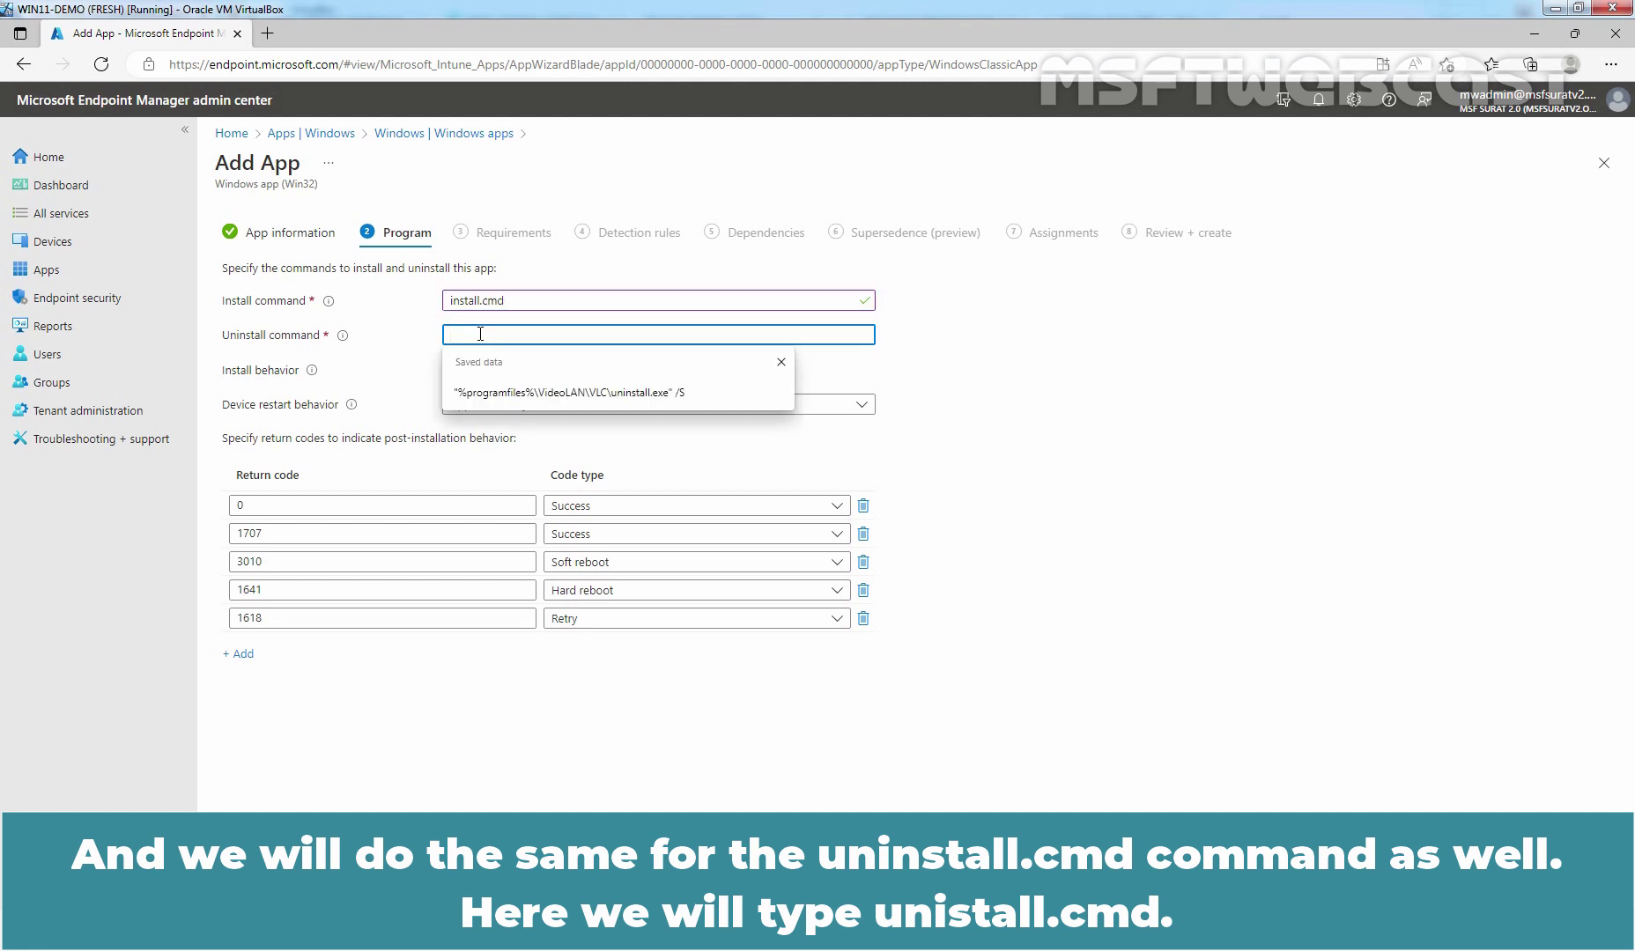
pyautogui.write('uninstal')
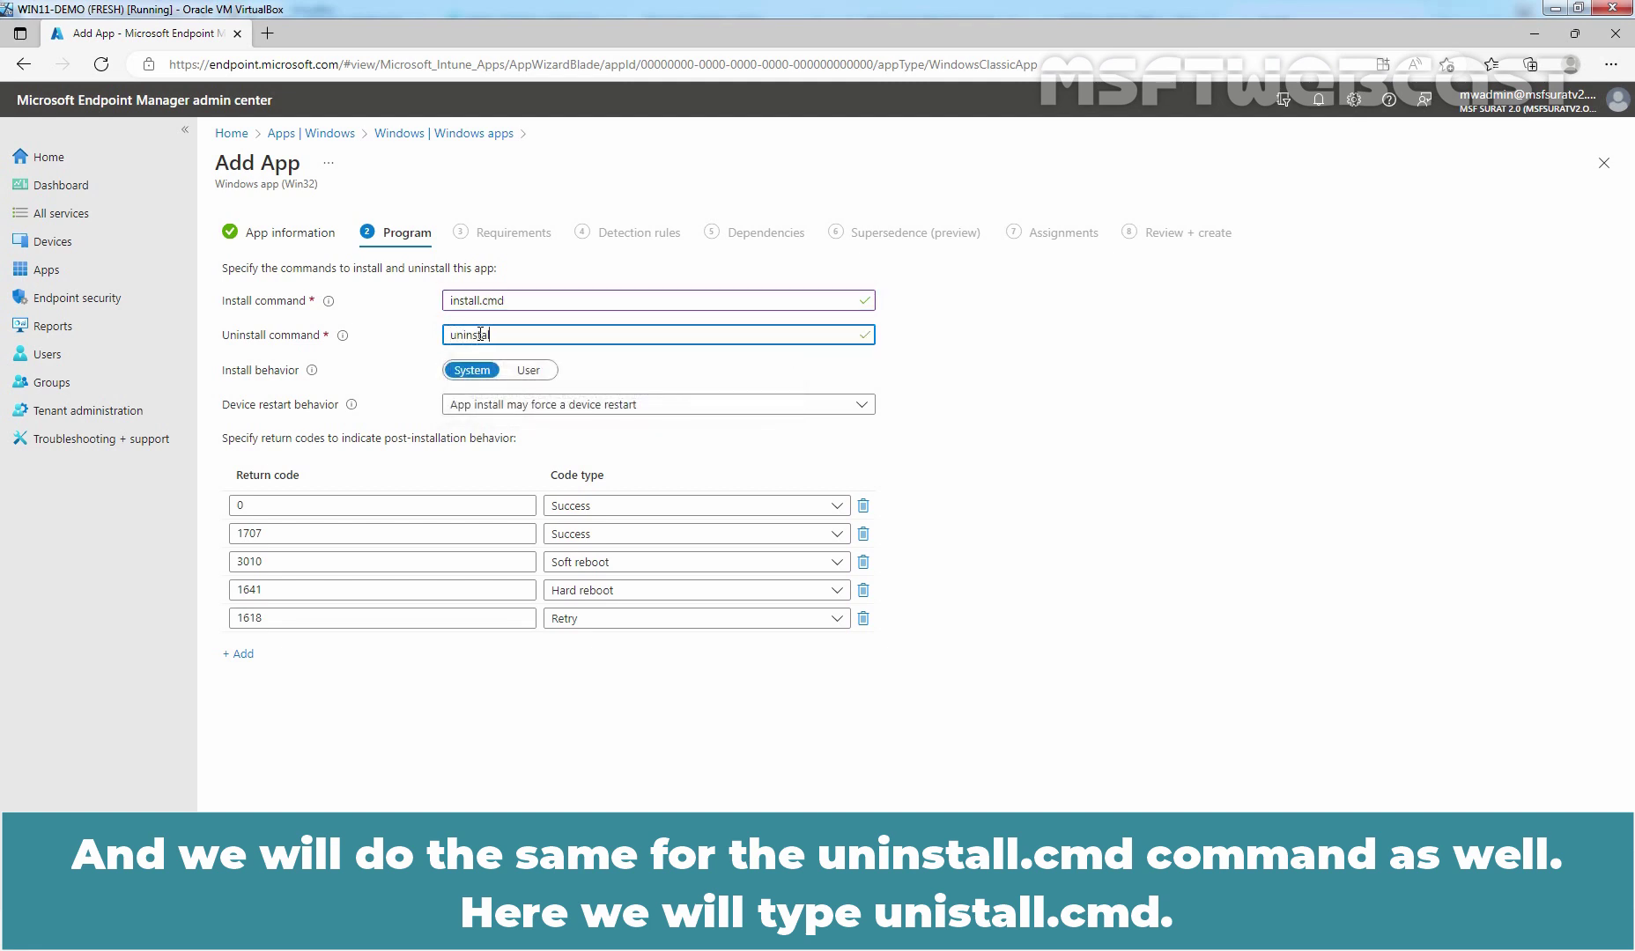
pyautogui.write('l.cmd')
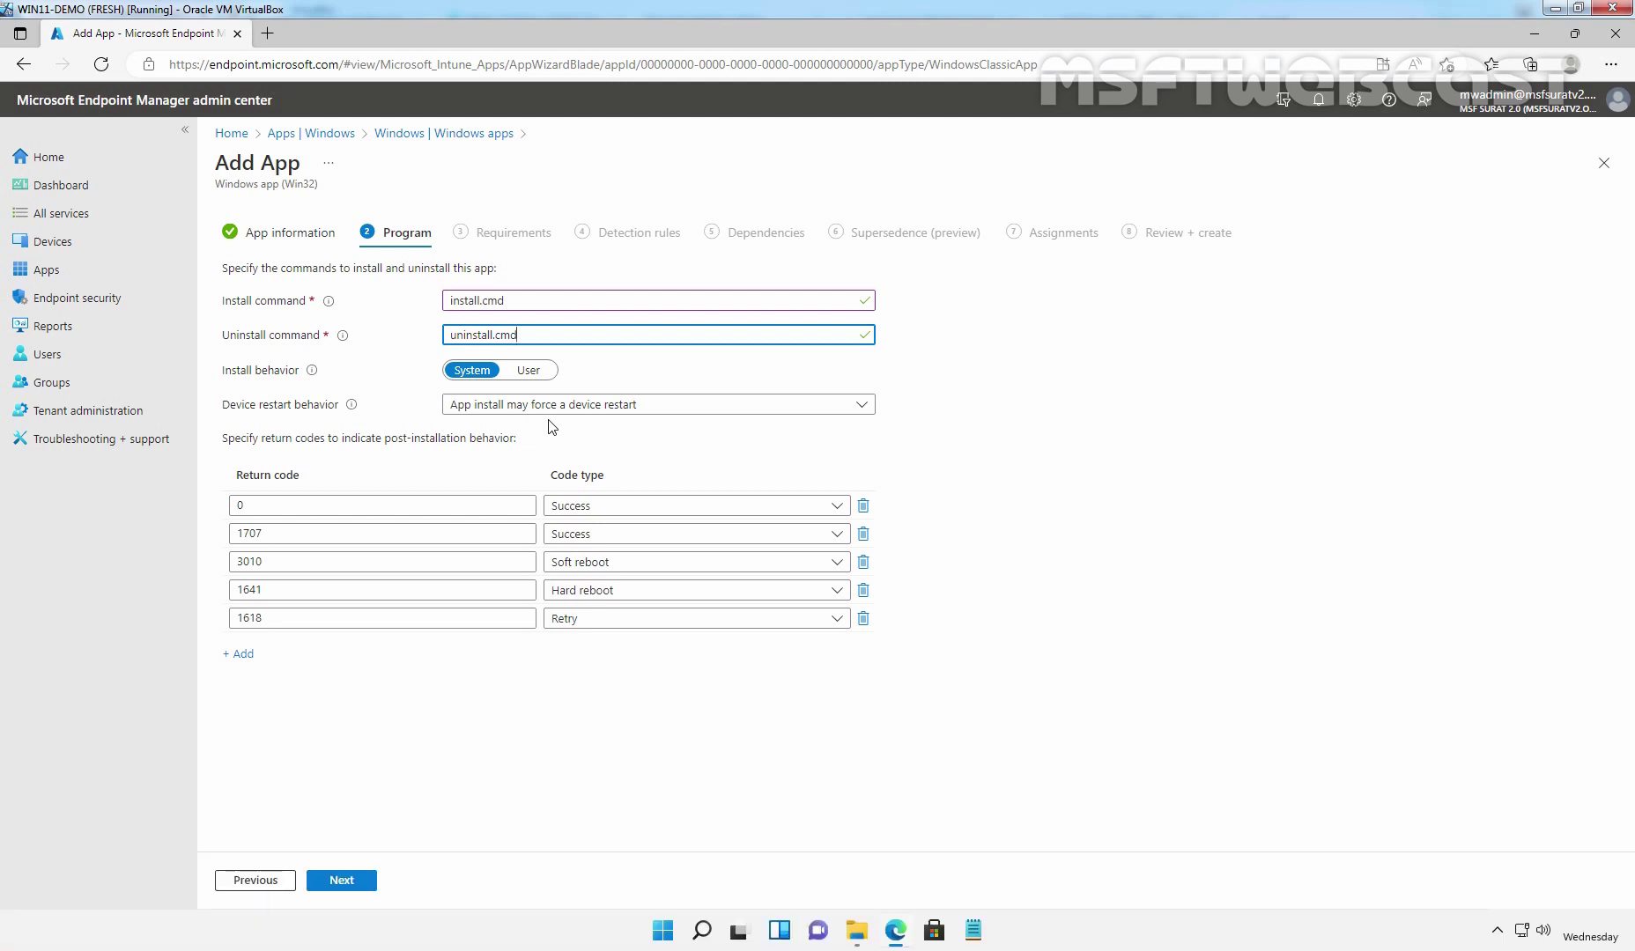
pyautogui.click(344, 884)
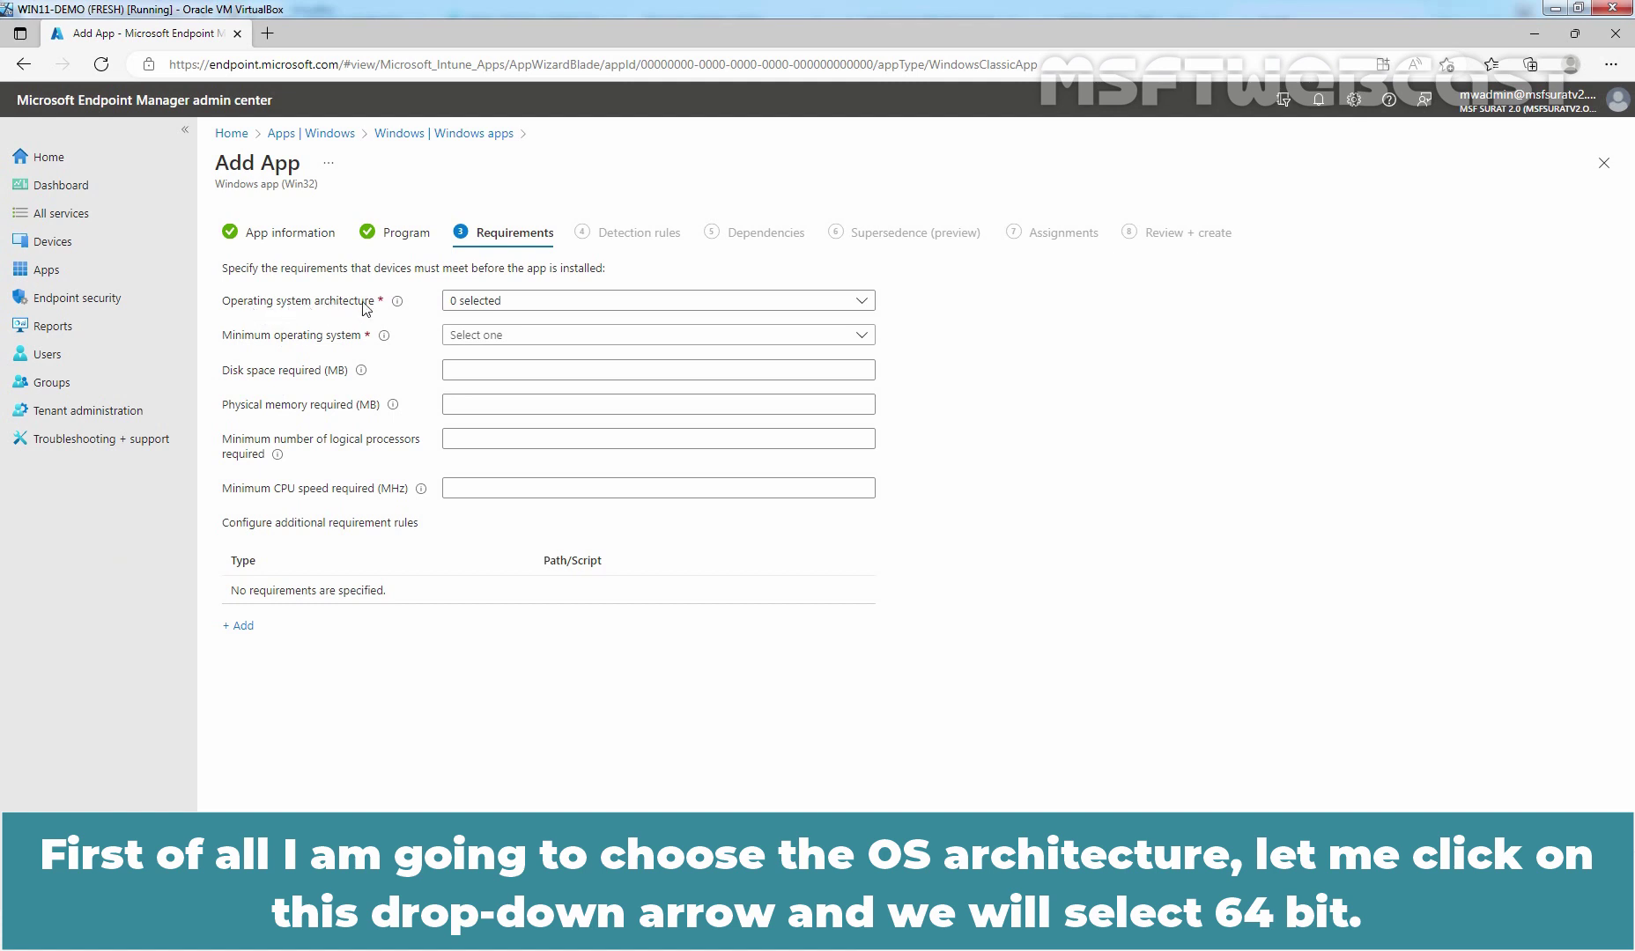
# Require 64-bit OS architecture and Windows 10 21H1 as minimum OS, then continue to Detection rules.
pyautogui.click(862, 302)
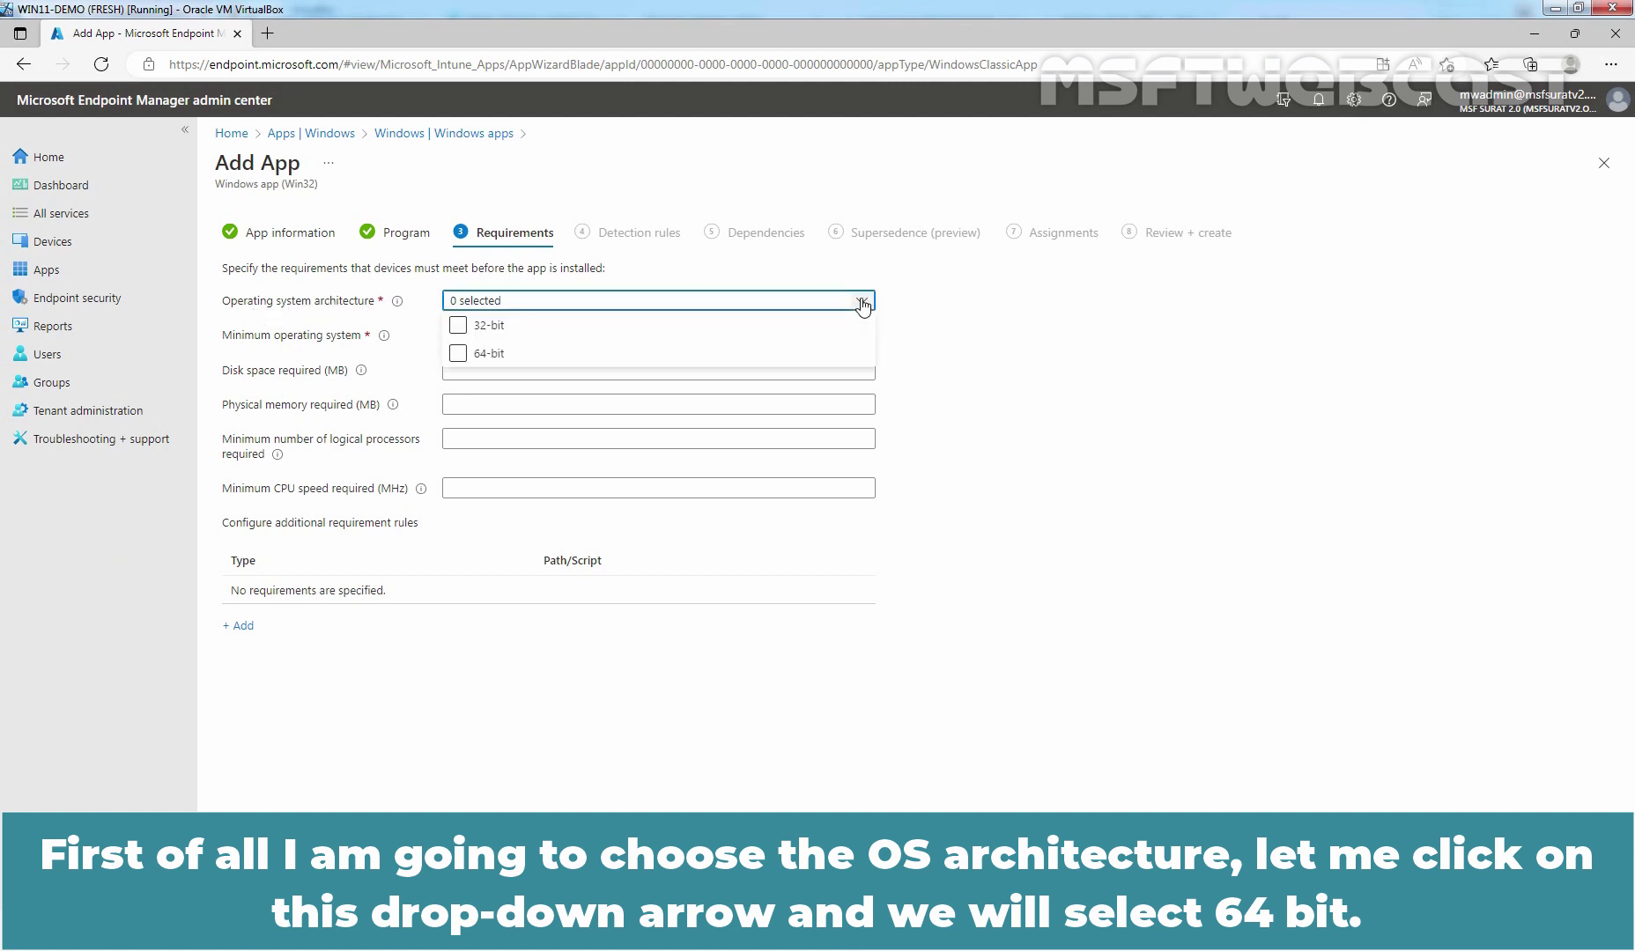
pyautogui.click(458, 355)
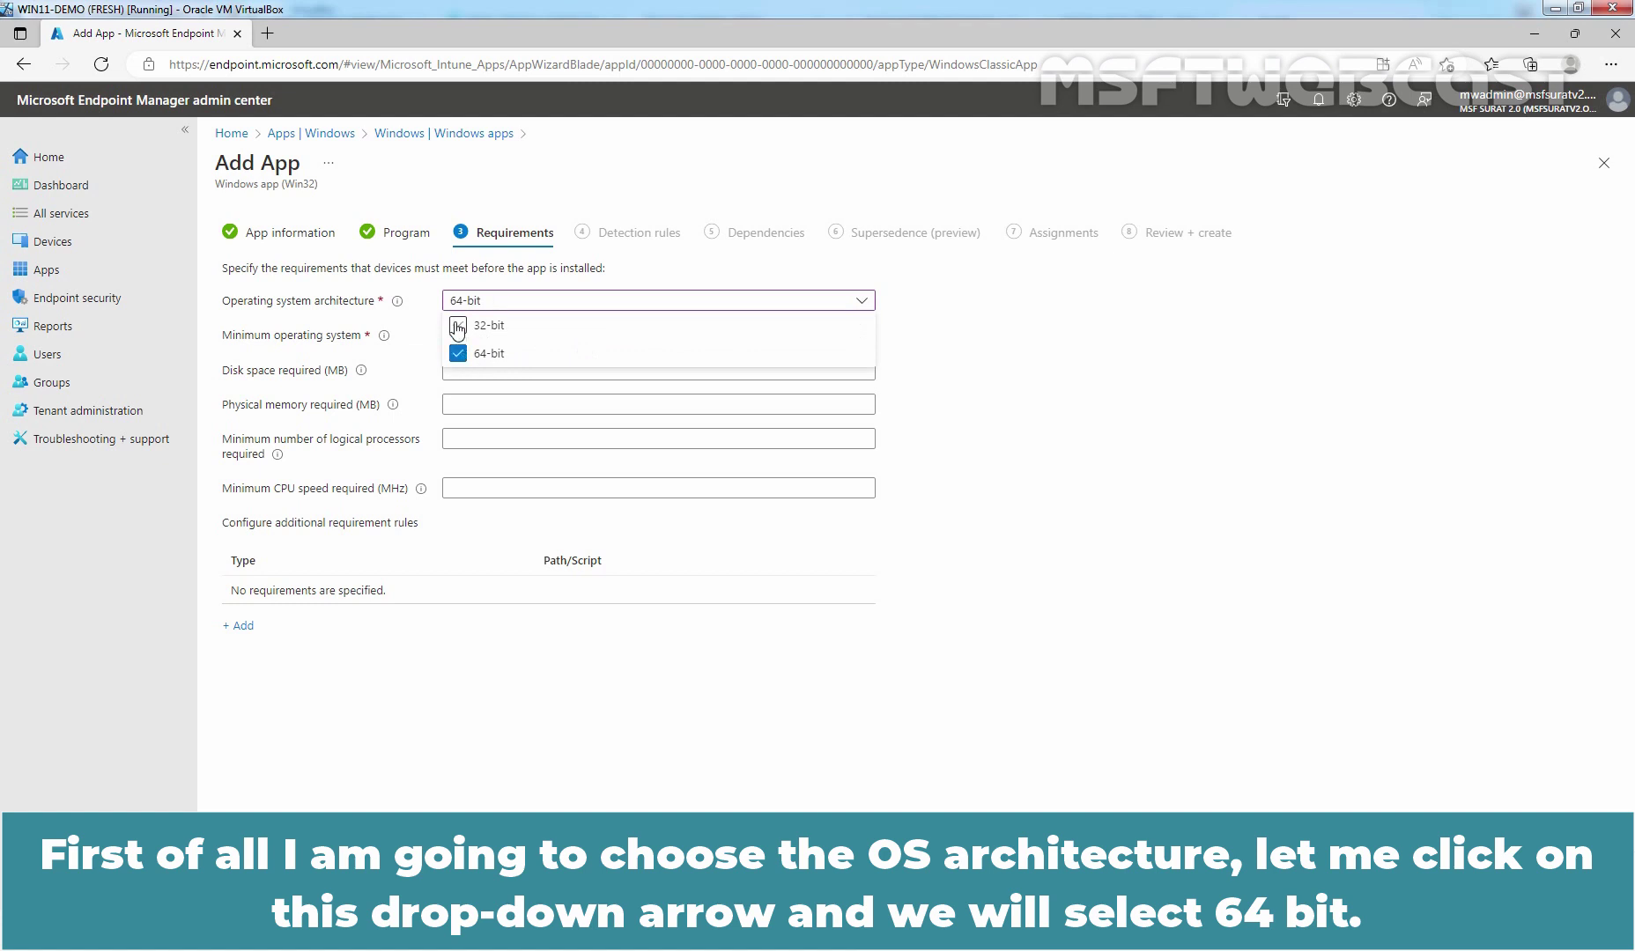
pyautogui.click(274, 376)
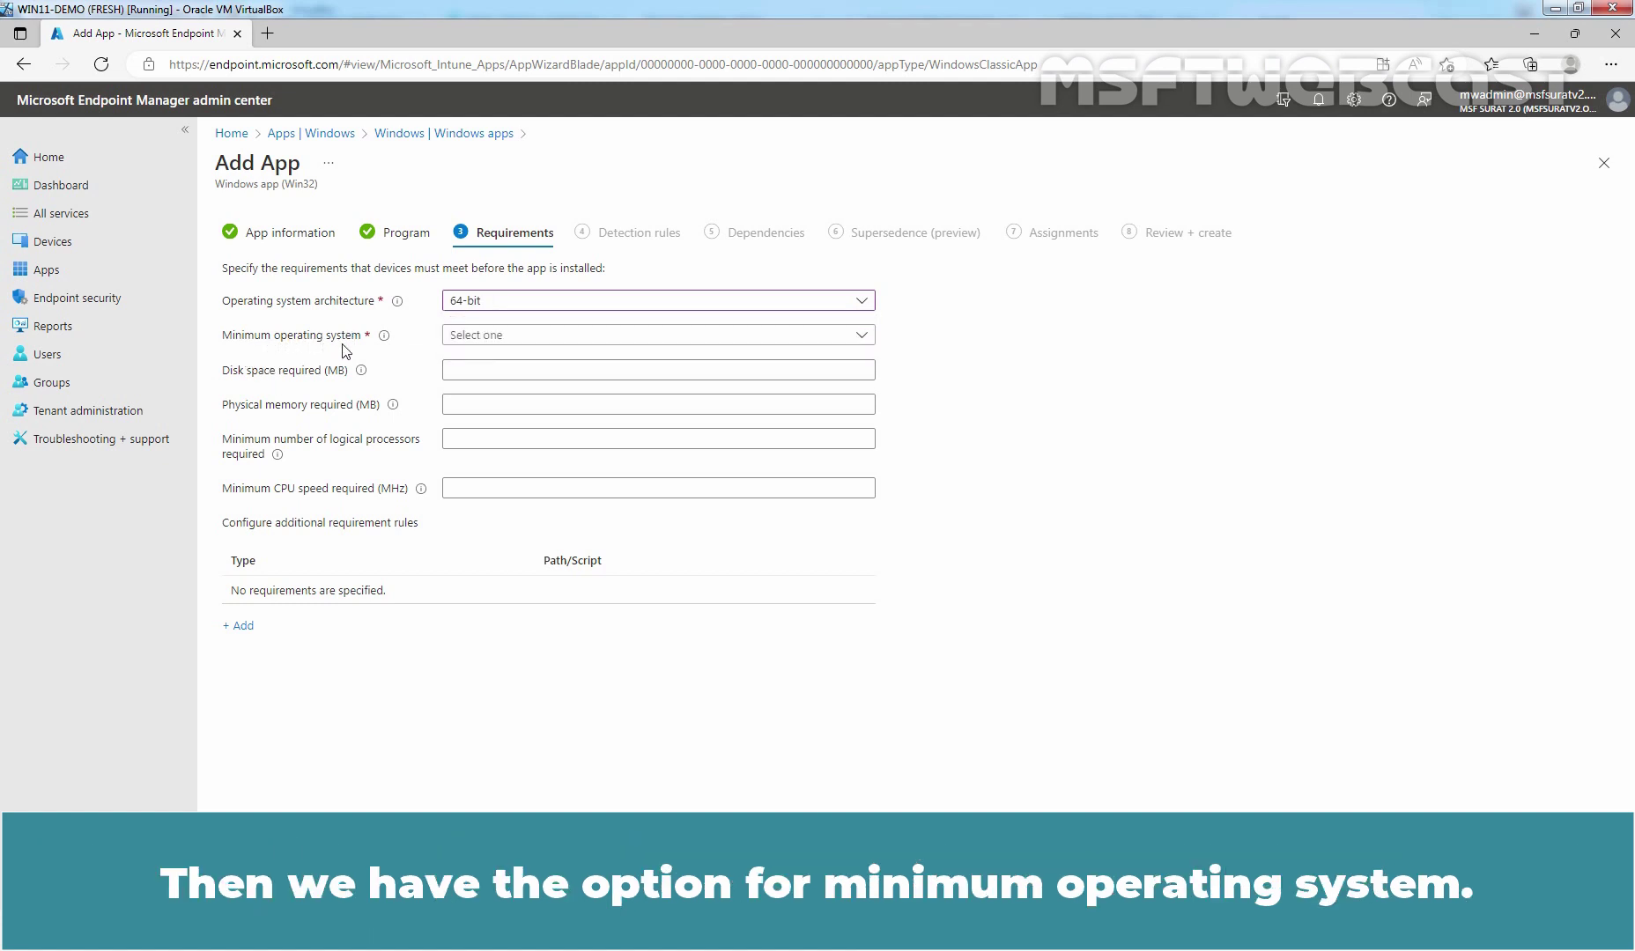
pyautogui.click(475, 337)
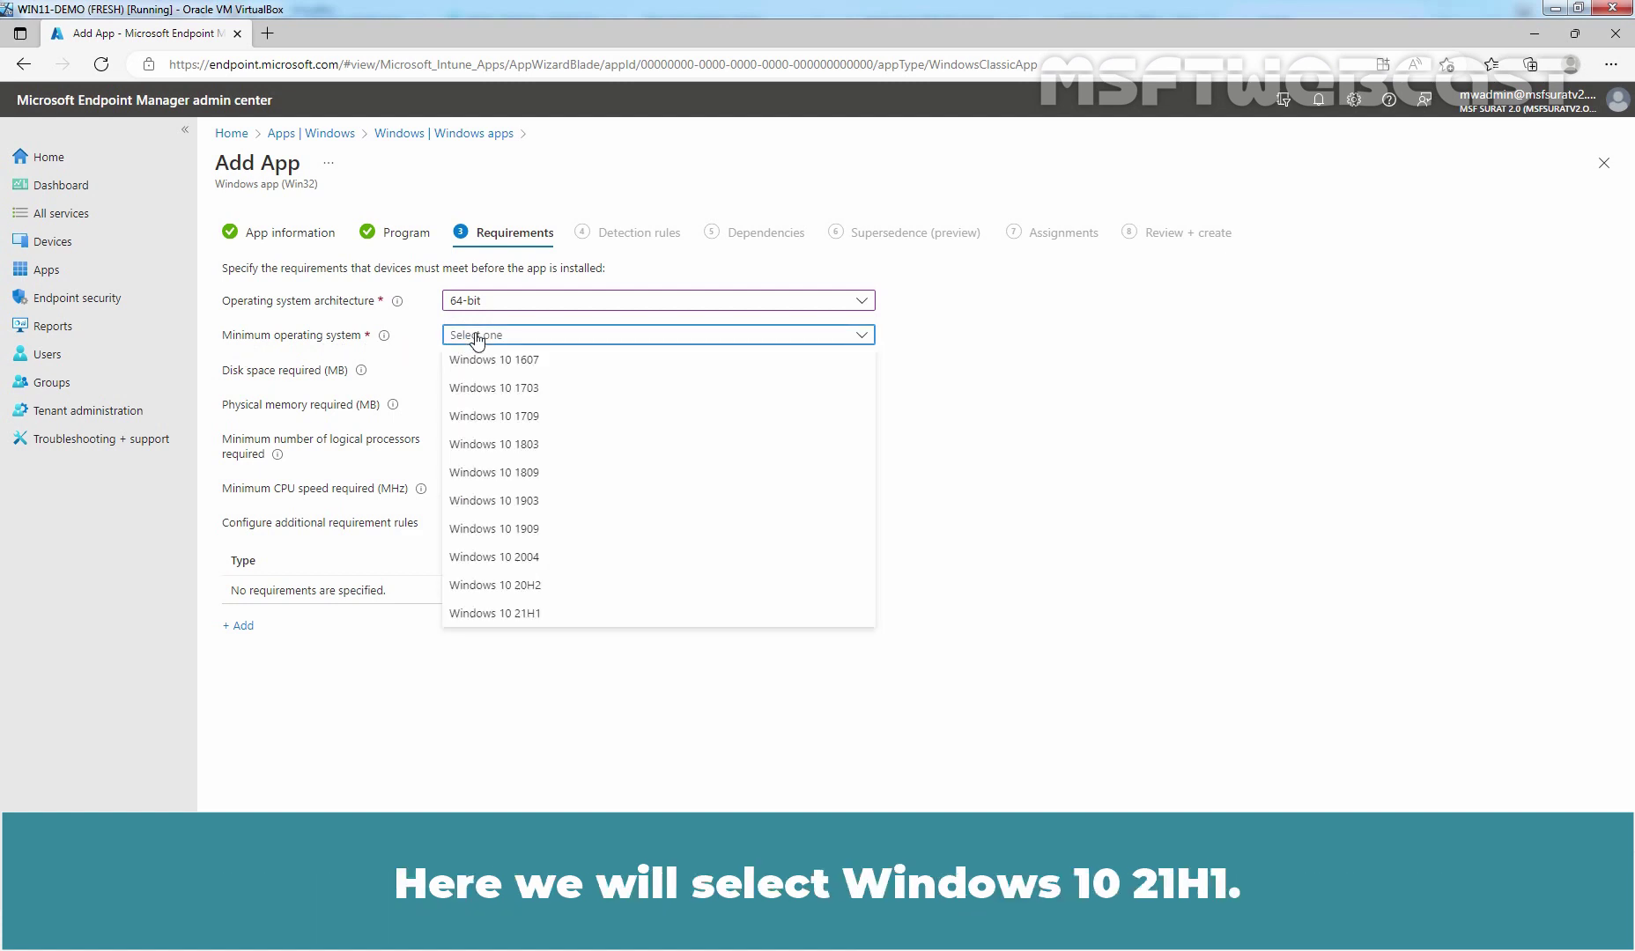
pyautogui.click(530, 613)
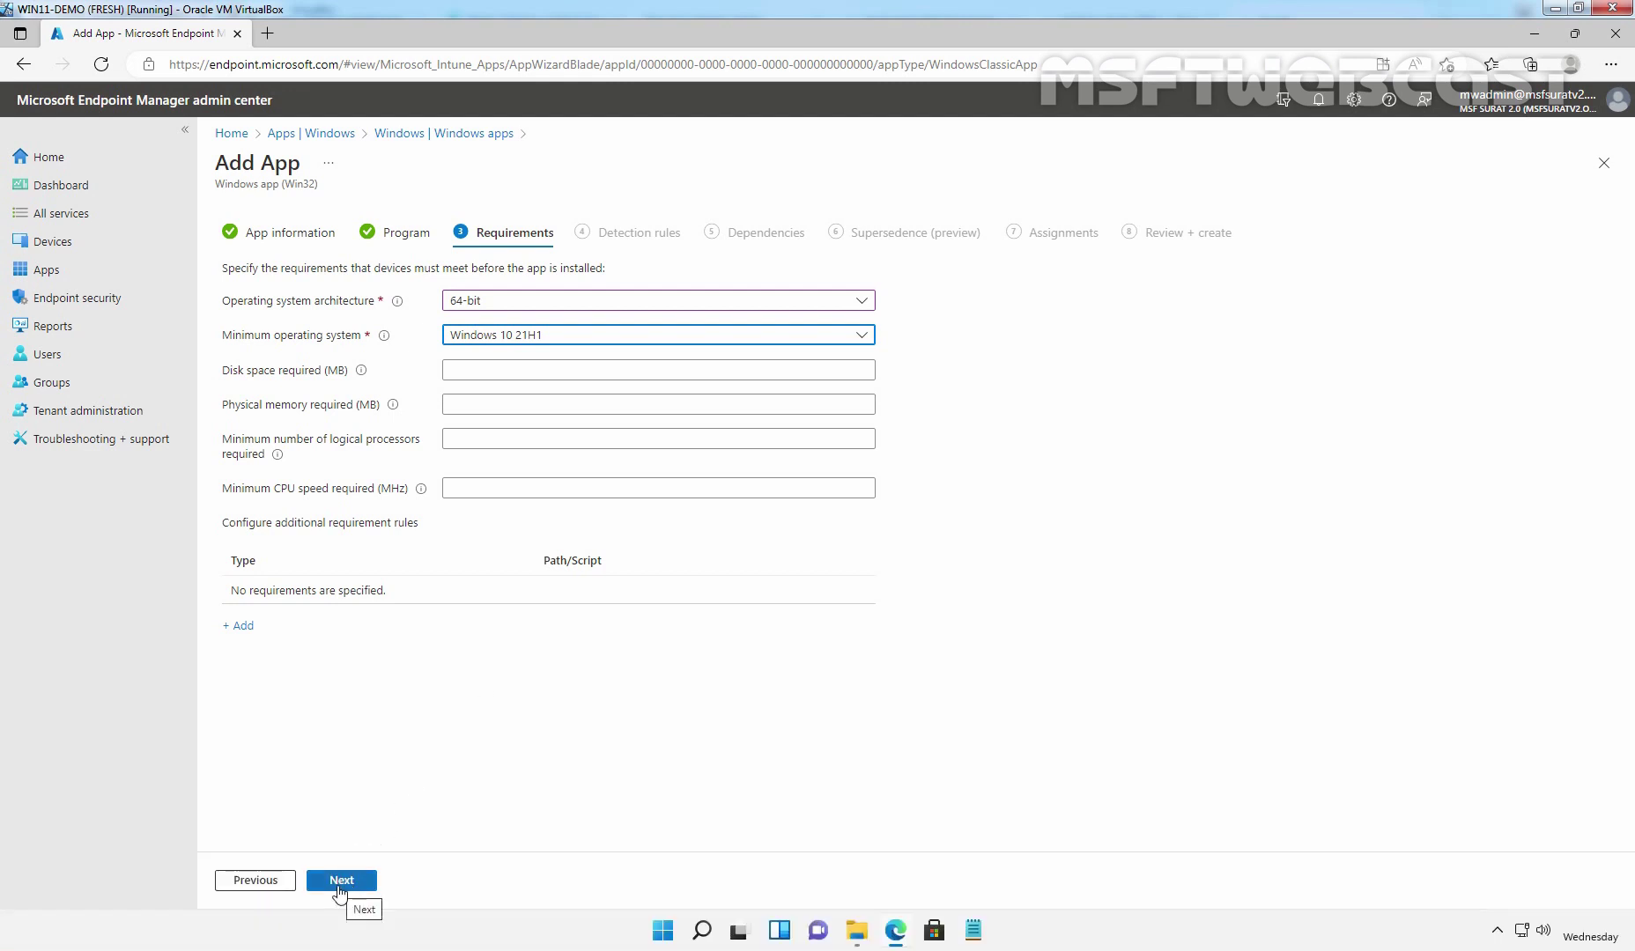
pyautogui.click(341, 880)
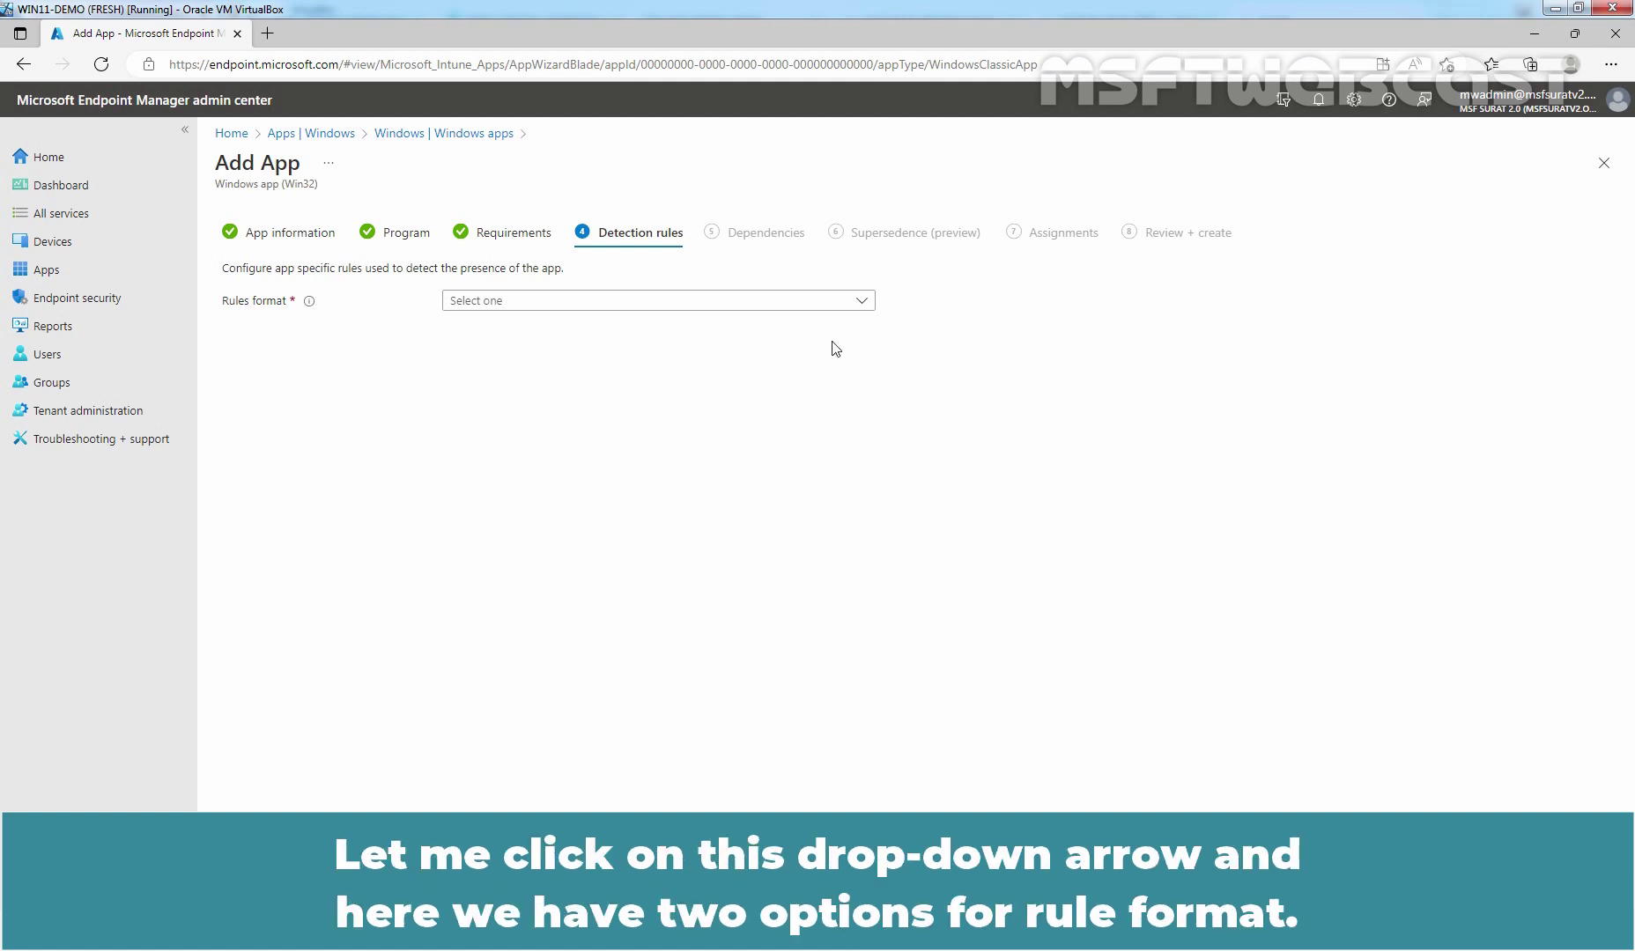
# Set the rules format to 'Use a custom detection script' and minimise the browser.
pyautogui.click(861, 302)
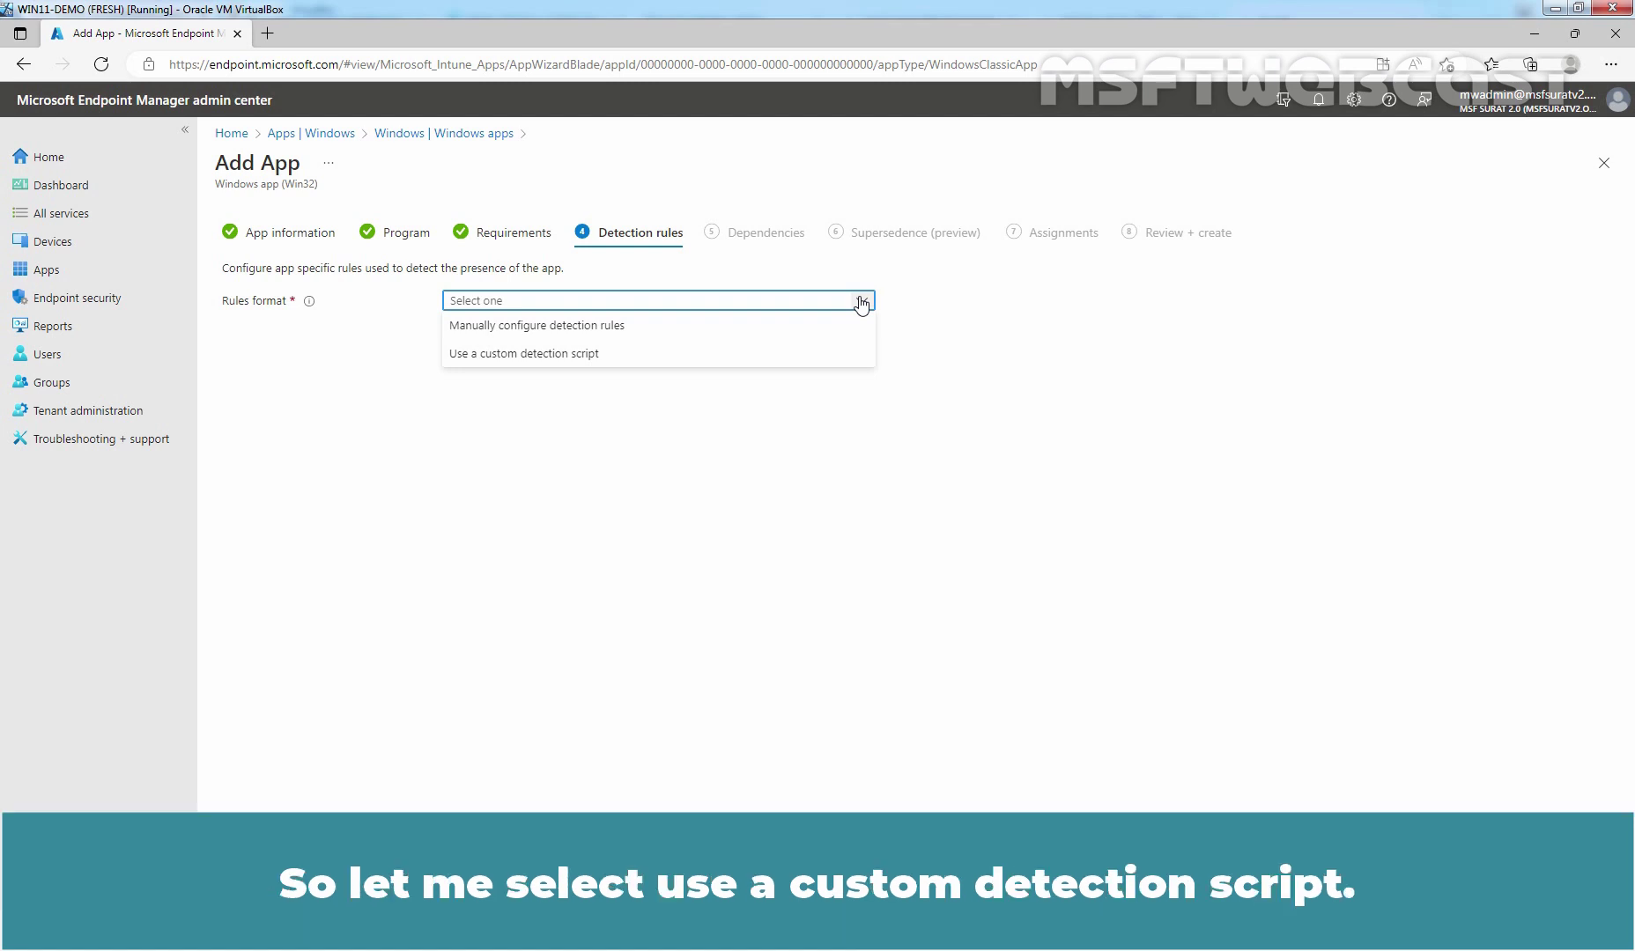
pyautogui.click(529, 355)
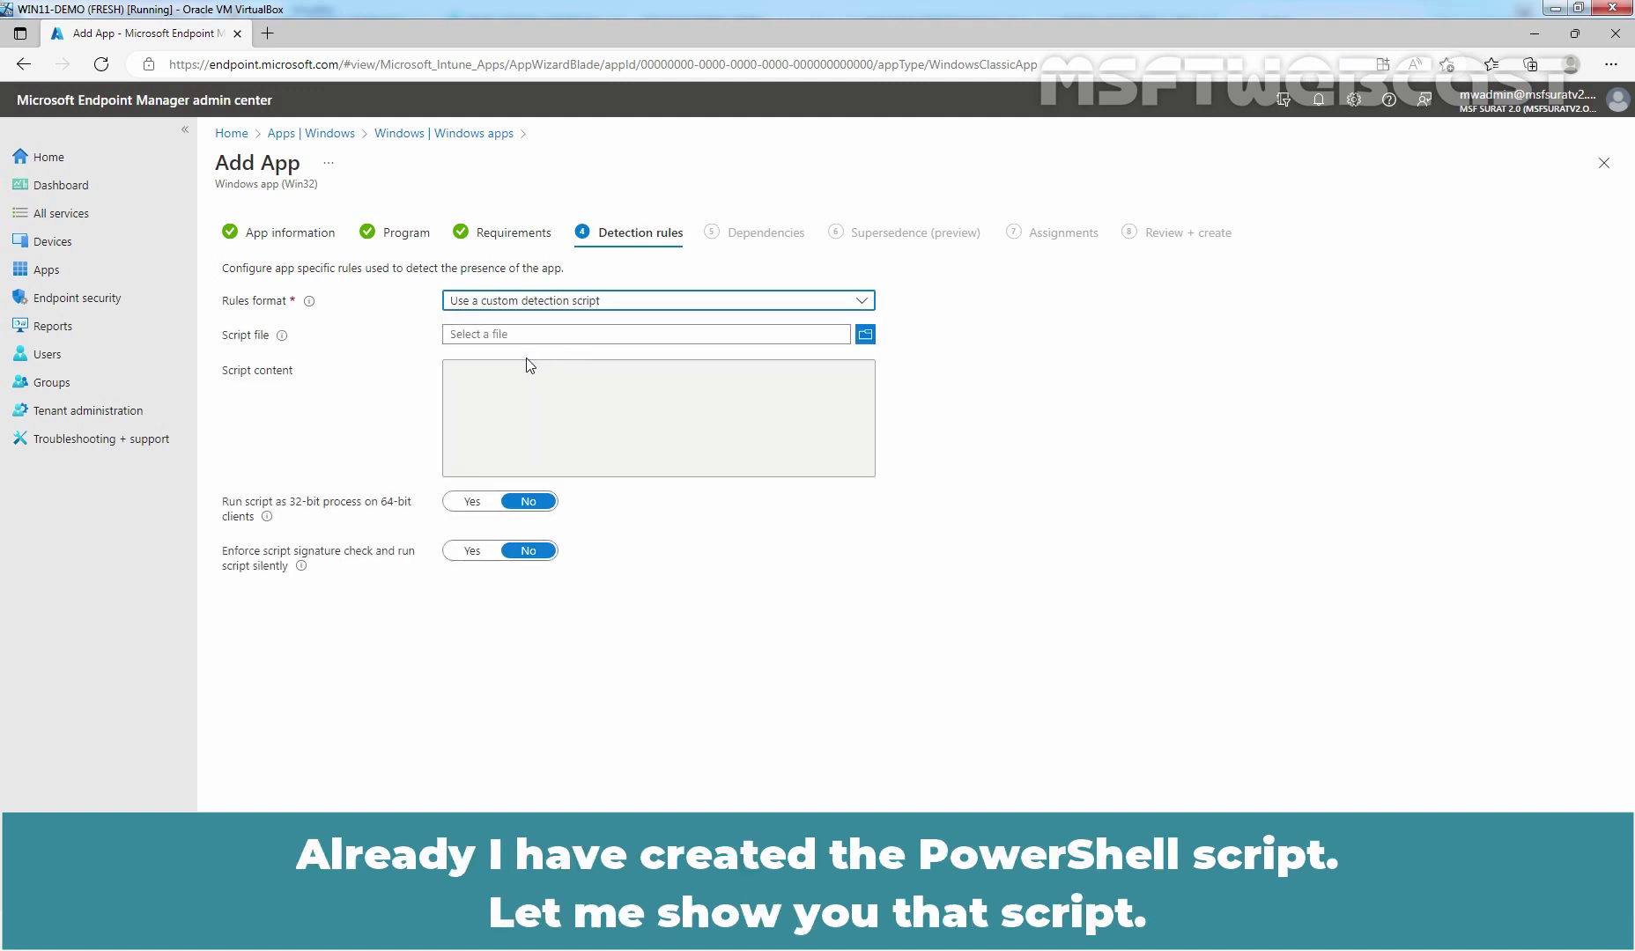
pyautogui.click(1533, 34)
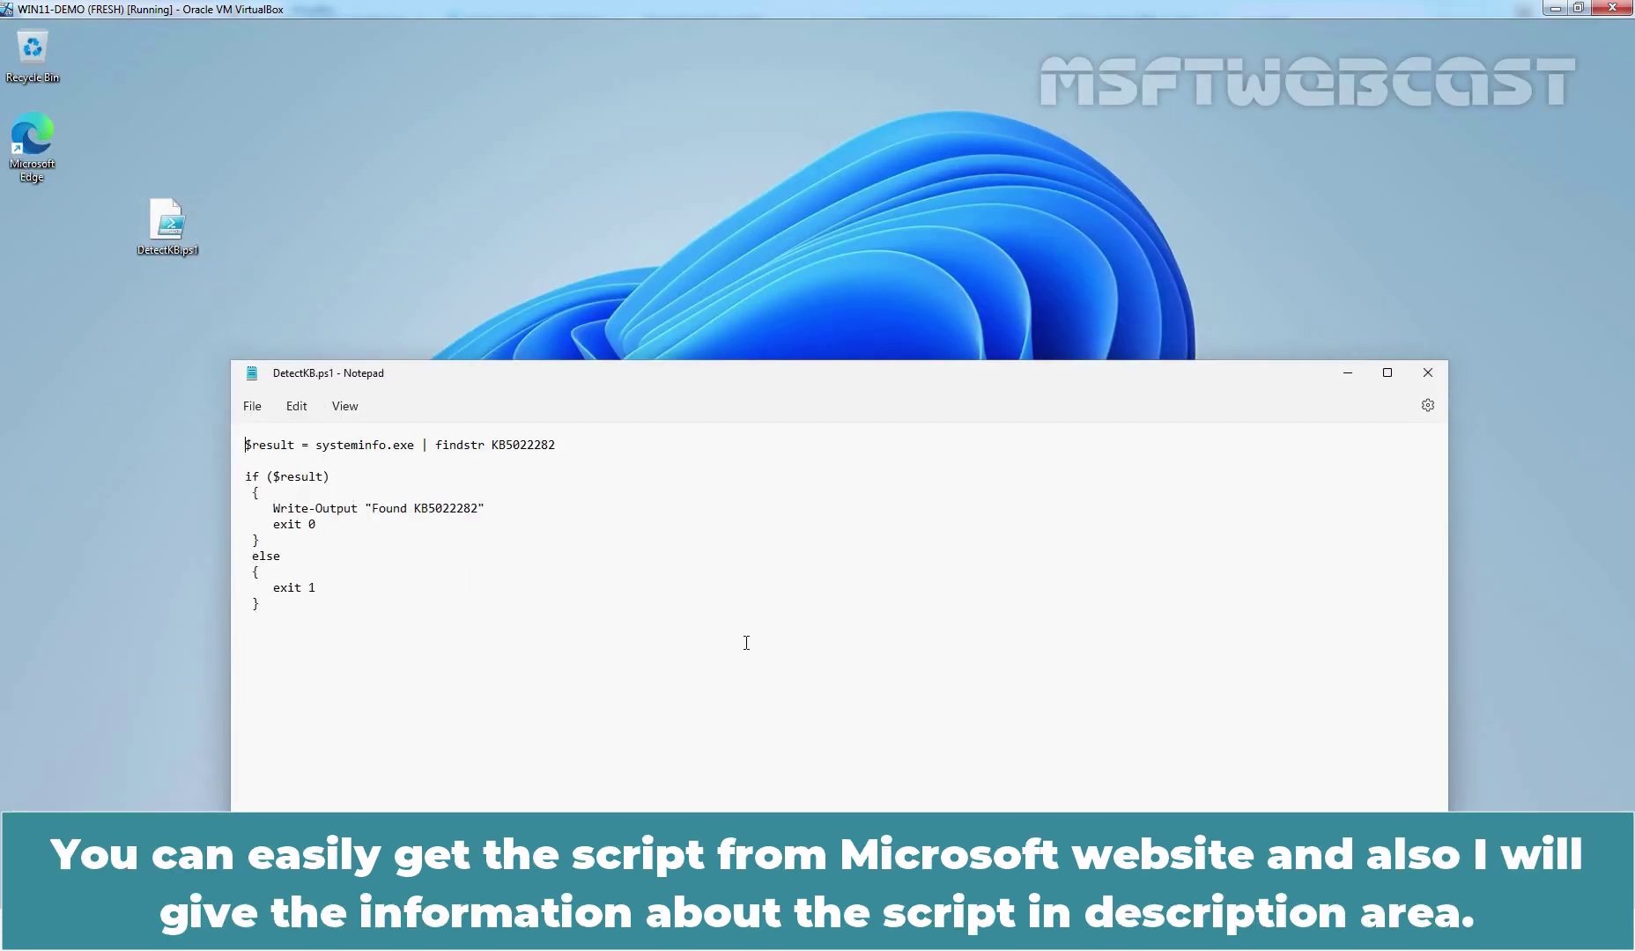
# Move the DetectKB.ps1 Notepad window and highlight KB5022282 in the findstr line and output message.
pyautogui.moveTo(632, 372); pyautogui.dragTo(690, 156)
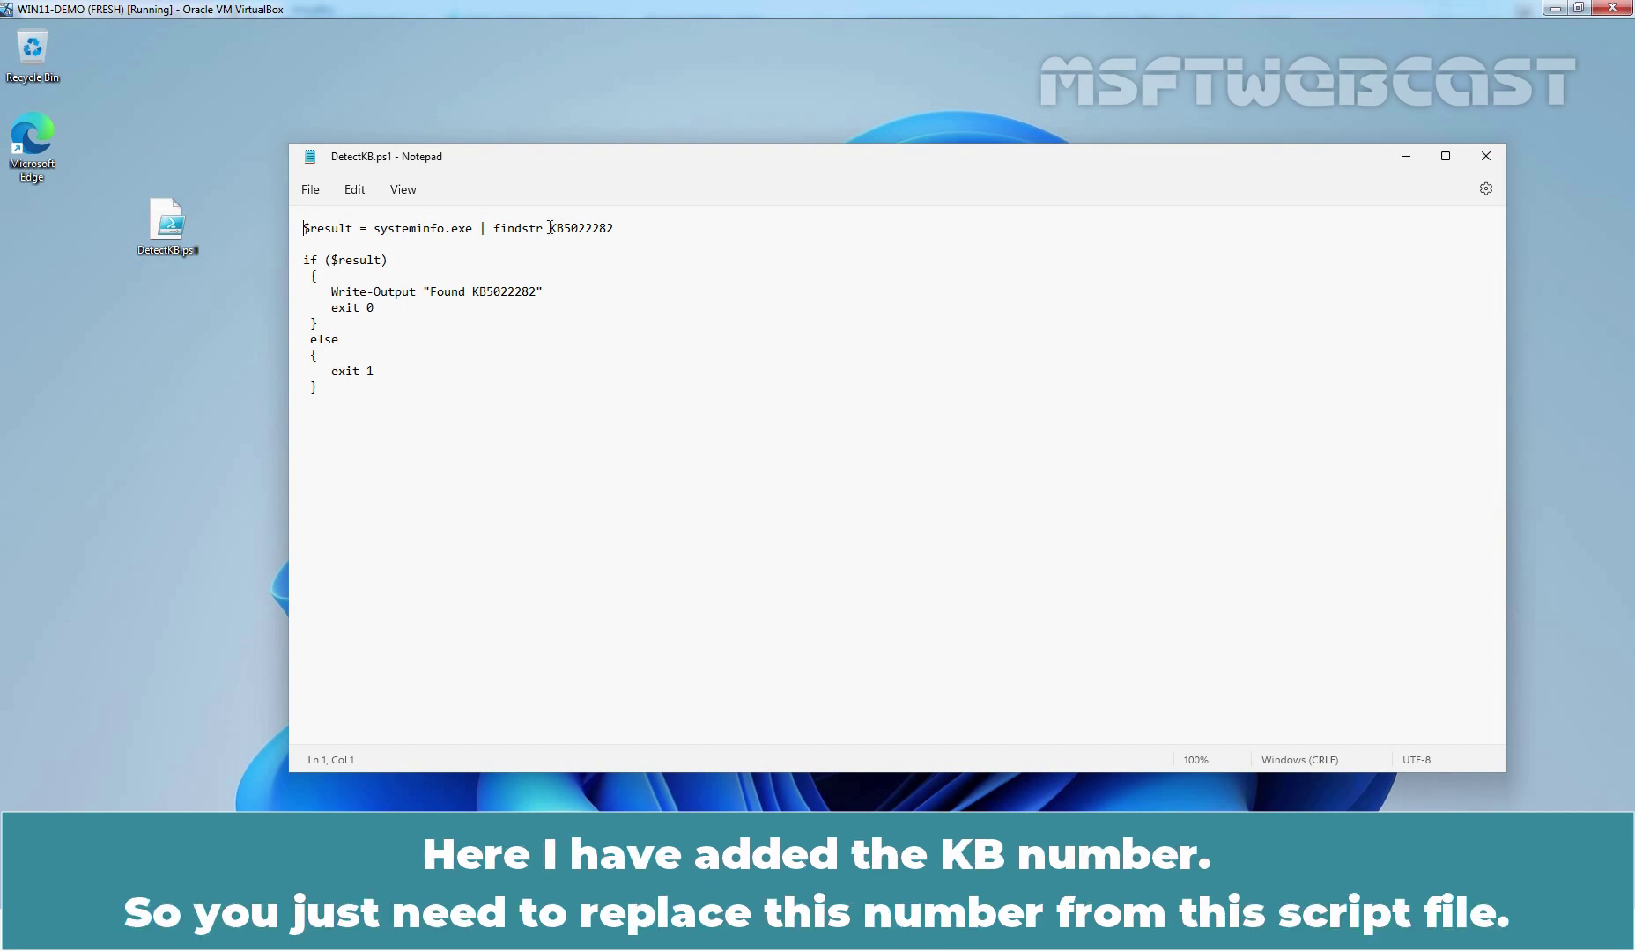
pyautogui.moveTo(550, 228); pyautogui.dragTo(614, 229)
pyautogui.moveTo(509, 295); pyautogui.dragTo(539, 297)
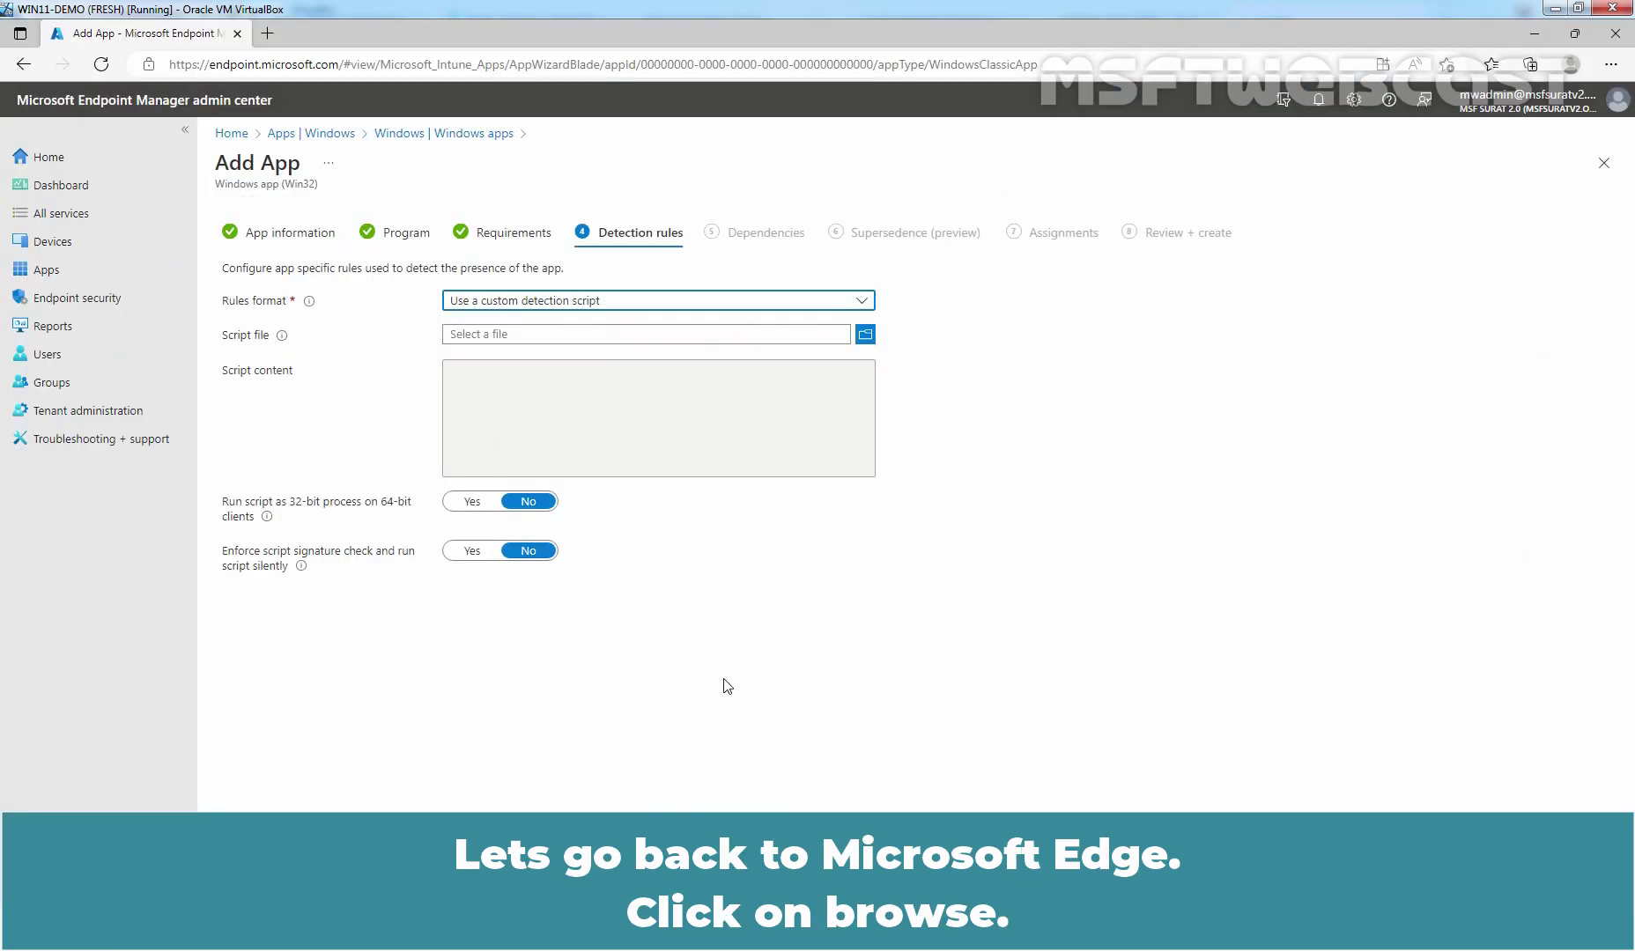
# Upload DetectKB.ps1 from the Desktop as the detection script file and move past Detection rules.
pyautogui.click(865, 334)
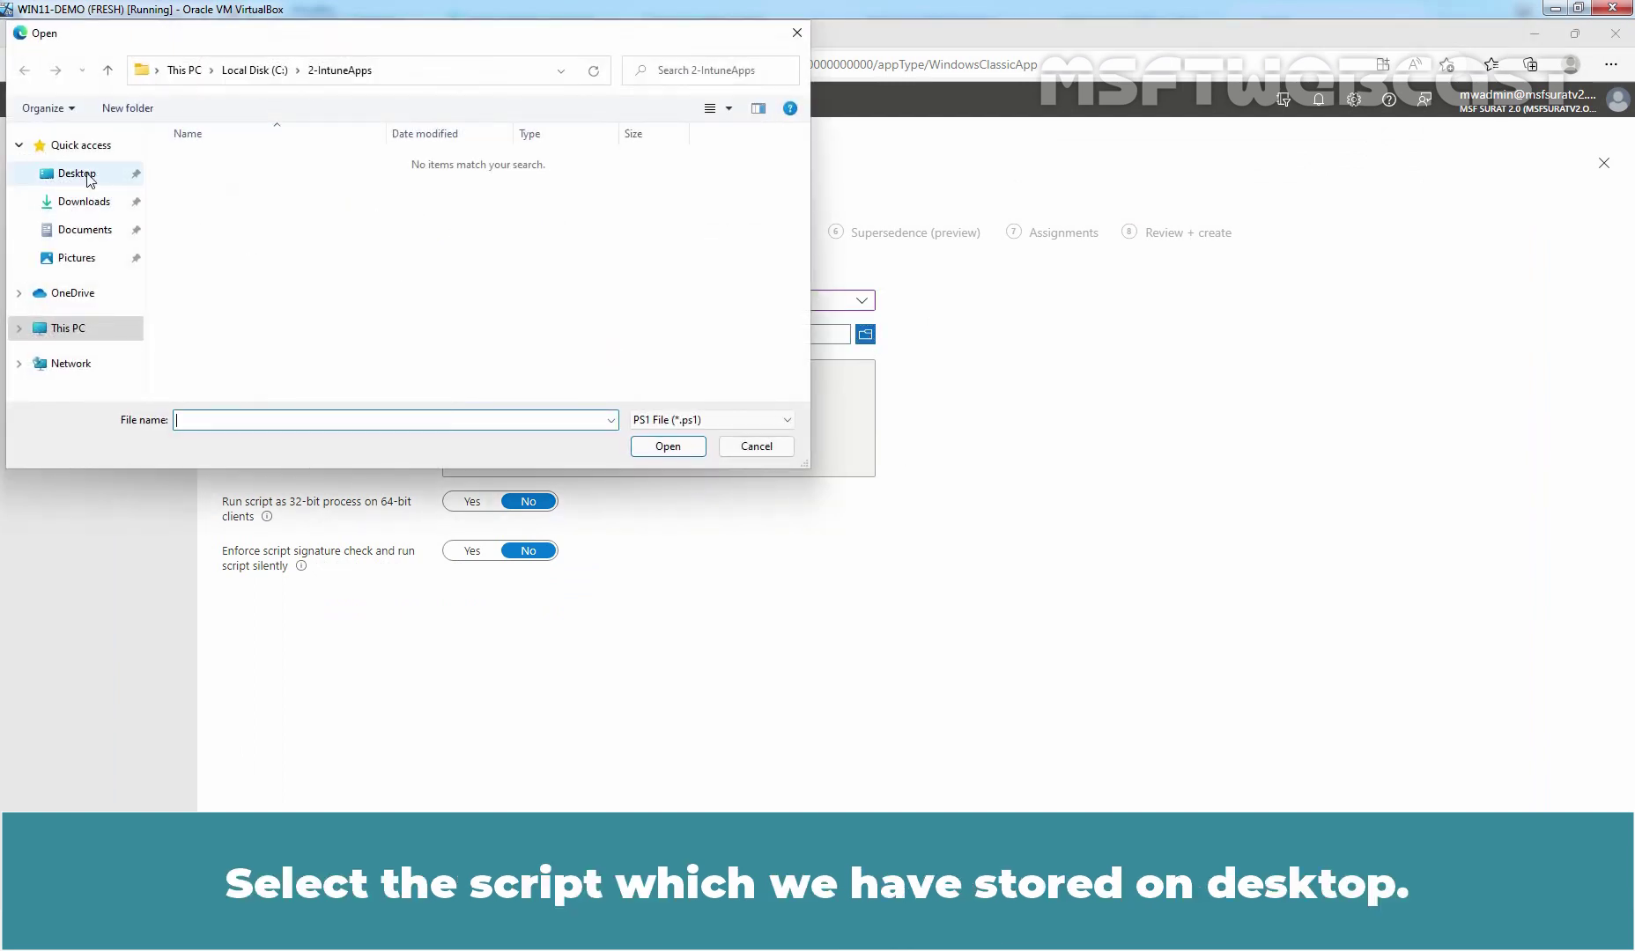
pyautogui.click(85, 176)
pyautogui.doubleClick(195, 164)
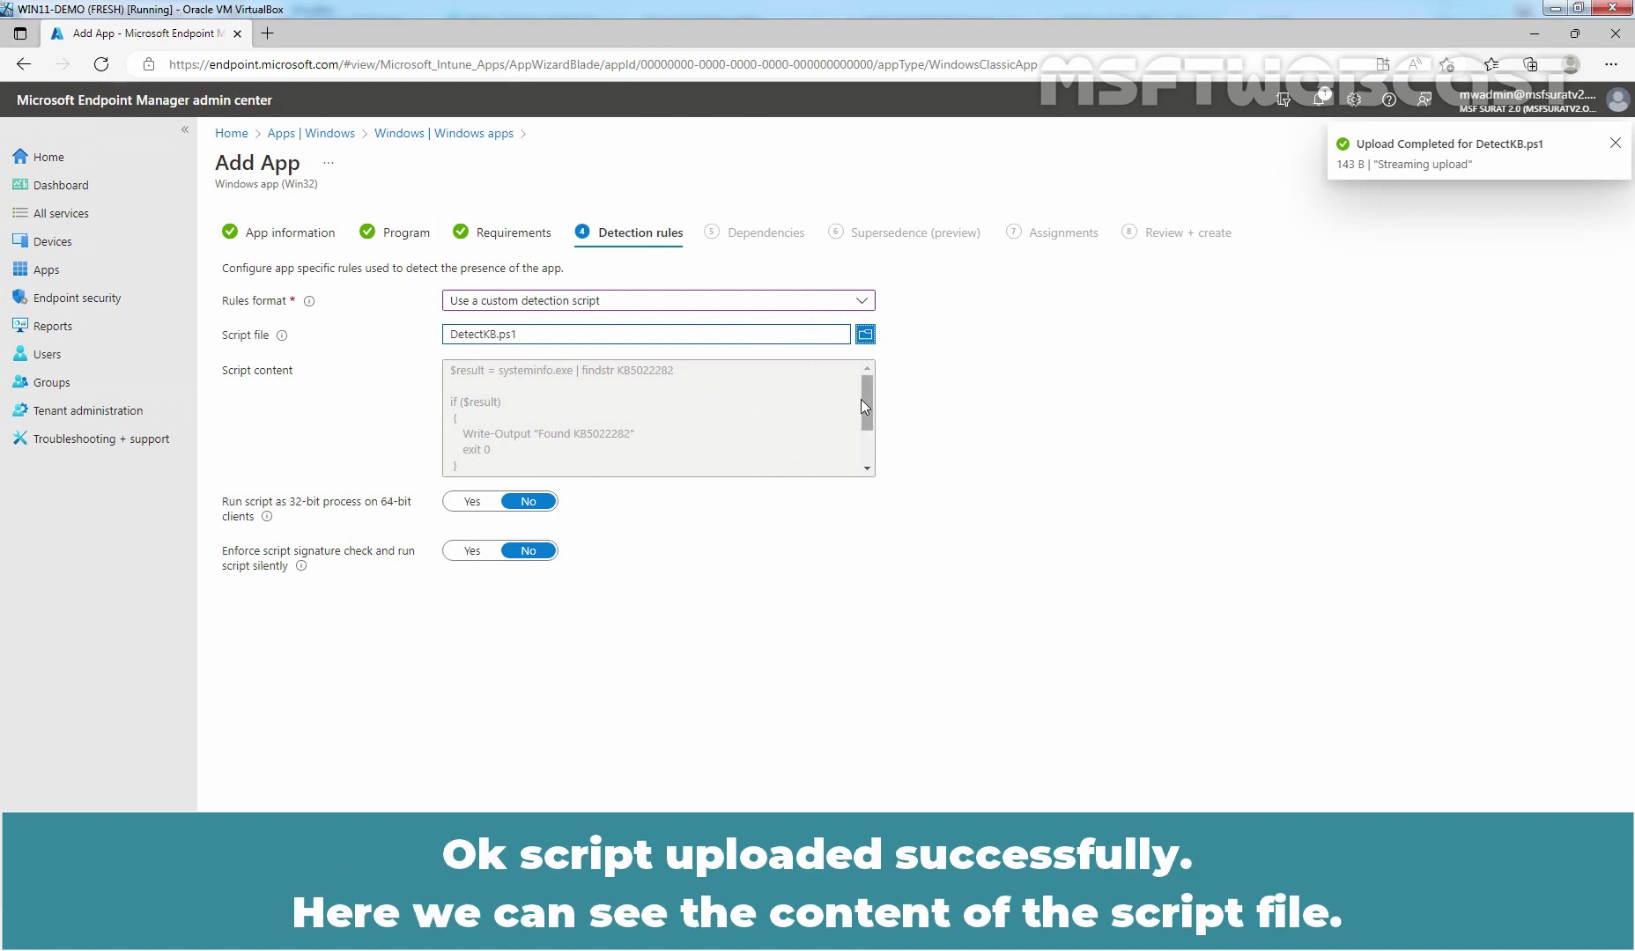
pyautogui.moveTo(867, 404)
pyautogui.mouseDown()
pyautogui.moveTo(861, 456)
pyautogui.moveTo(870, 374)
pyautogui.mouseUp()
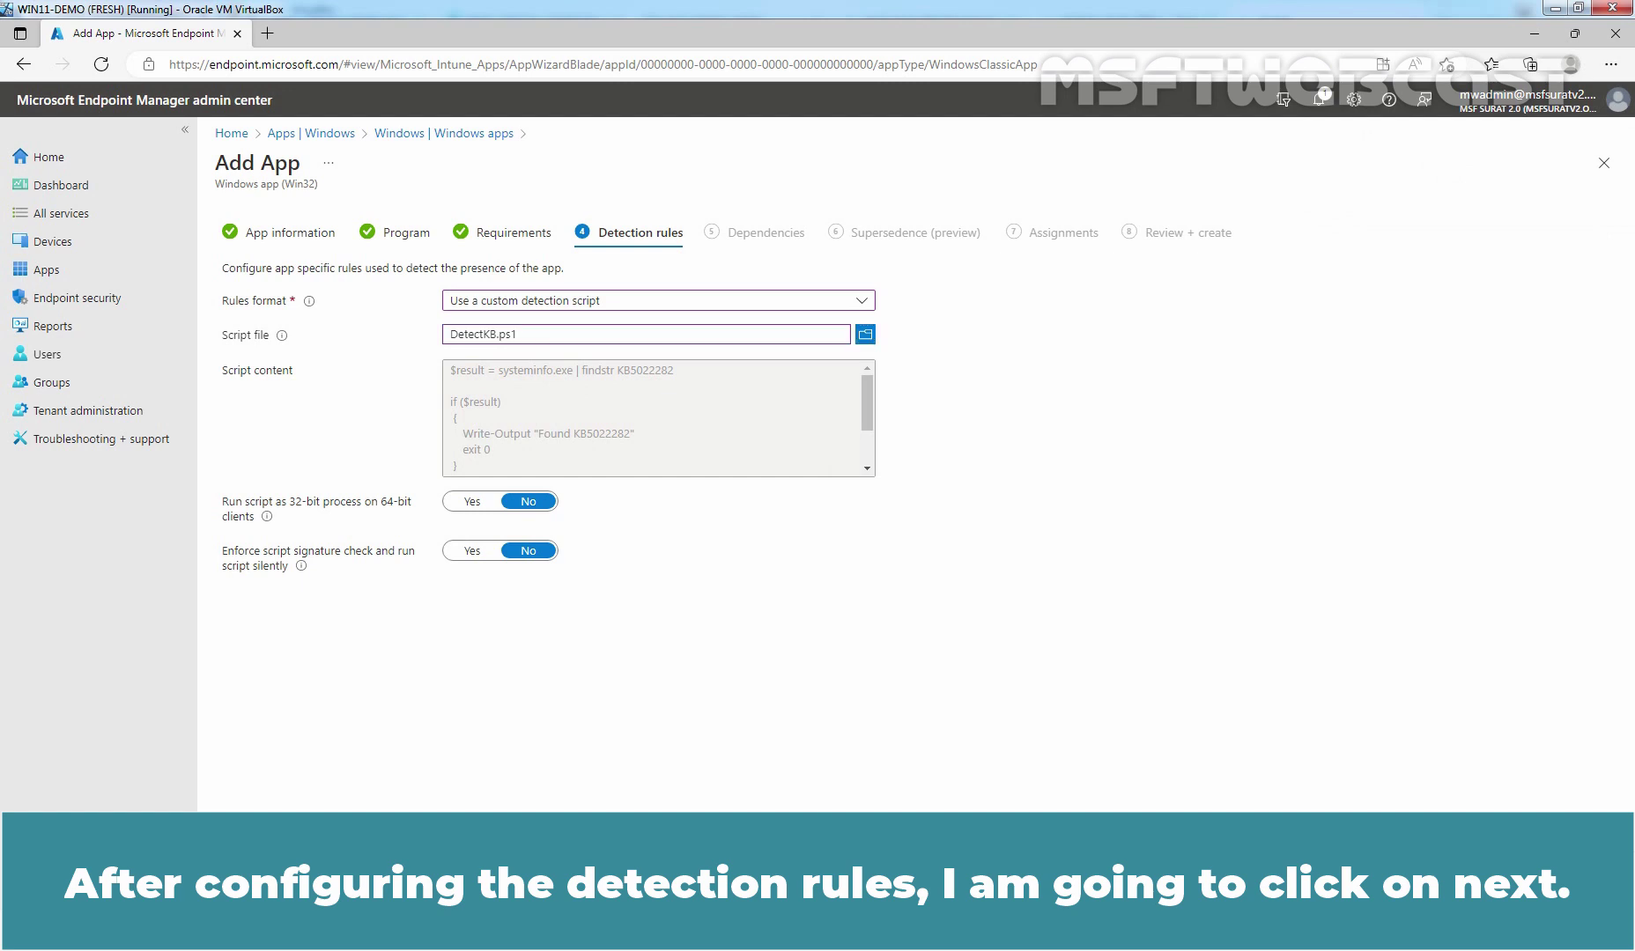
pyautogui.click(326, 923)
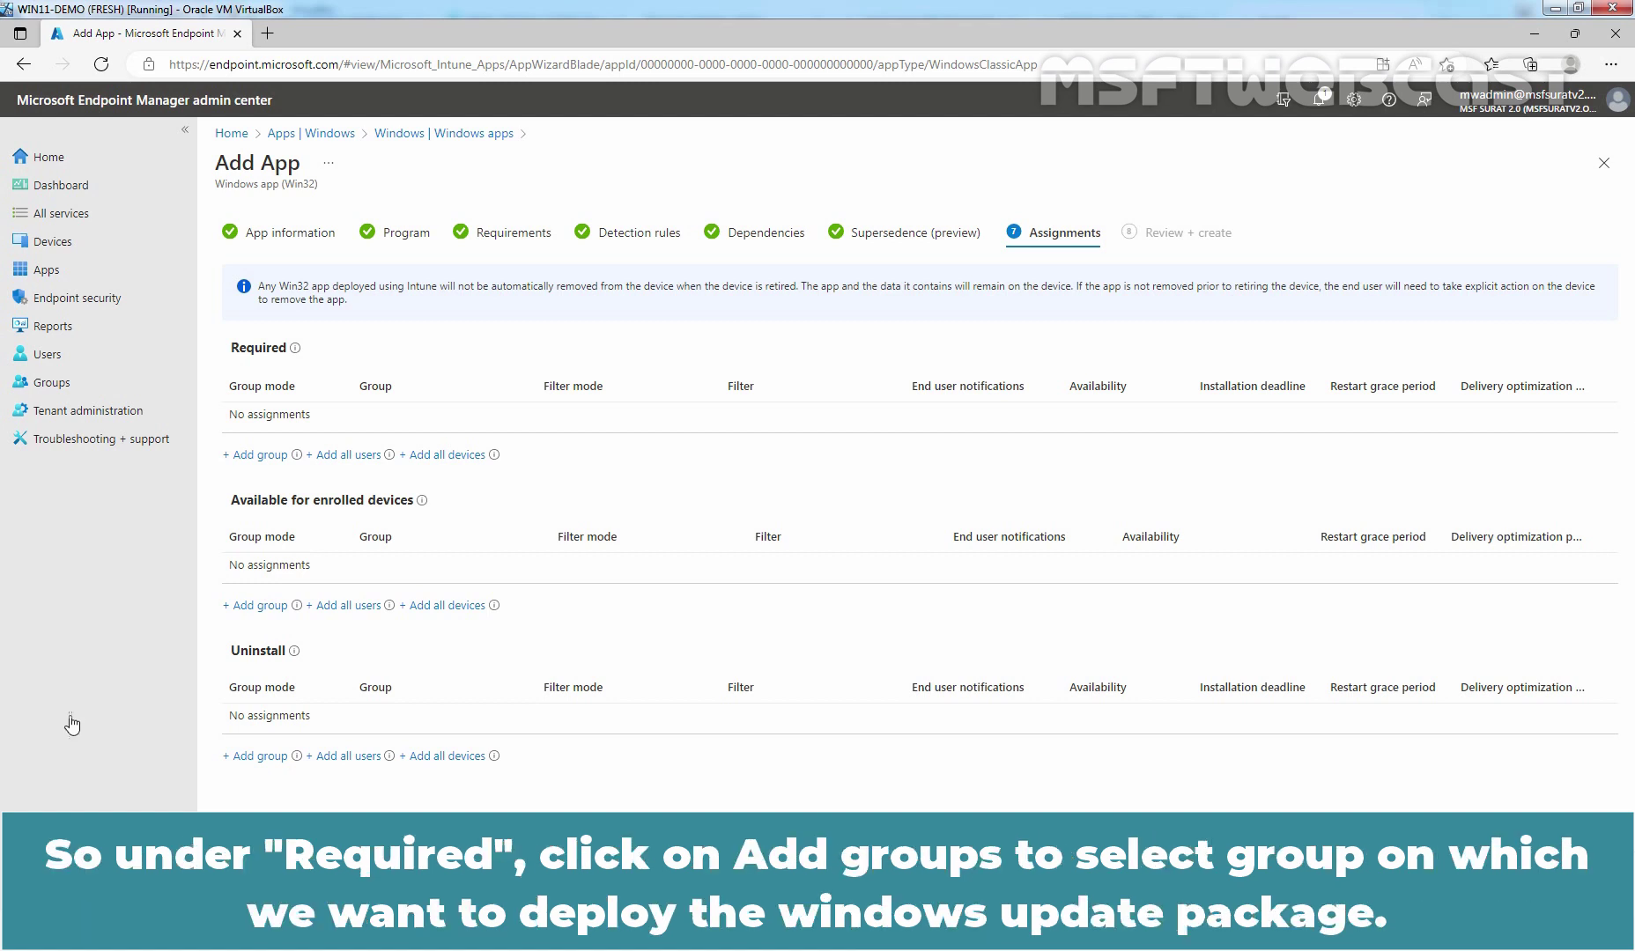
# Add Test_AppClient as a Required assignment group and continue to the review summary.
pyautogui.click(251, 458)
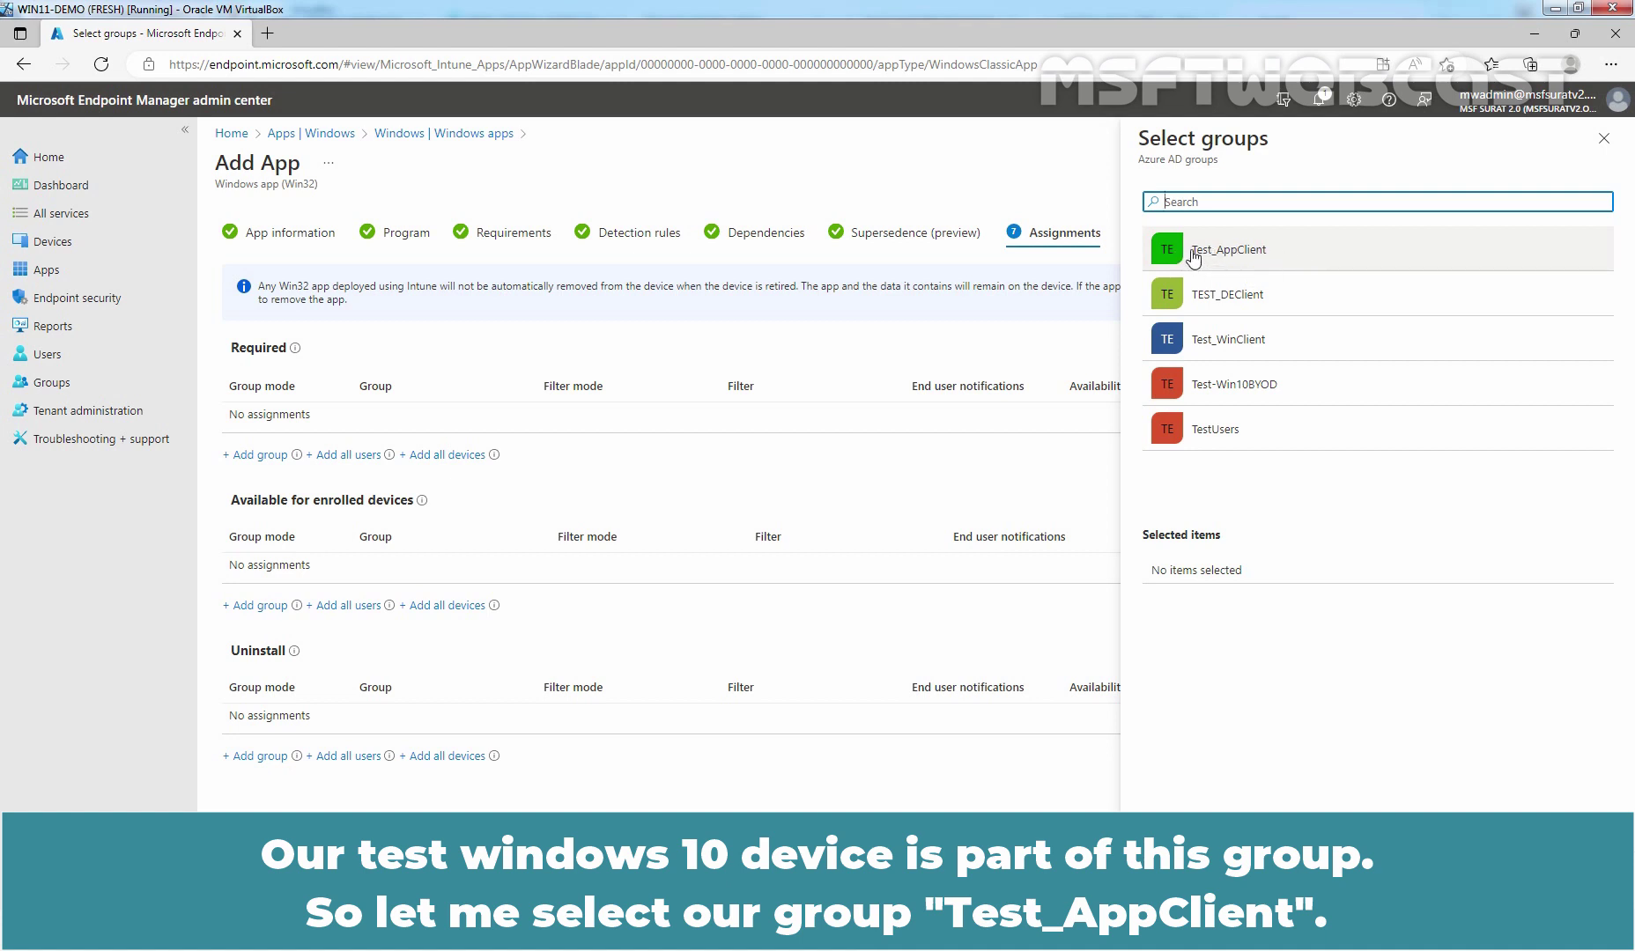
pyautogui.click(1236, 253)
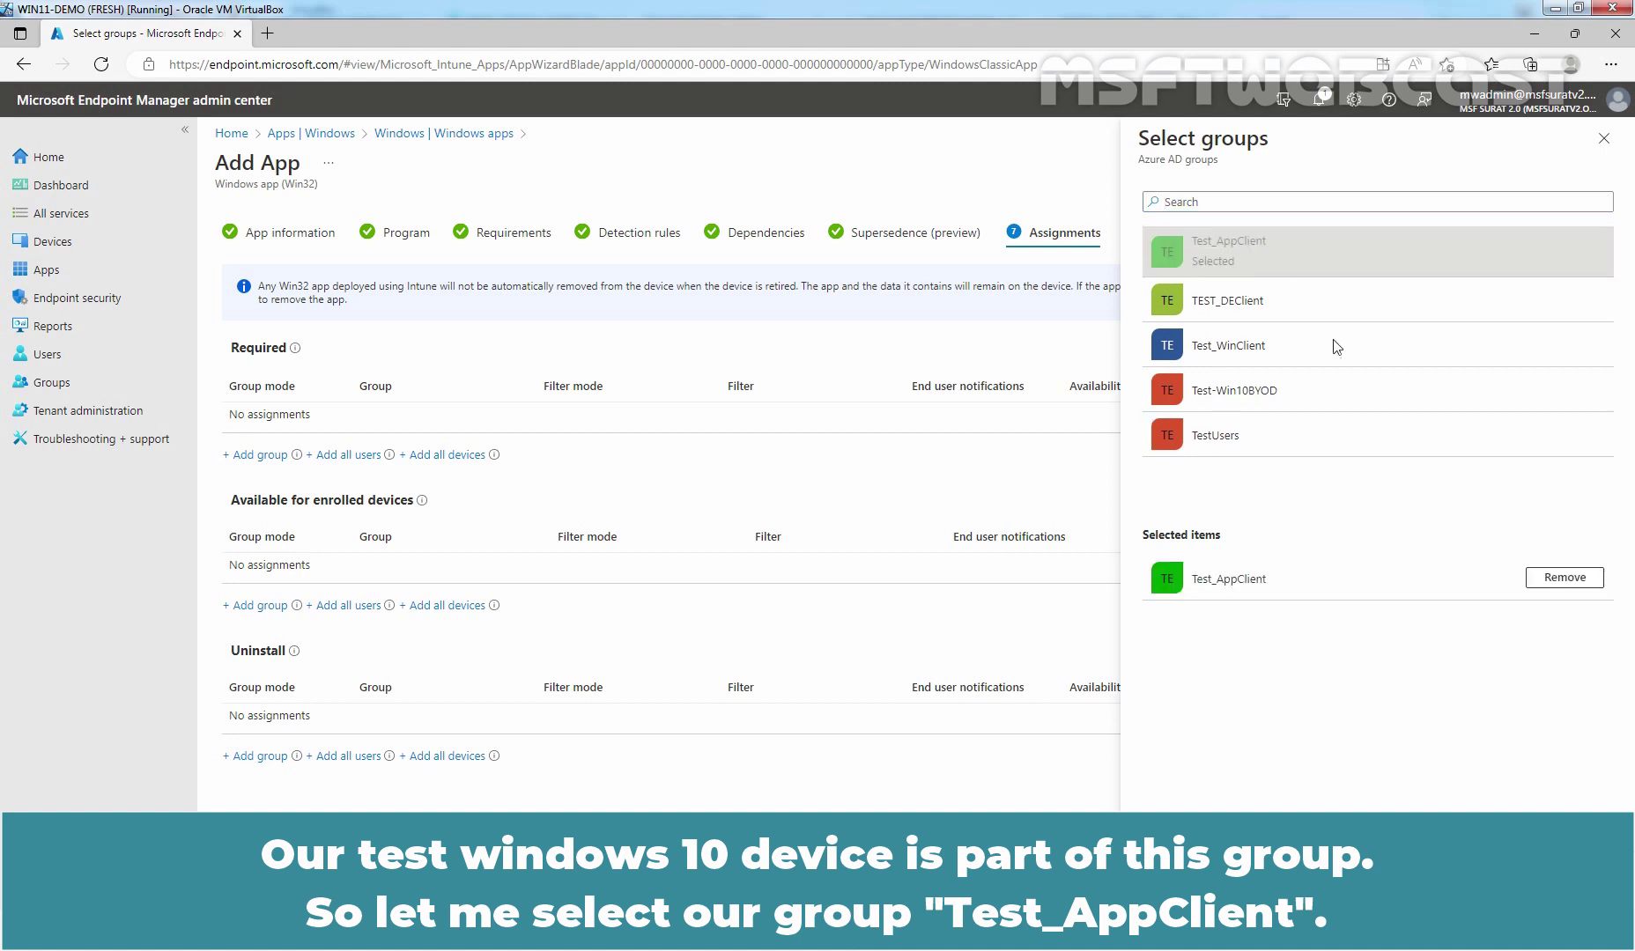
pyautogui.click(1176, 887)
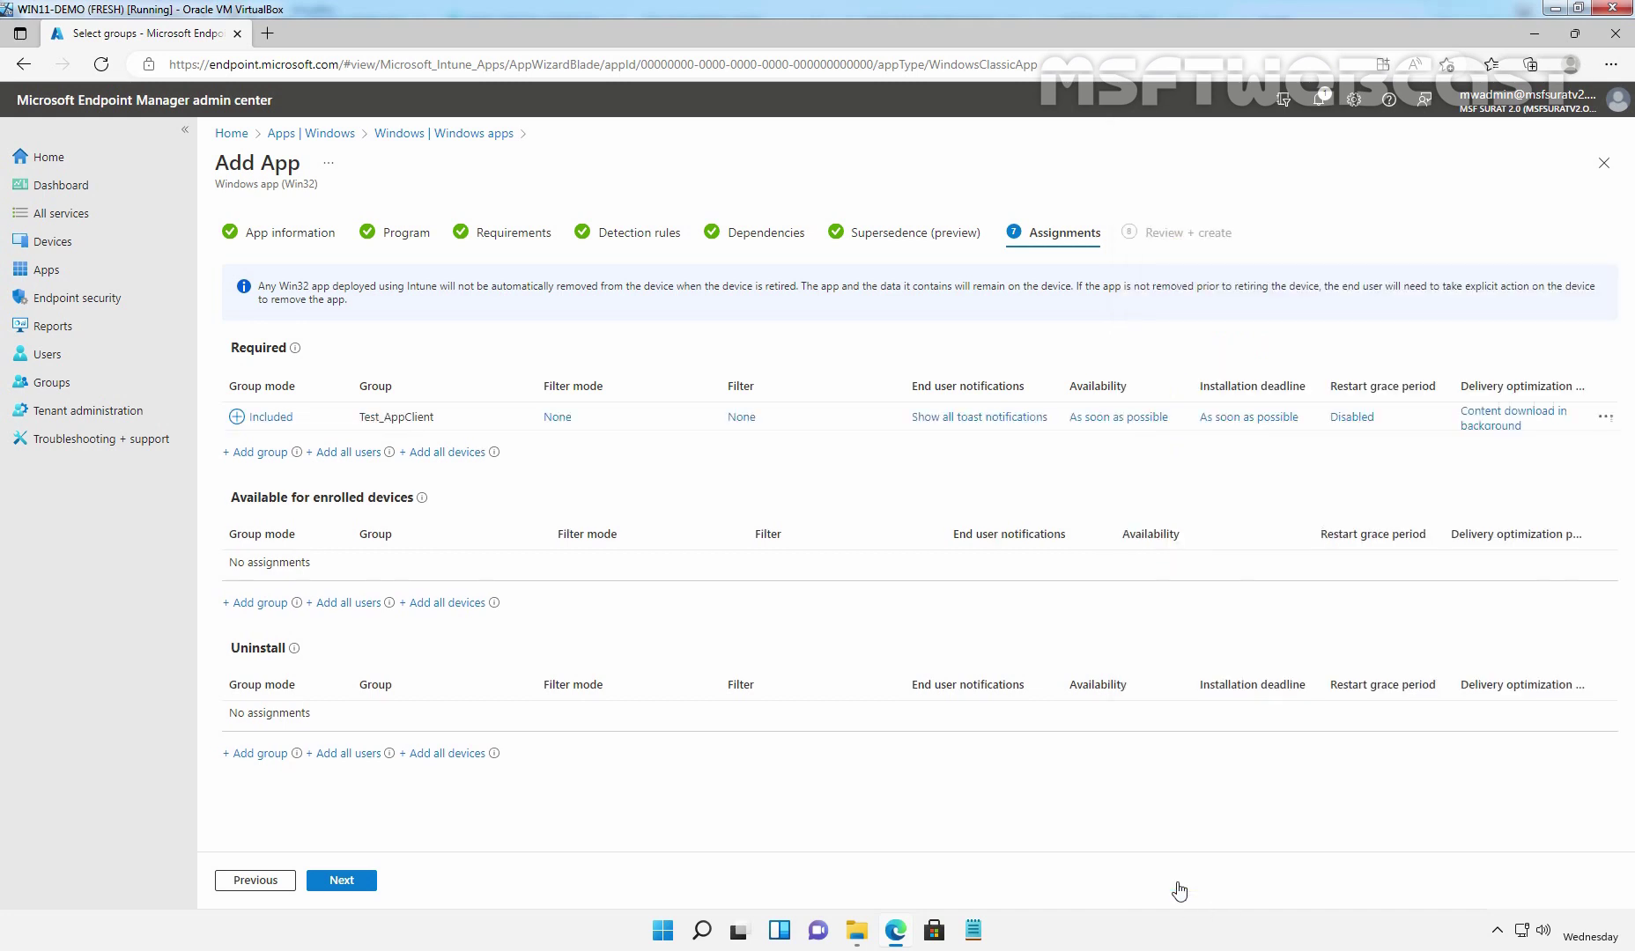
pyautogui.click(342, 881)
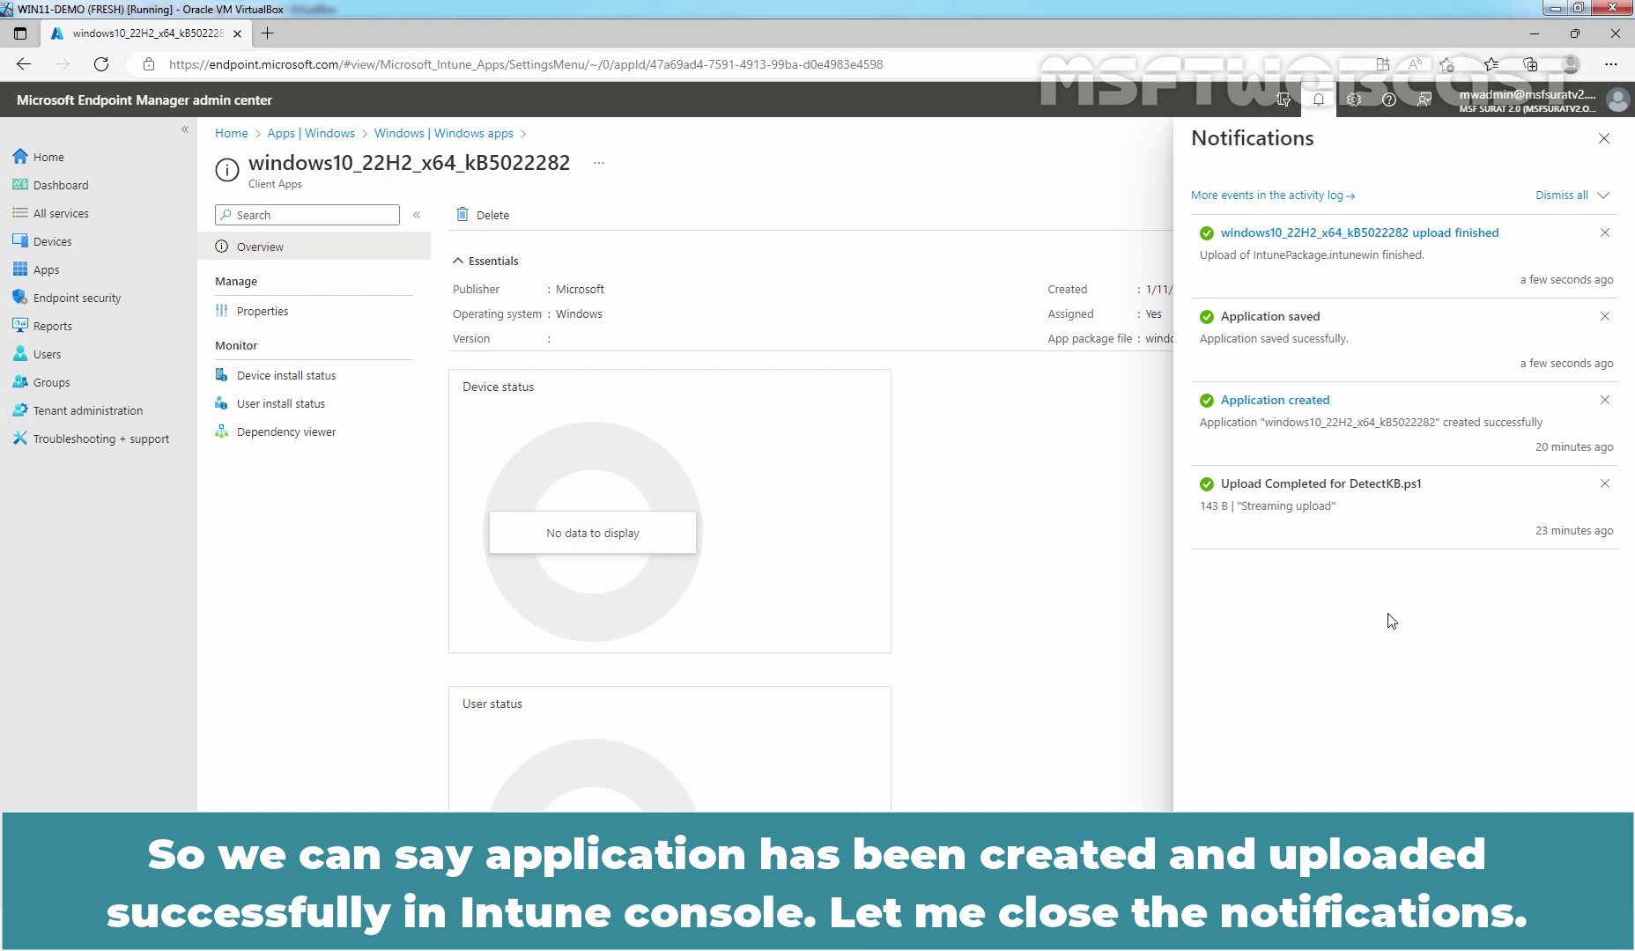
# Close the Notifications pane and go back to the Windows | Windows apps list.
pyautogui.click(1603, 138)
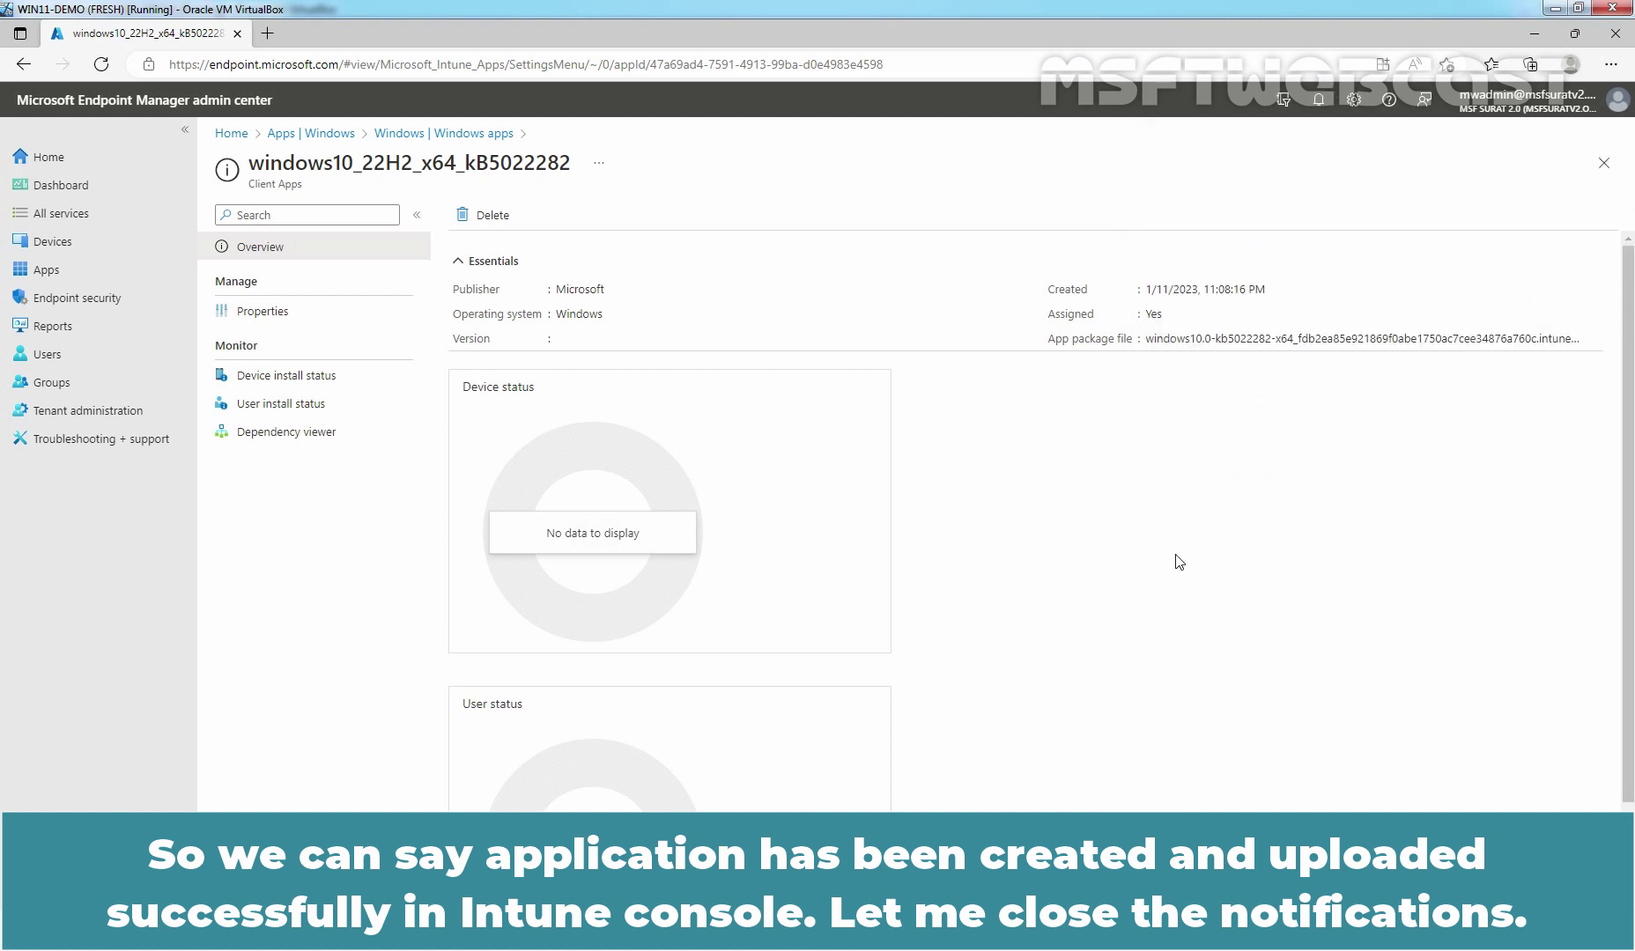
pyautogui.click(431, 139)
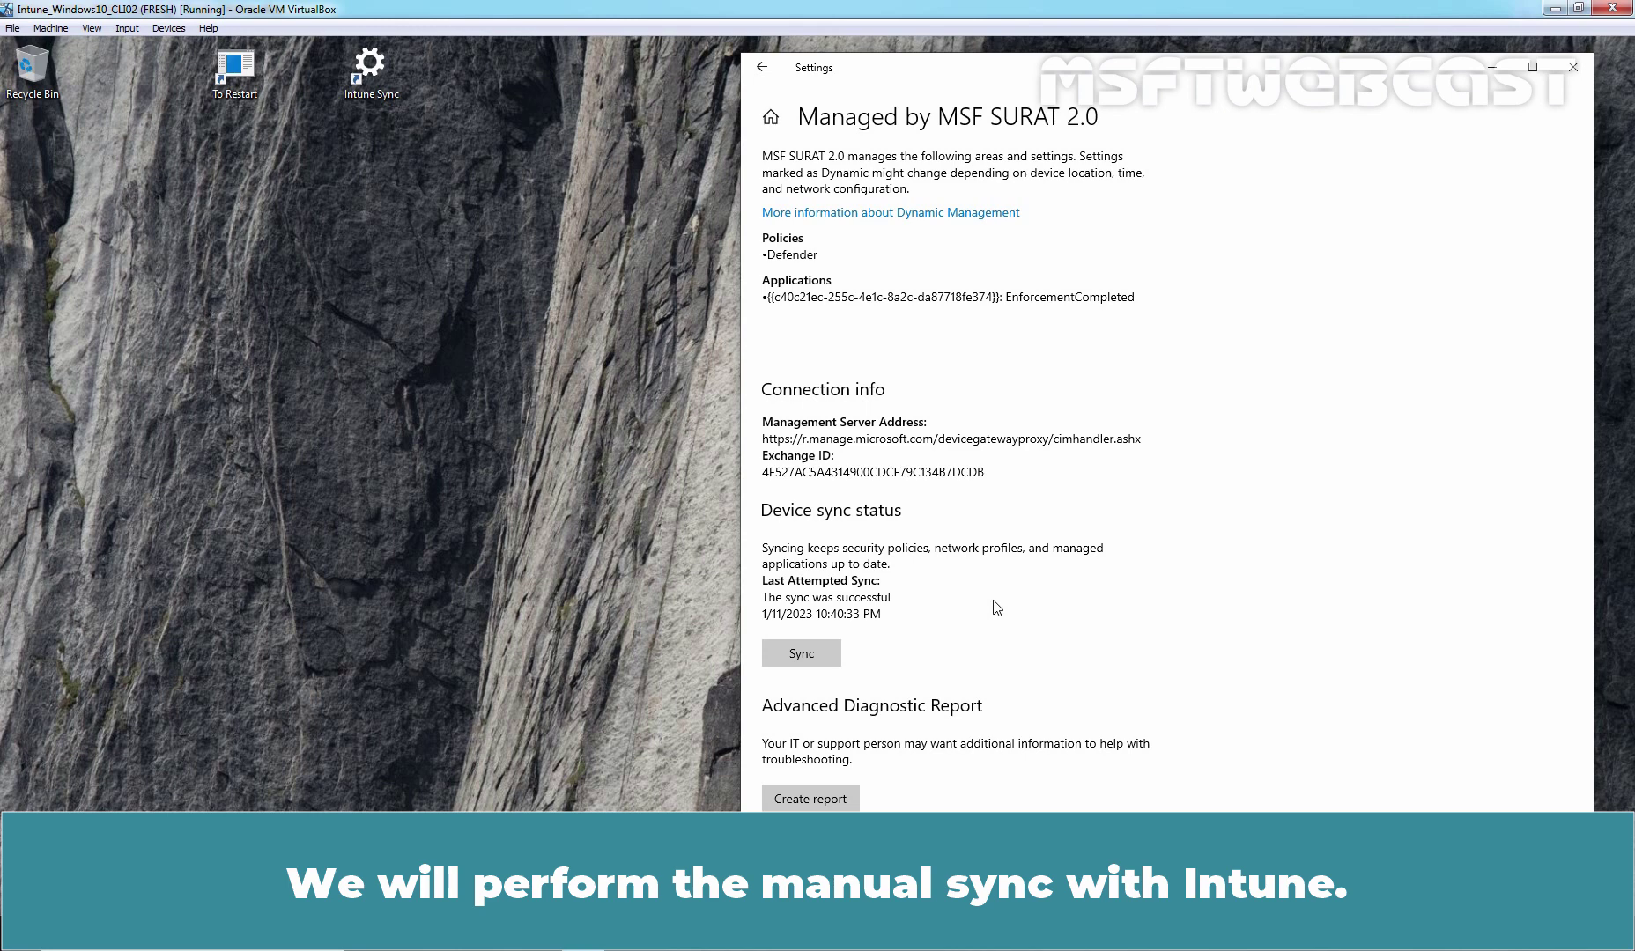
# Sync the device with Intune, restart, sign back in with the PIN, and reopen Access work or school.
pyautogui.click(801, 653)
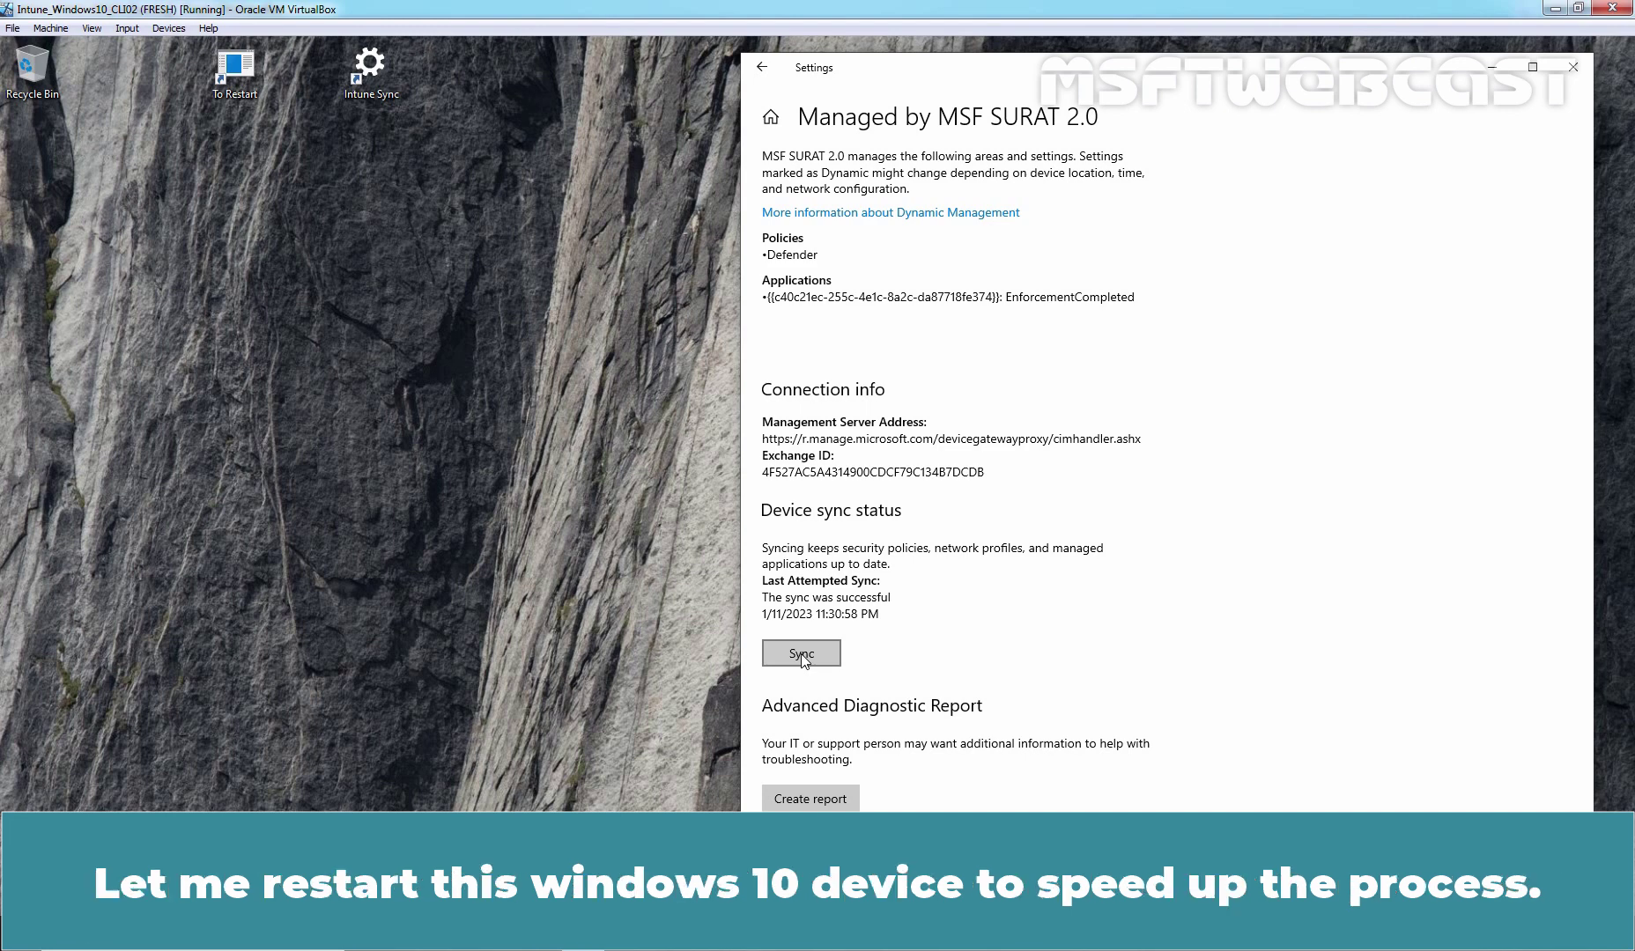
pyautogui.click(1573, 66)
pyautogui.doubleClick(235, 66)
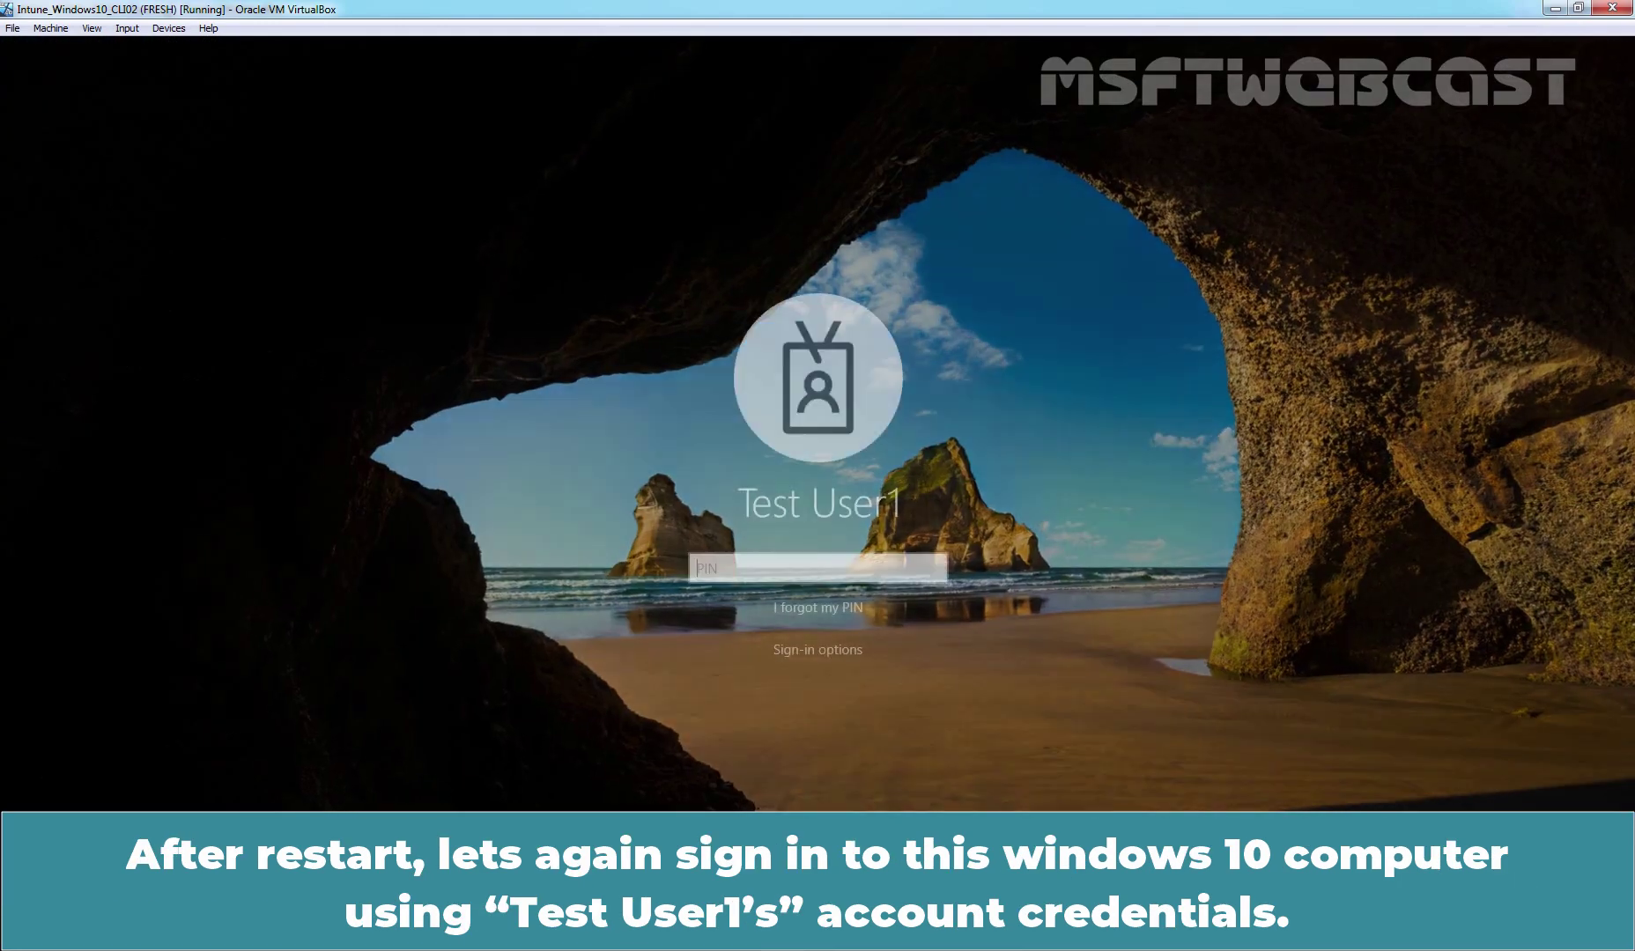
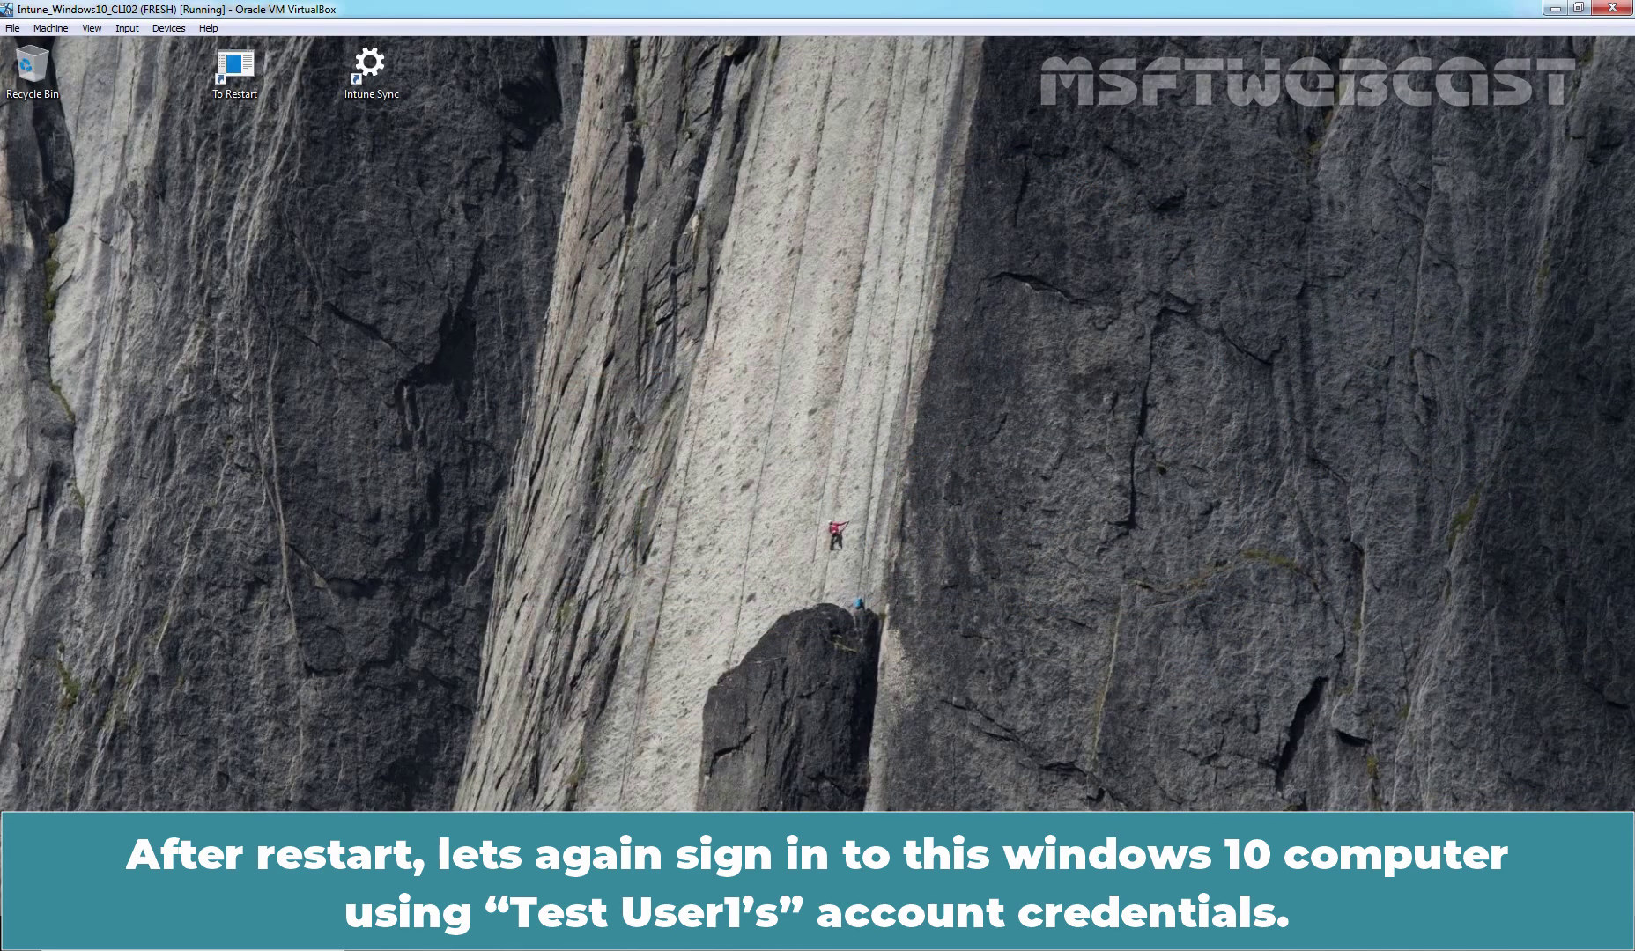
pyautogui.doubleClick(378, 67)
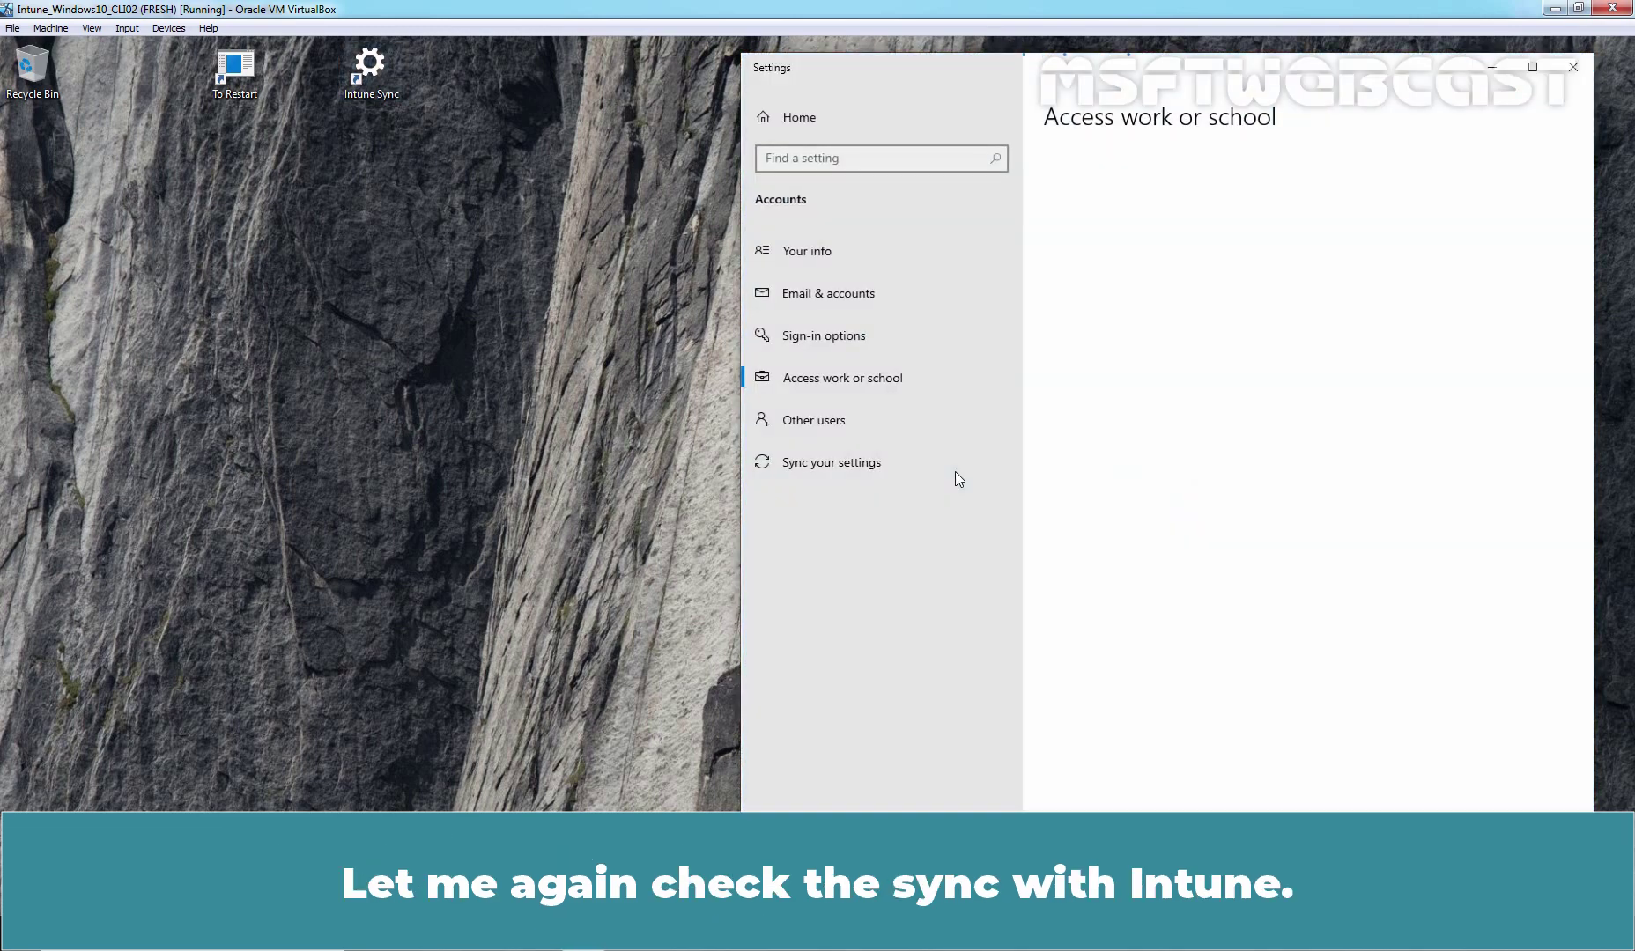
# Sync the device's Azure AD work account with Intune again from its Info page.
pyautogui.click(1249, 326)
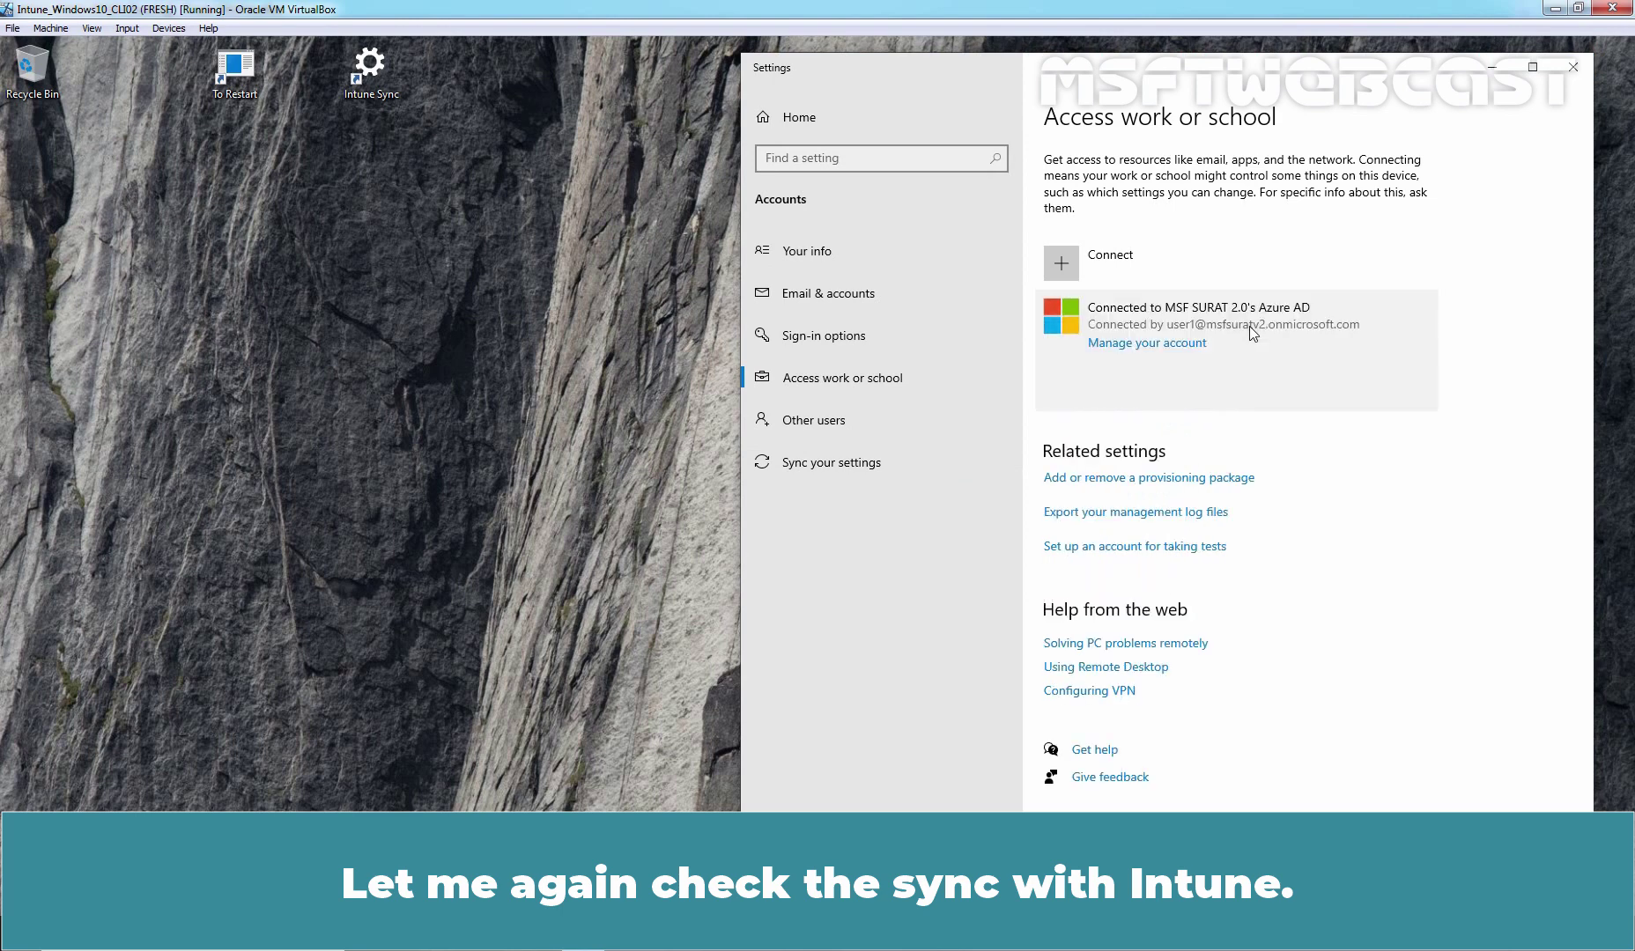
pyautogui.click(1288, 389)
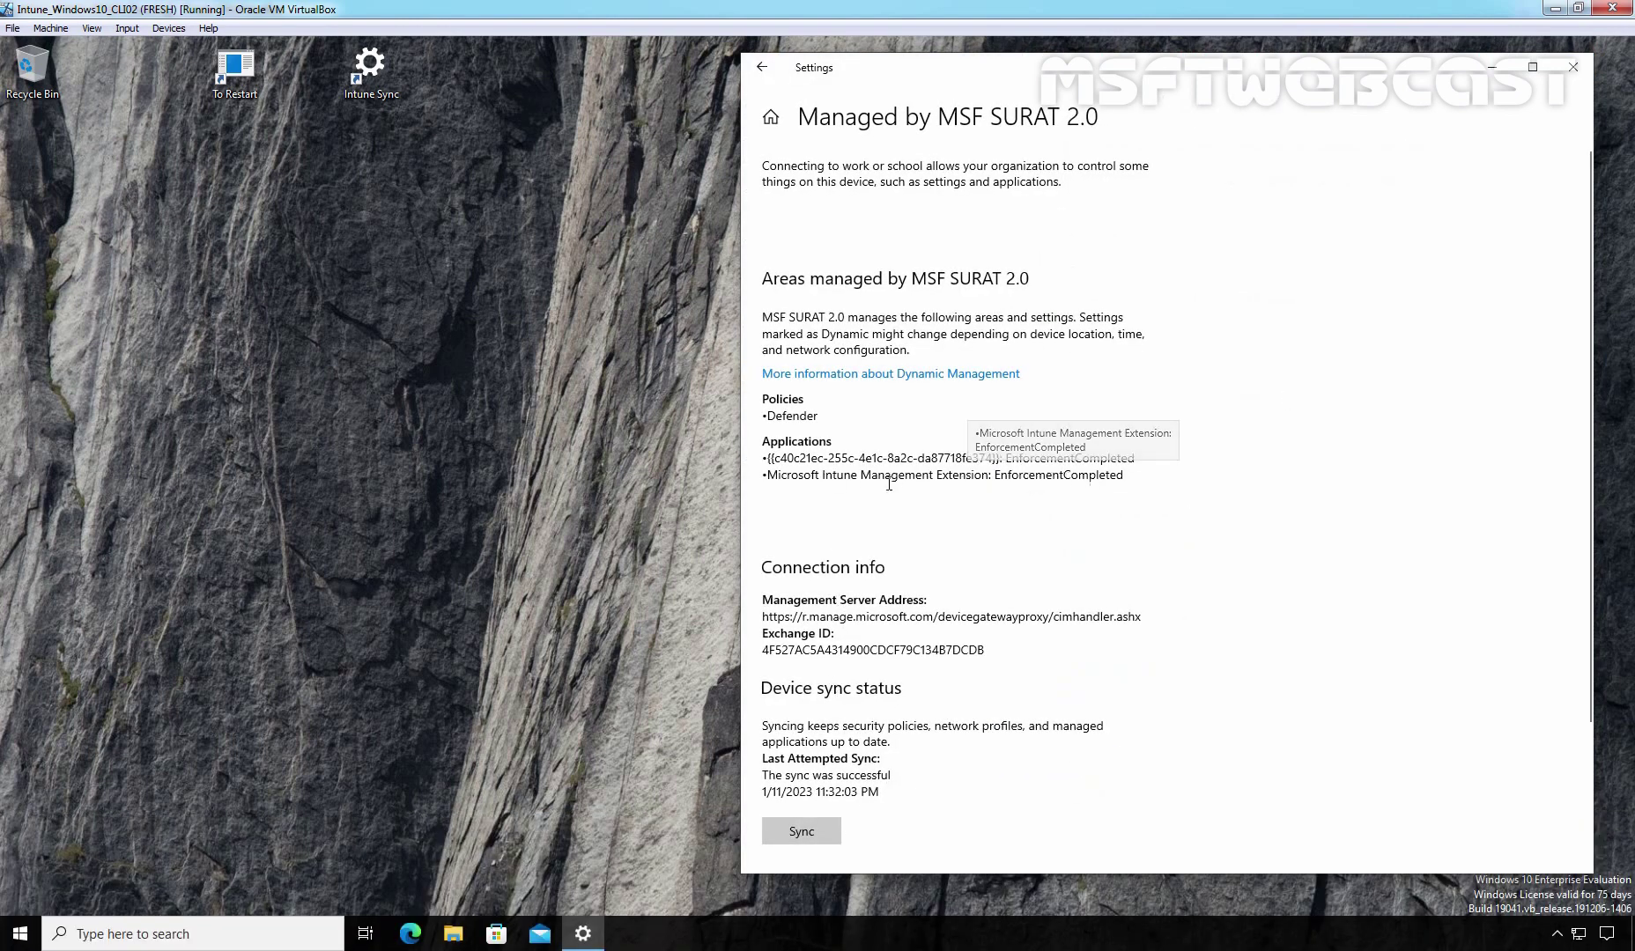
pyautogui.scroll(-2, 898, 458)
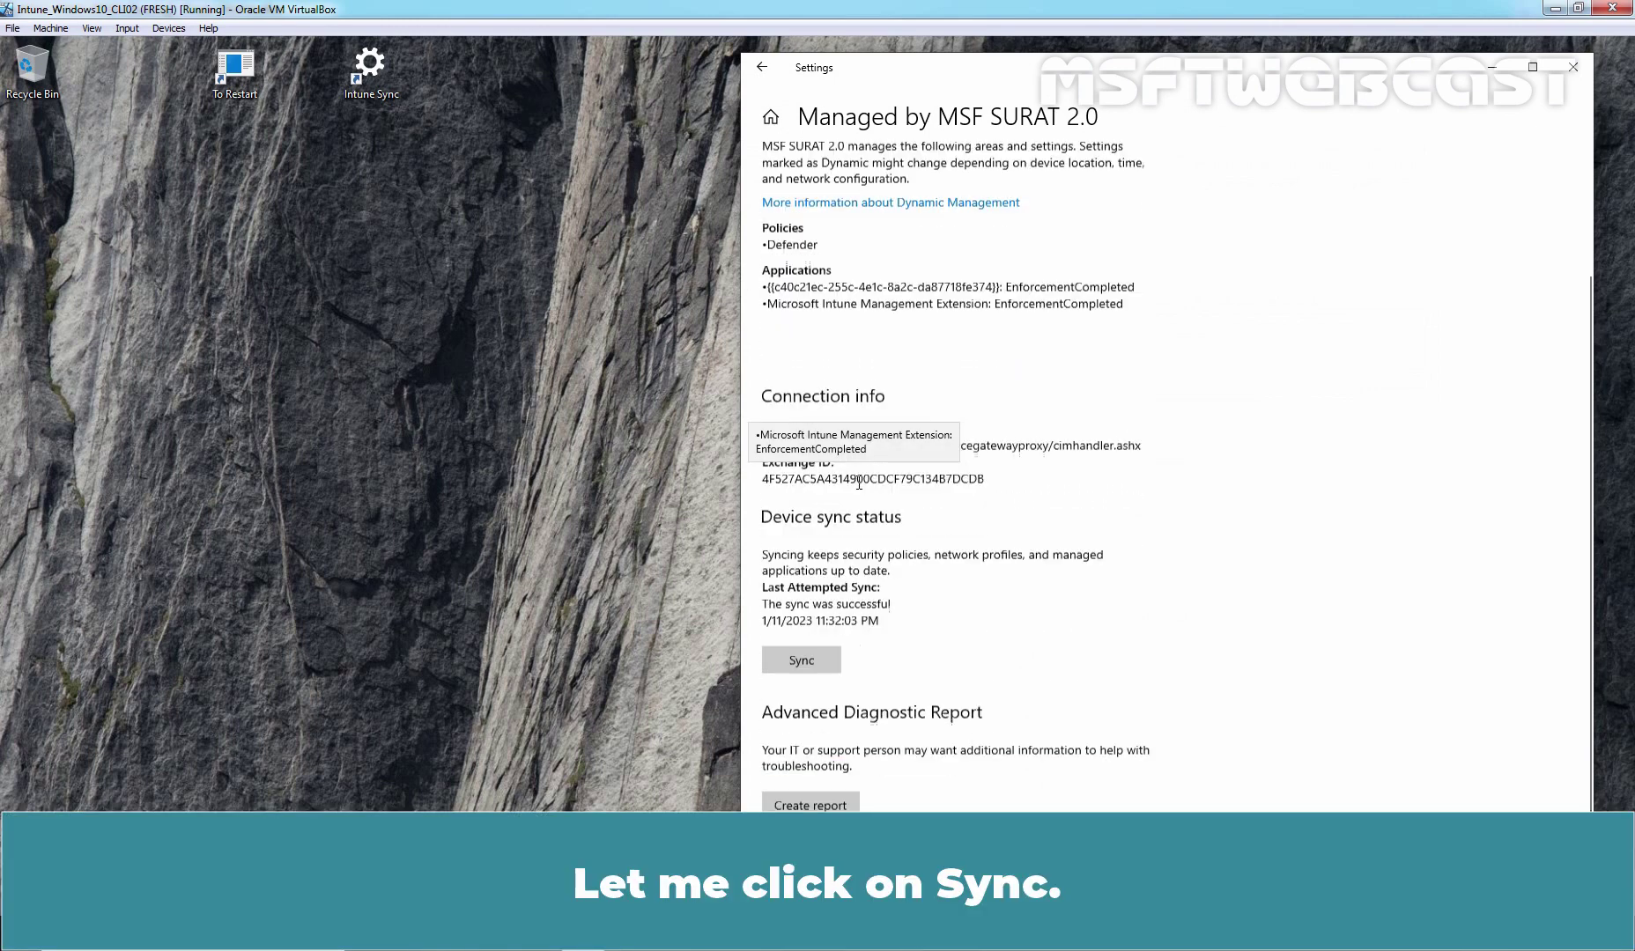
pyautogui.click(802, 654)
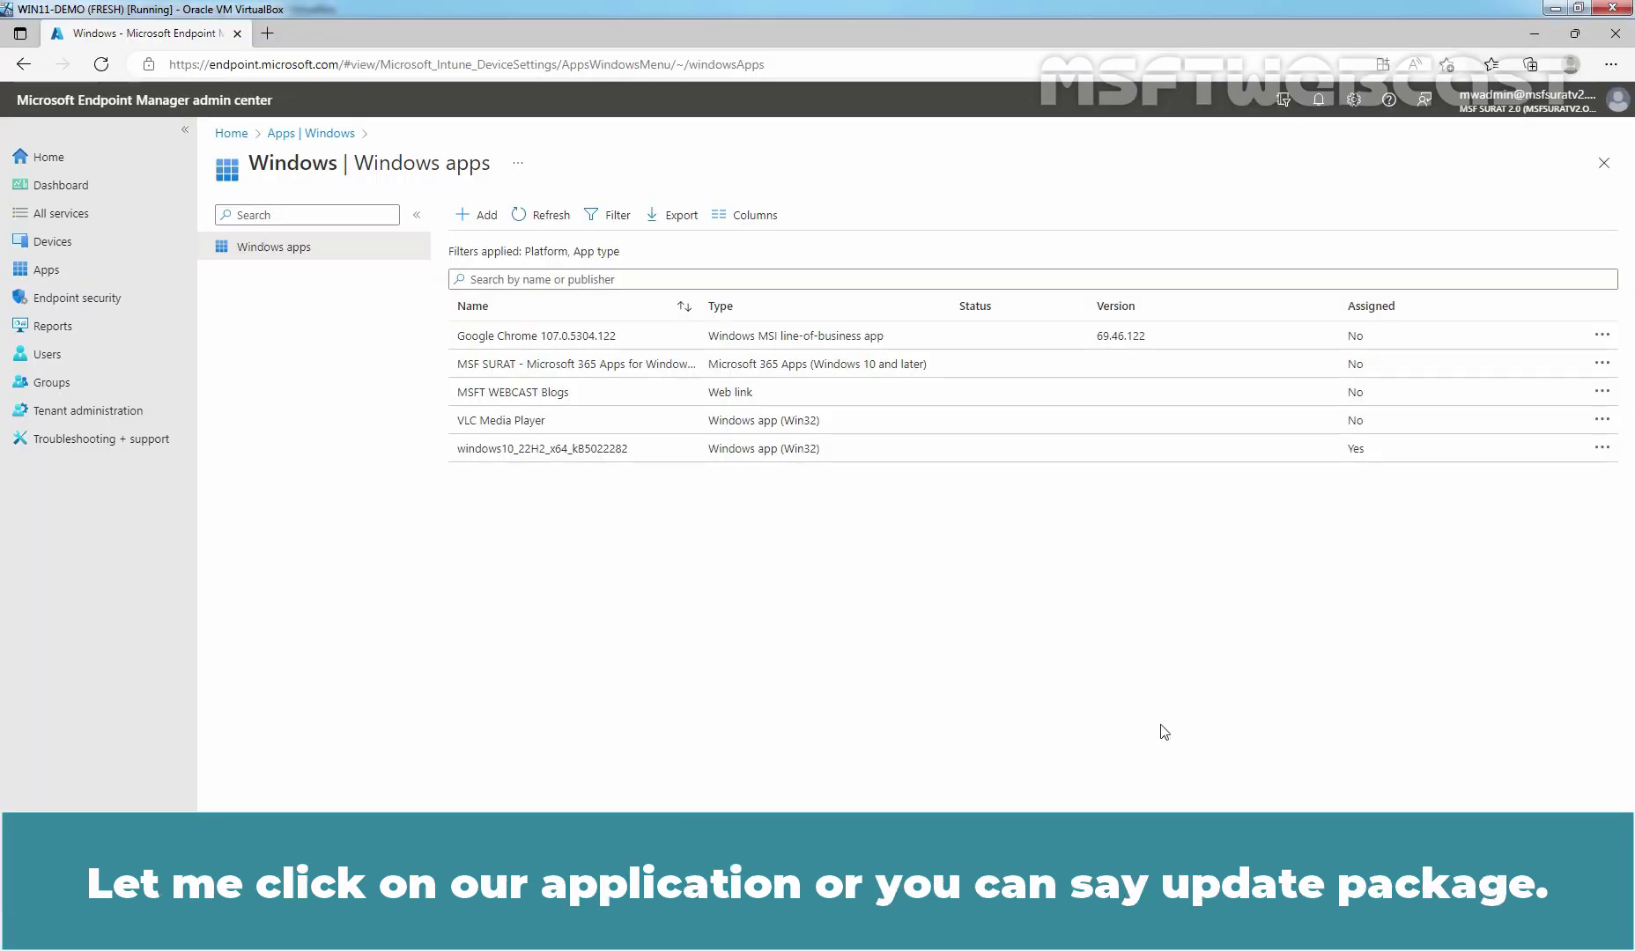
# Open windows10_22H2_x64_kB5022282 and view its Device install status under Monitor.
pyautogui.click(508, 457)
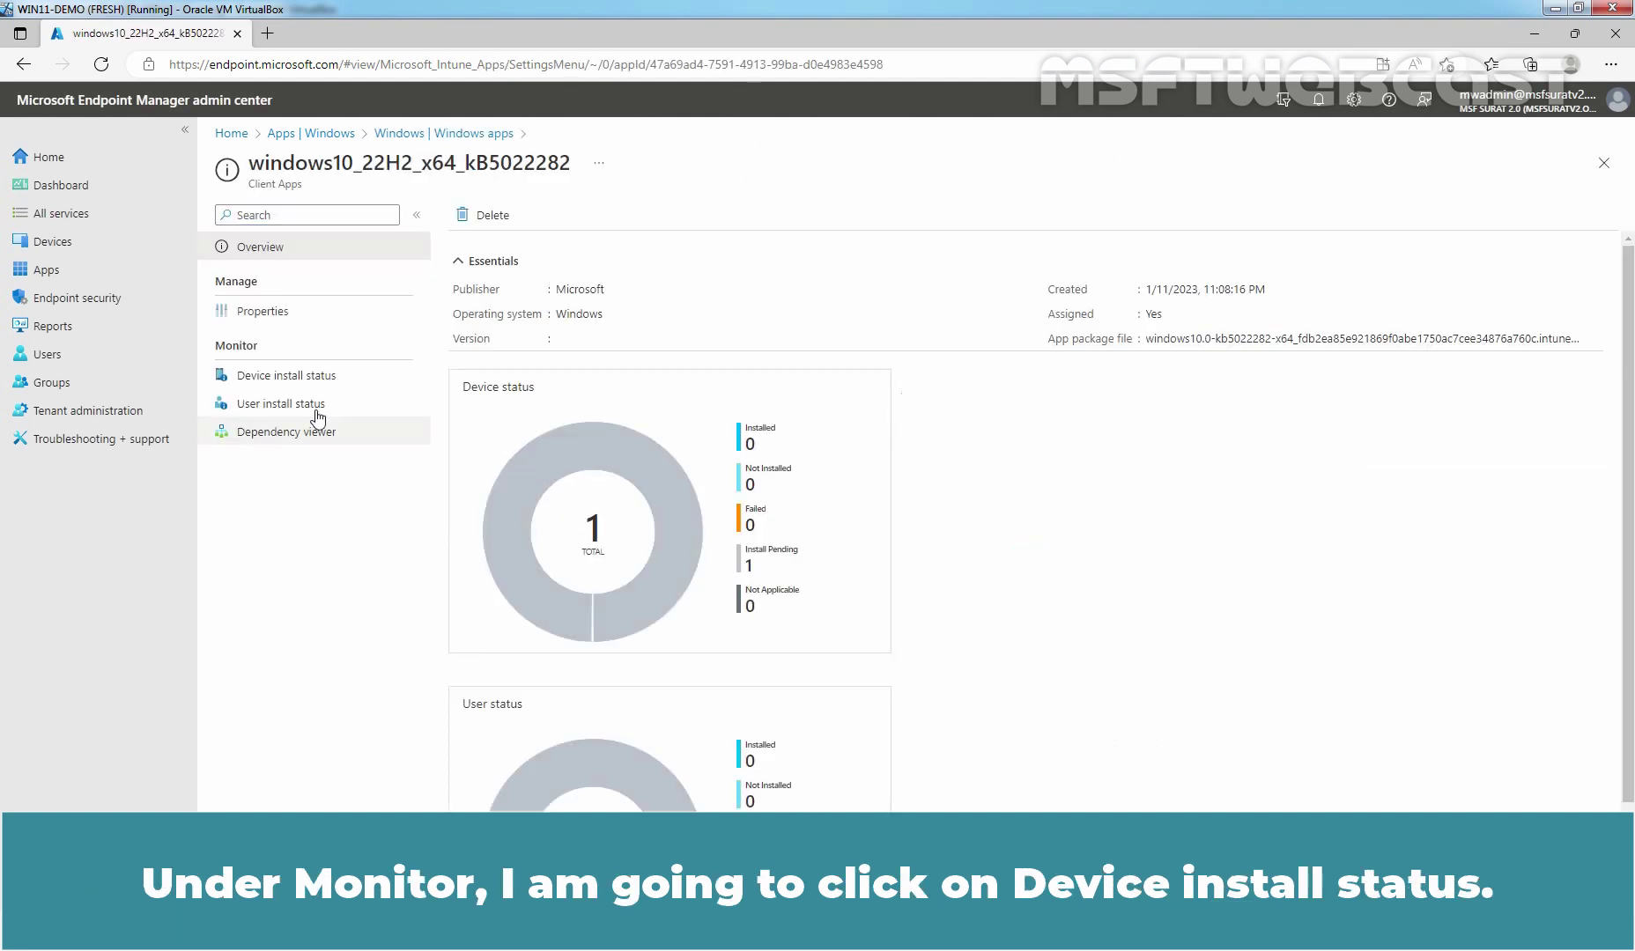
pyautogui.click(300, 382)
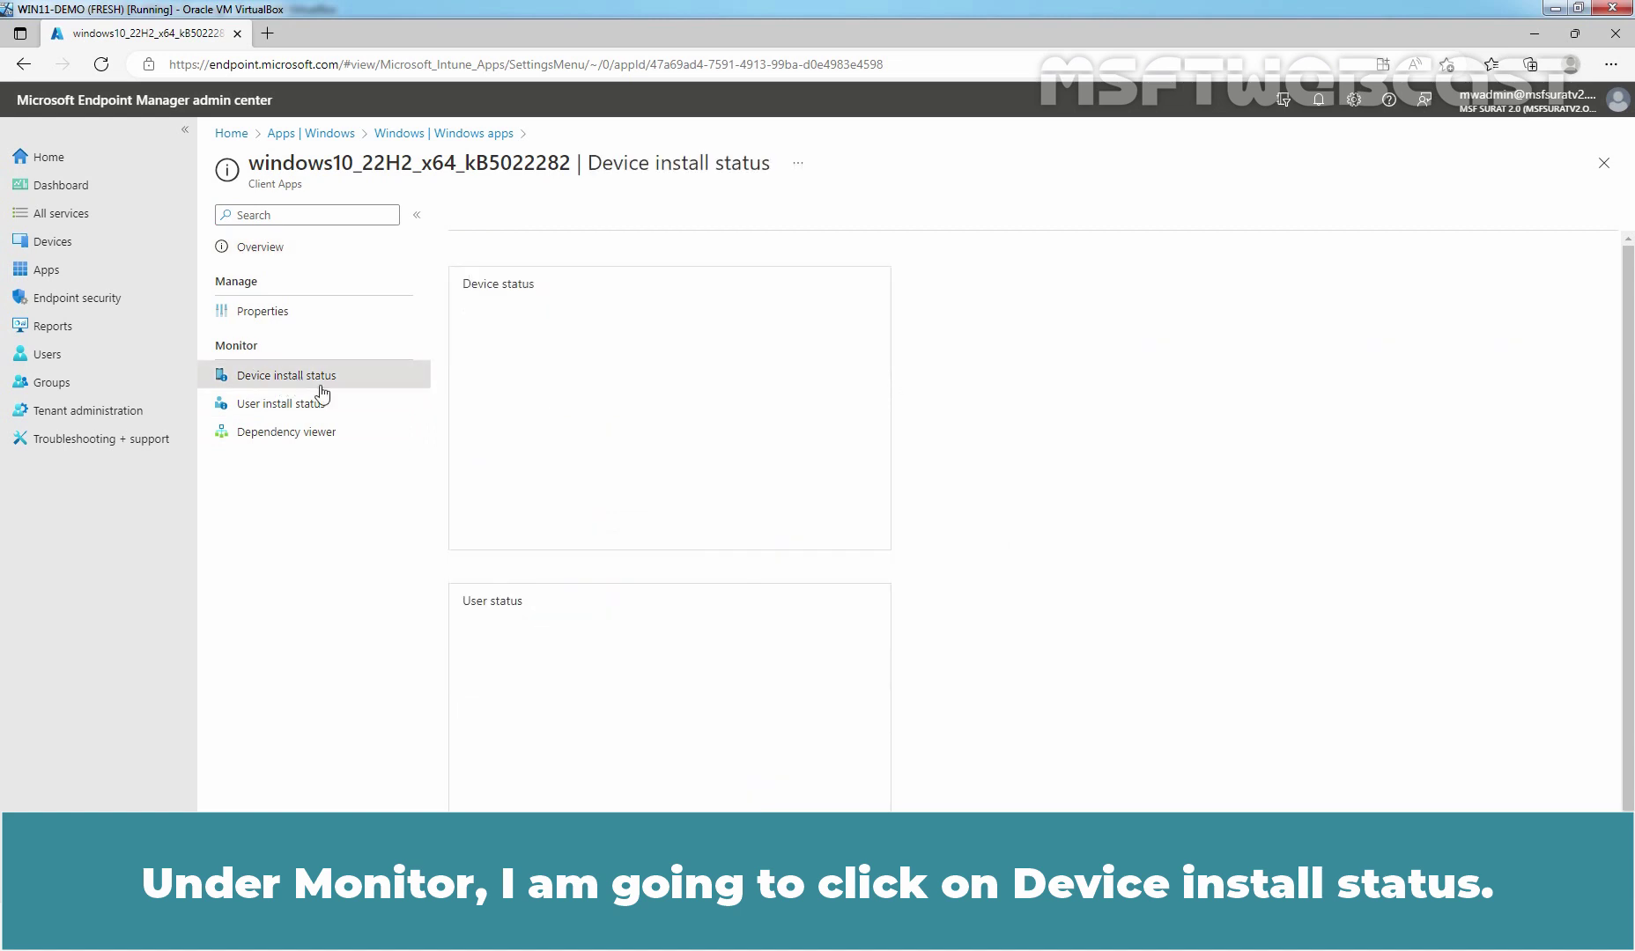
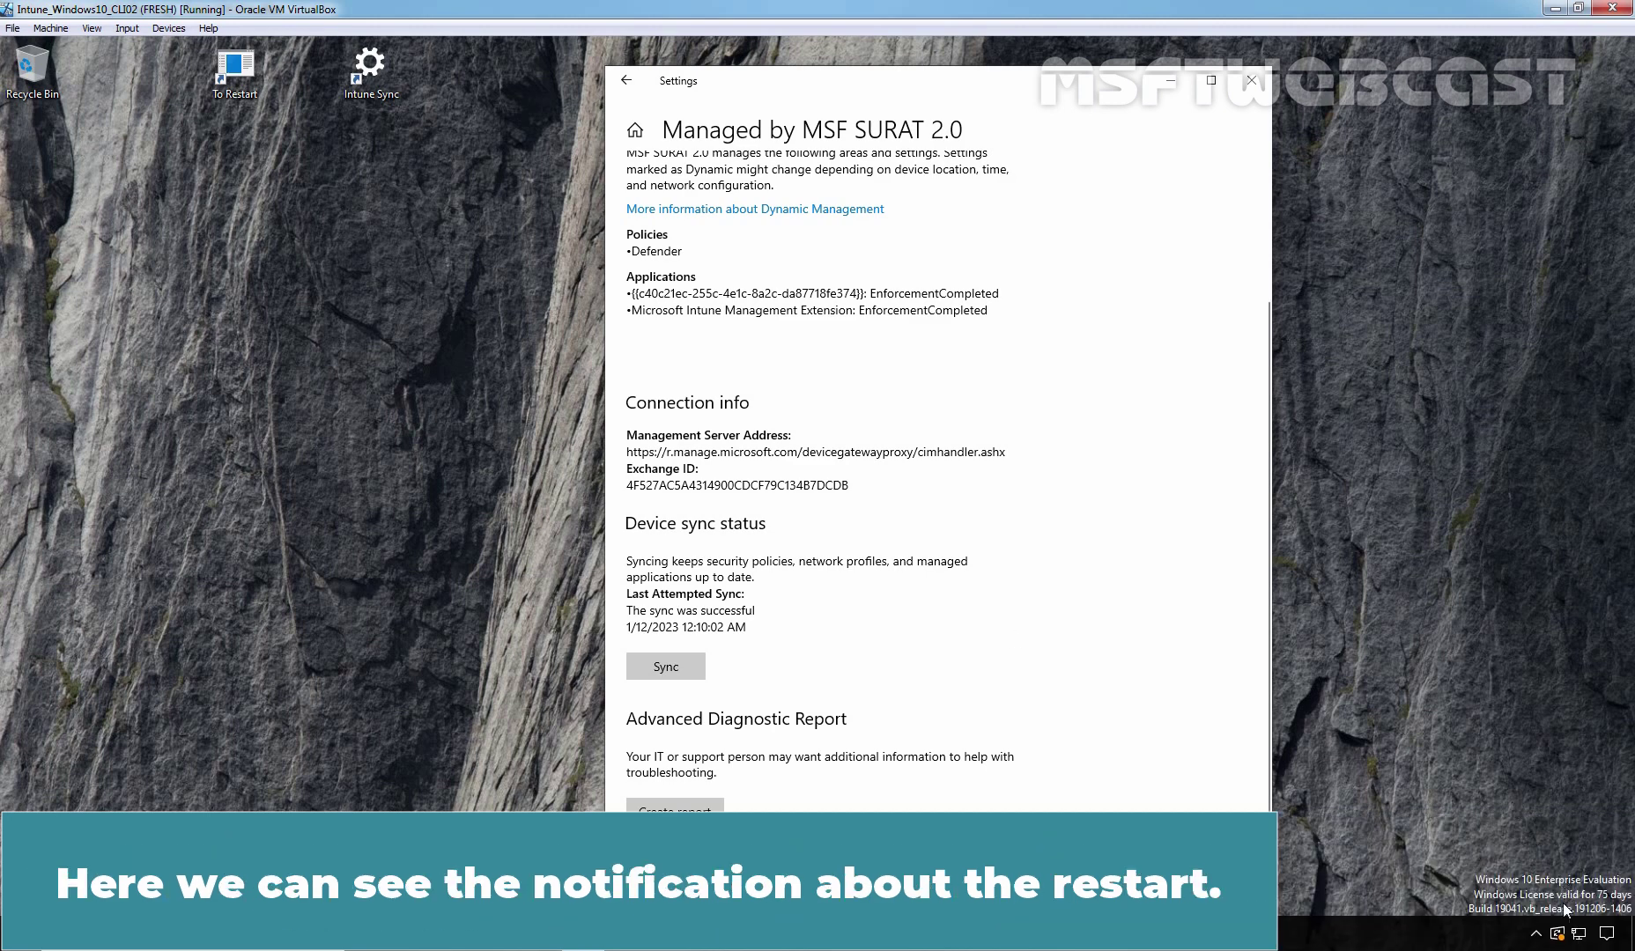
# Close Settings, restart via the To Restart desktop shortcut, and sign back in with the PIN.
pyautogui.moveTo(1561, 941)
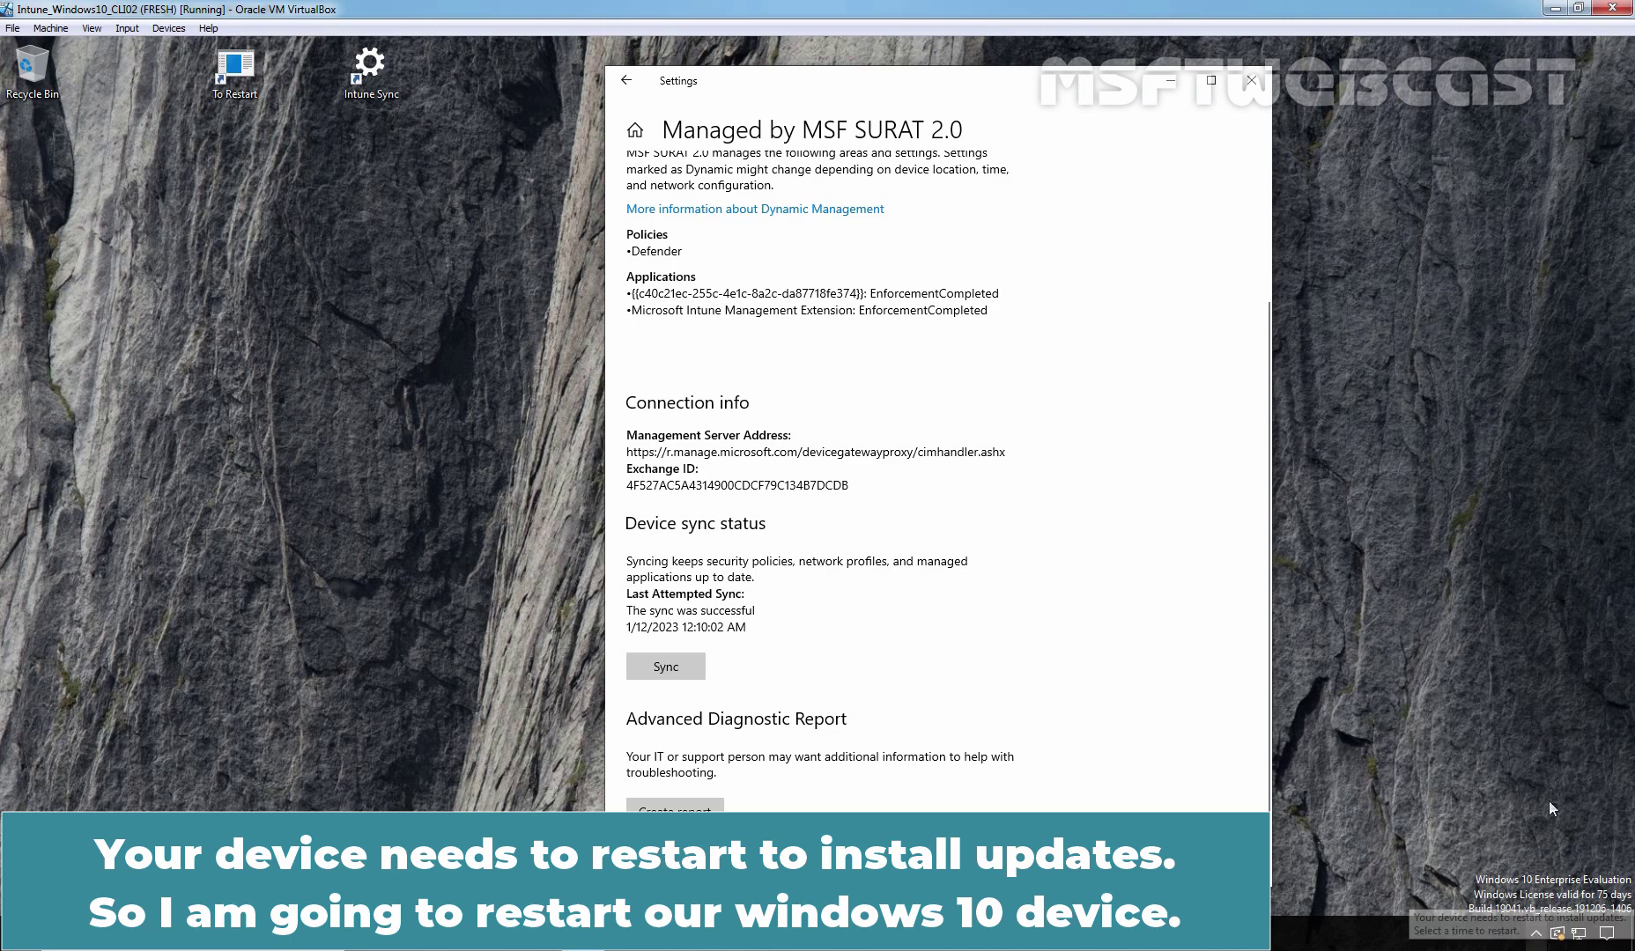
pyautogui.click(1251, 80)
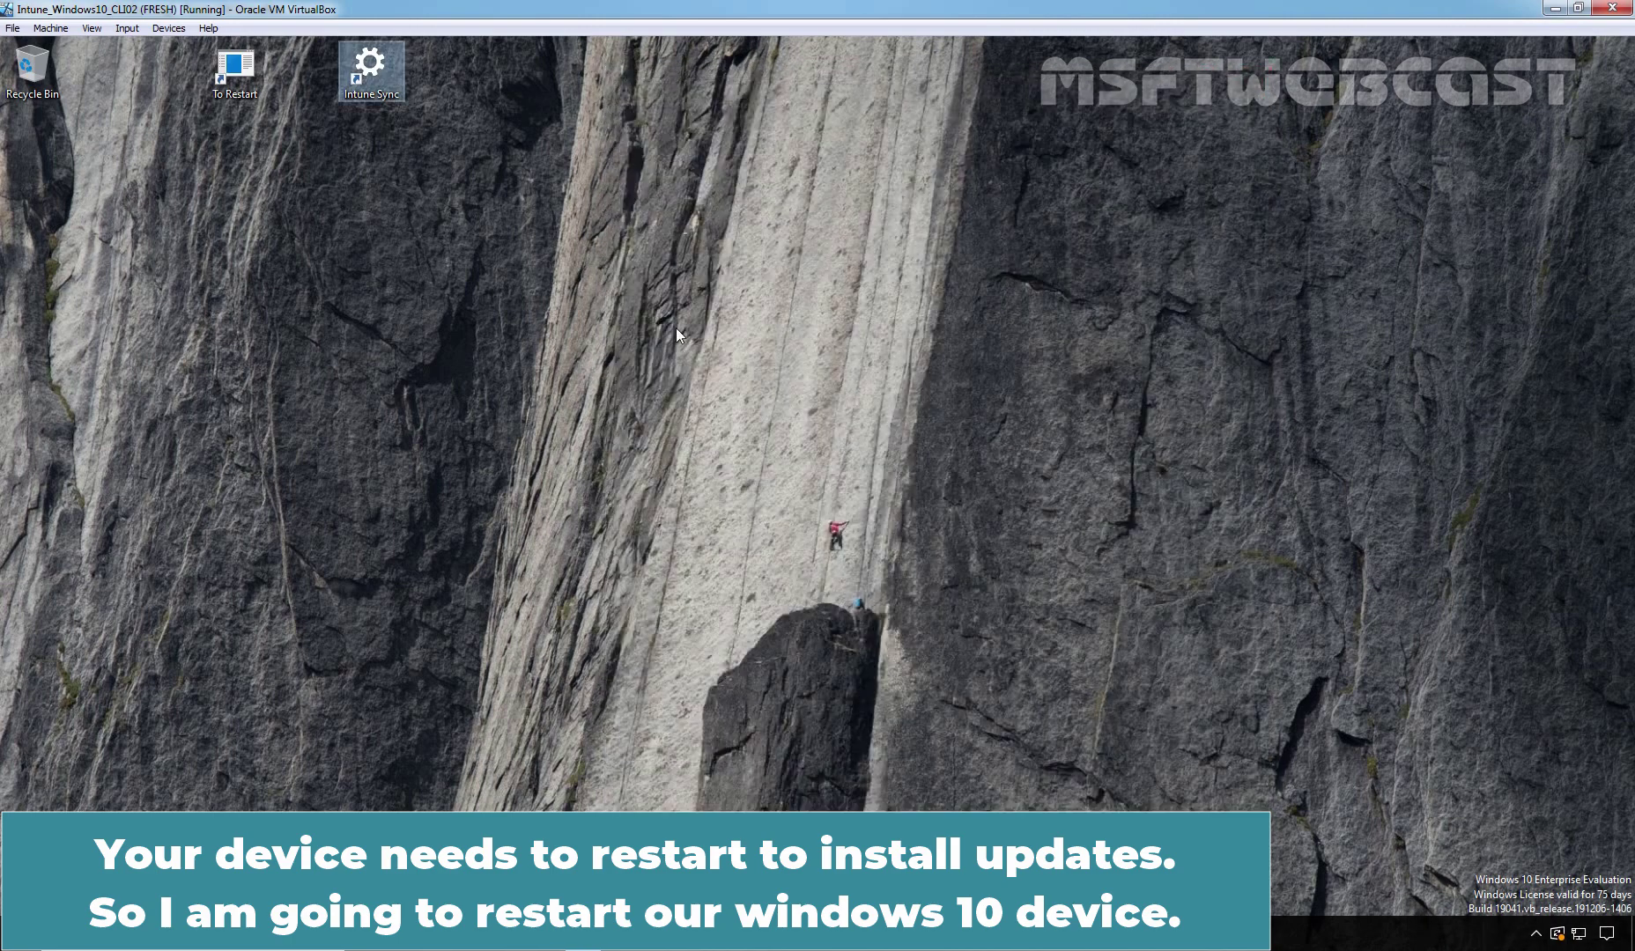
pyautogui.click(227, 77)
pyautogui.doubleClick(227, 77)
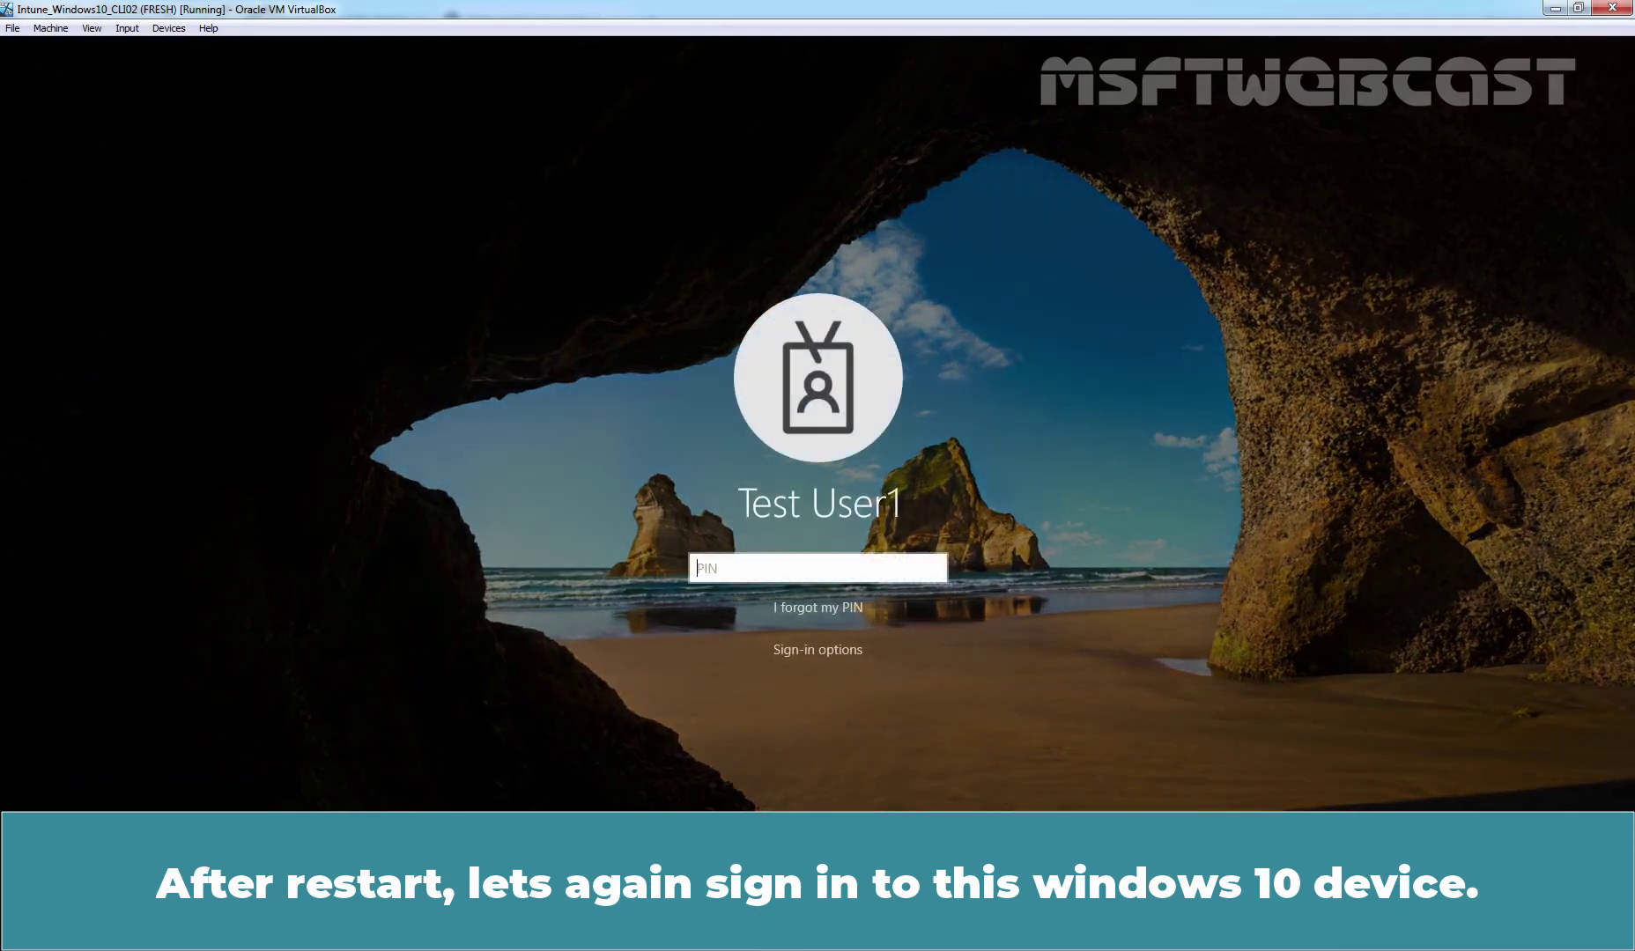
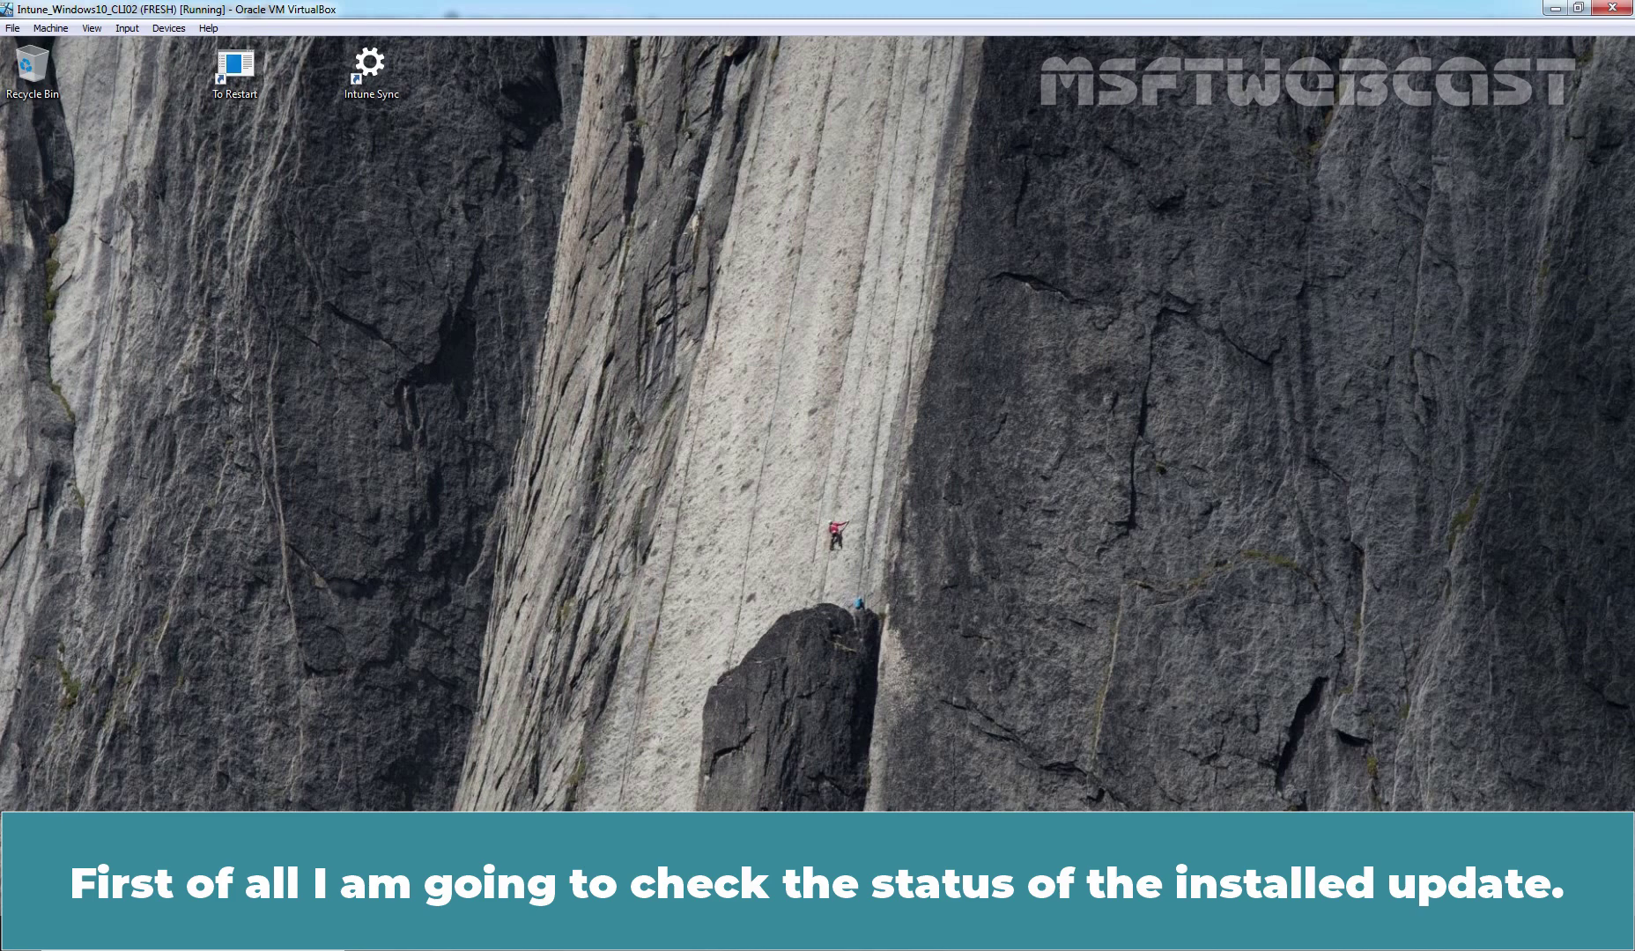
# View the update history under Update & Security, confirming KB5022282 installed on 1/12/2023.
pyautogui.click(19, 936)
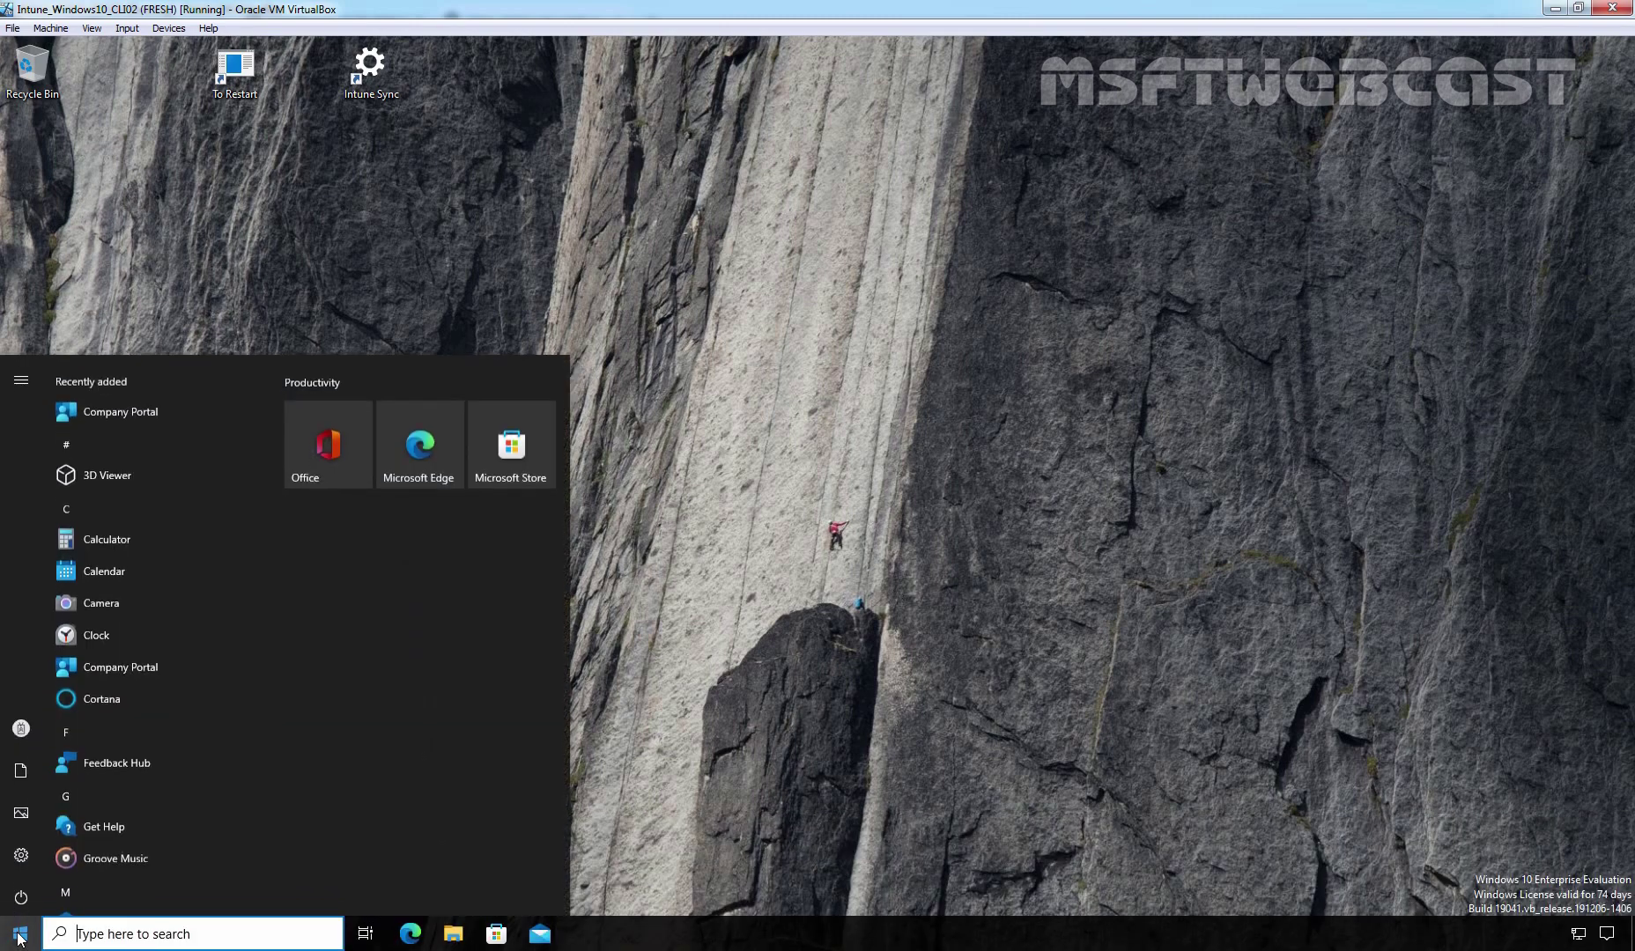
pyautogui.click(22, 858)
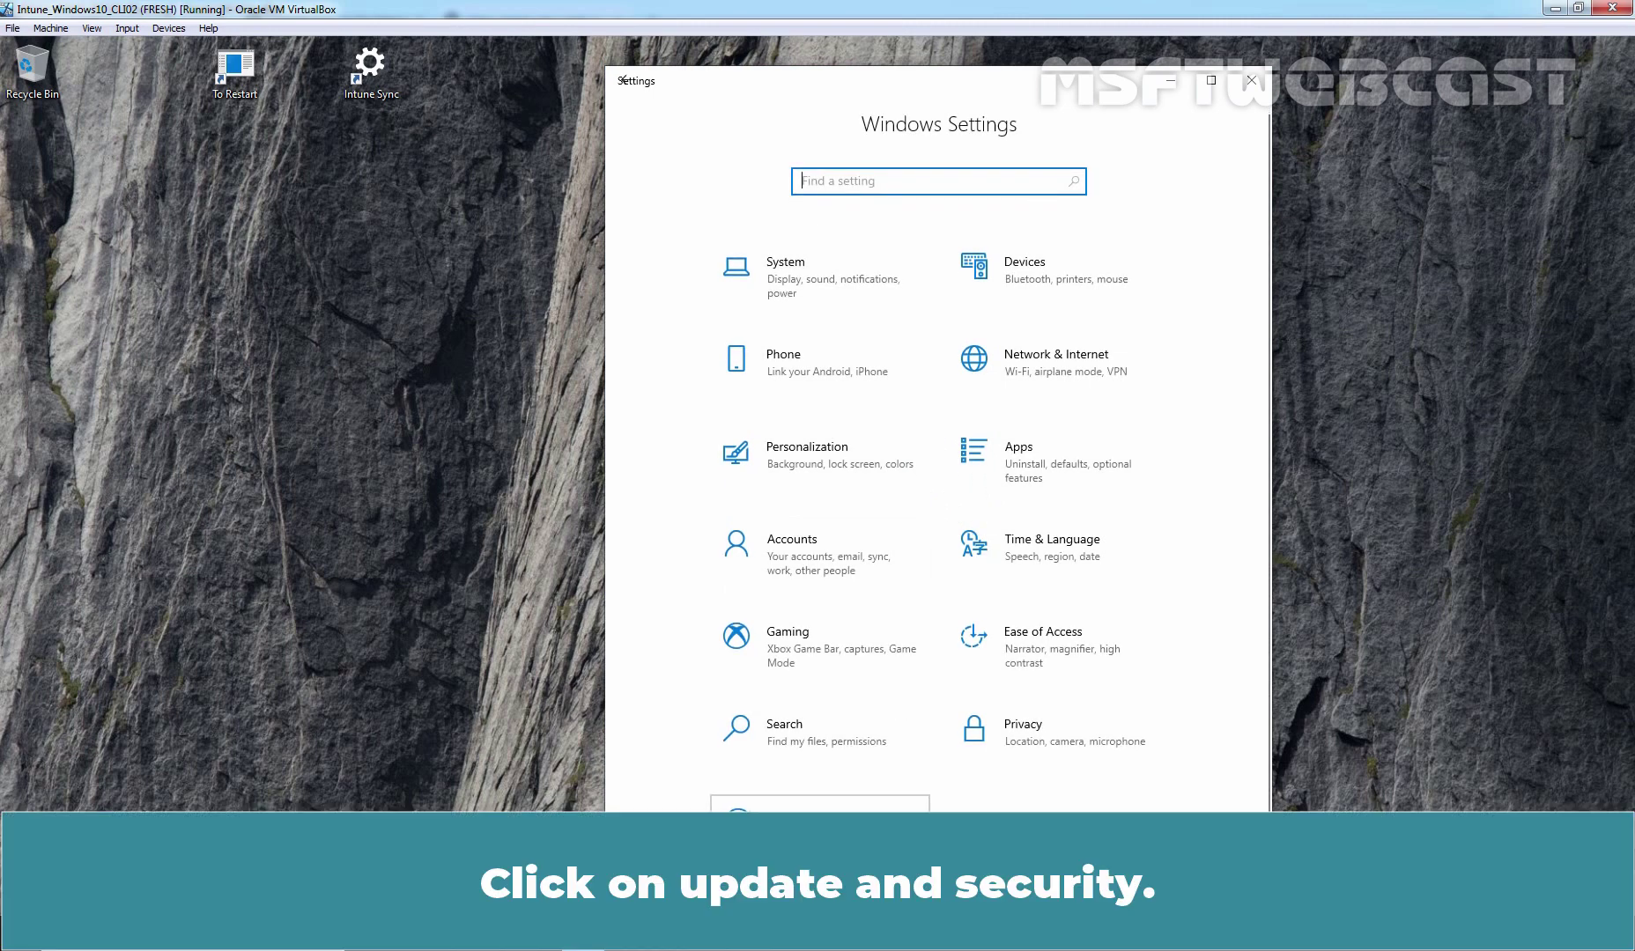
pyautogui.click(819, 828)
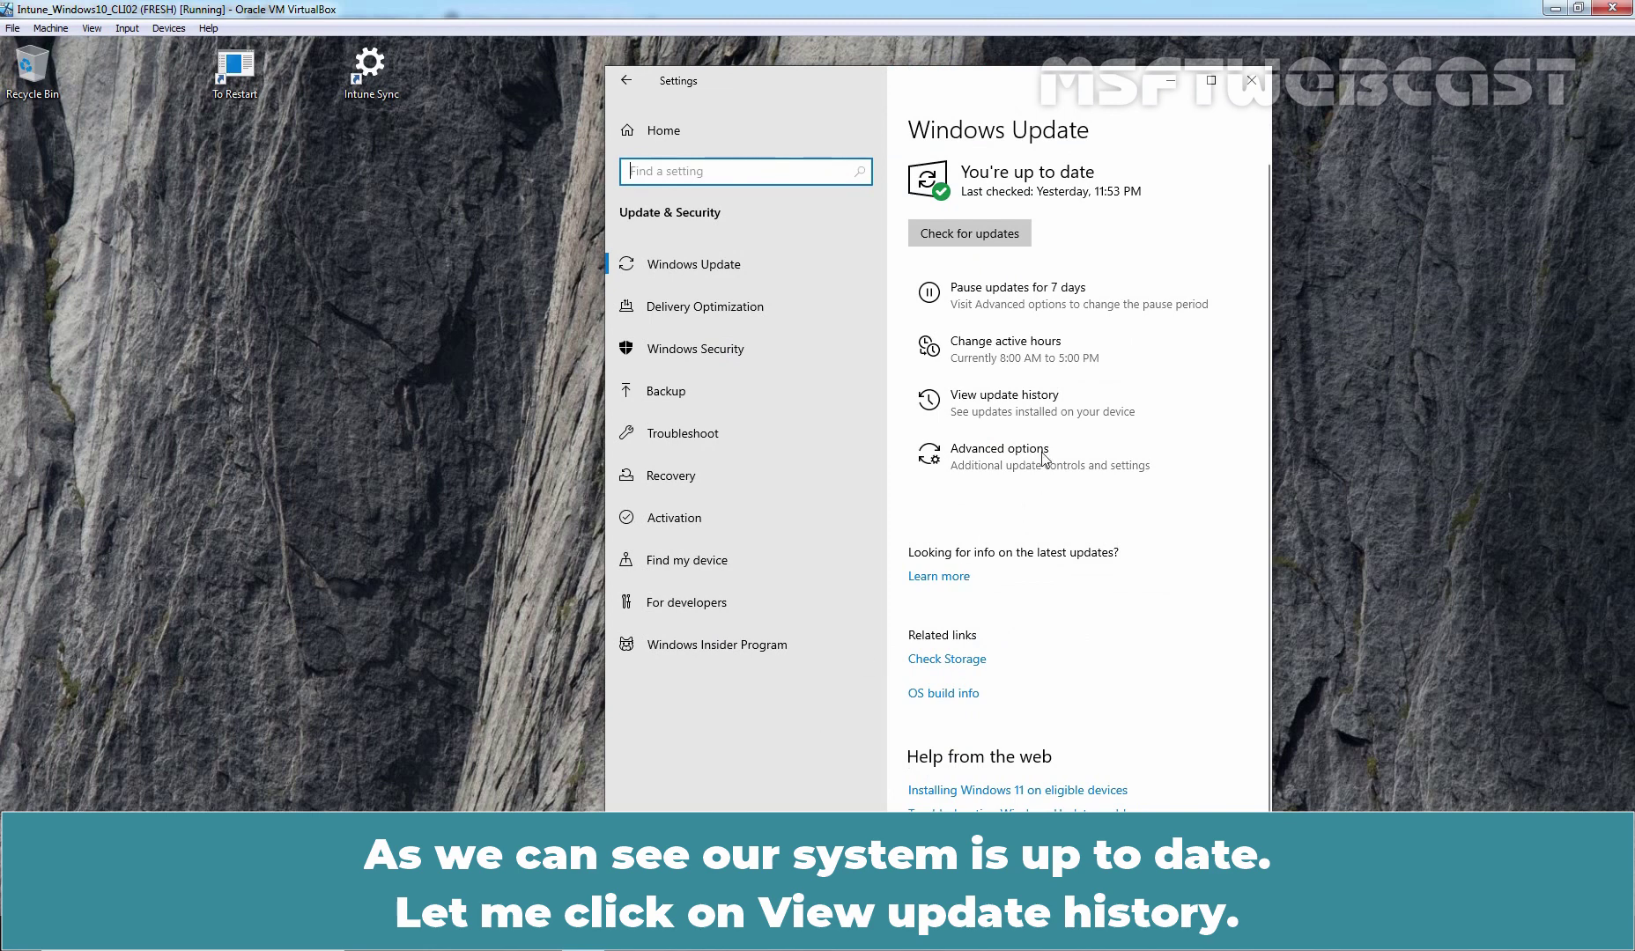
pyautogui.click(1011, 402)
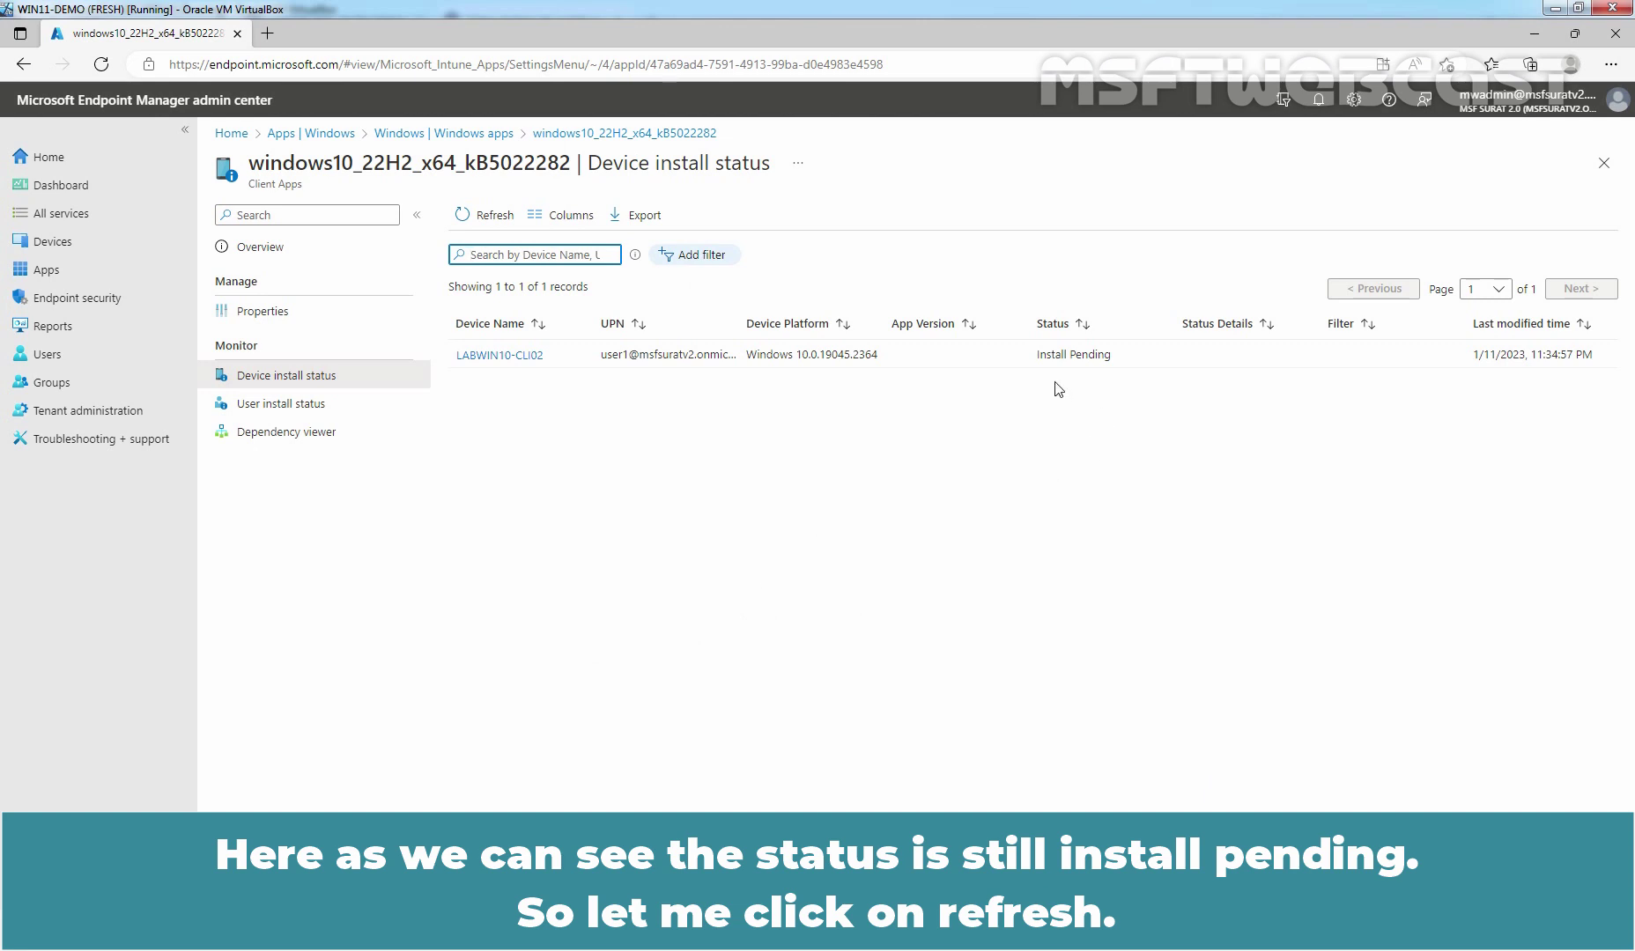
# Refresh the Windows apps list and reopen windows10_22H2_x64_kB5022282, now showing 1 device Installed.
pyautogui.click(484, 221)
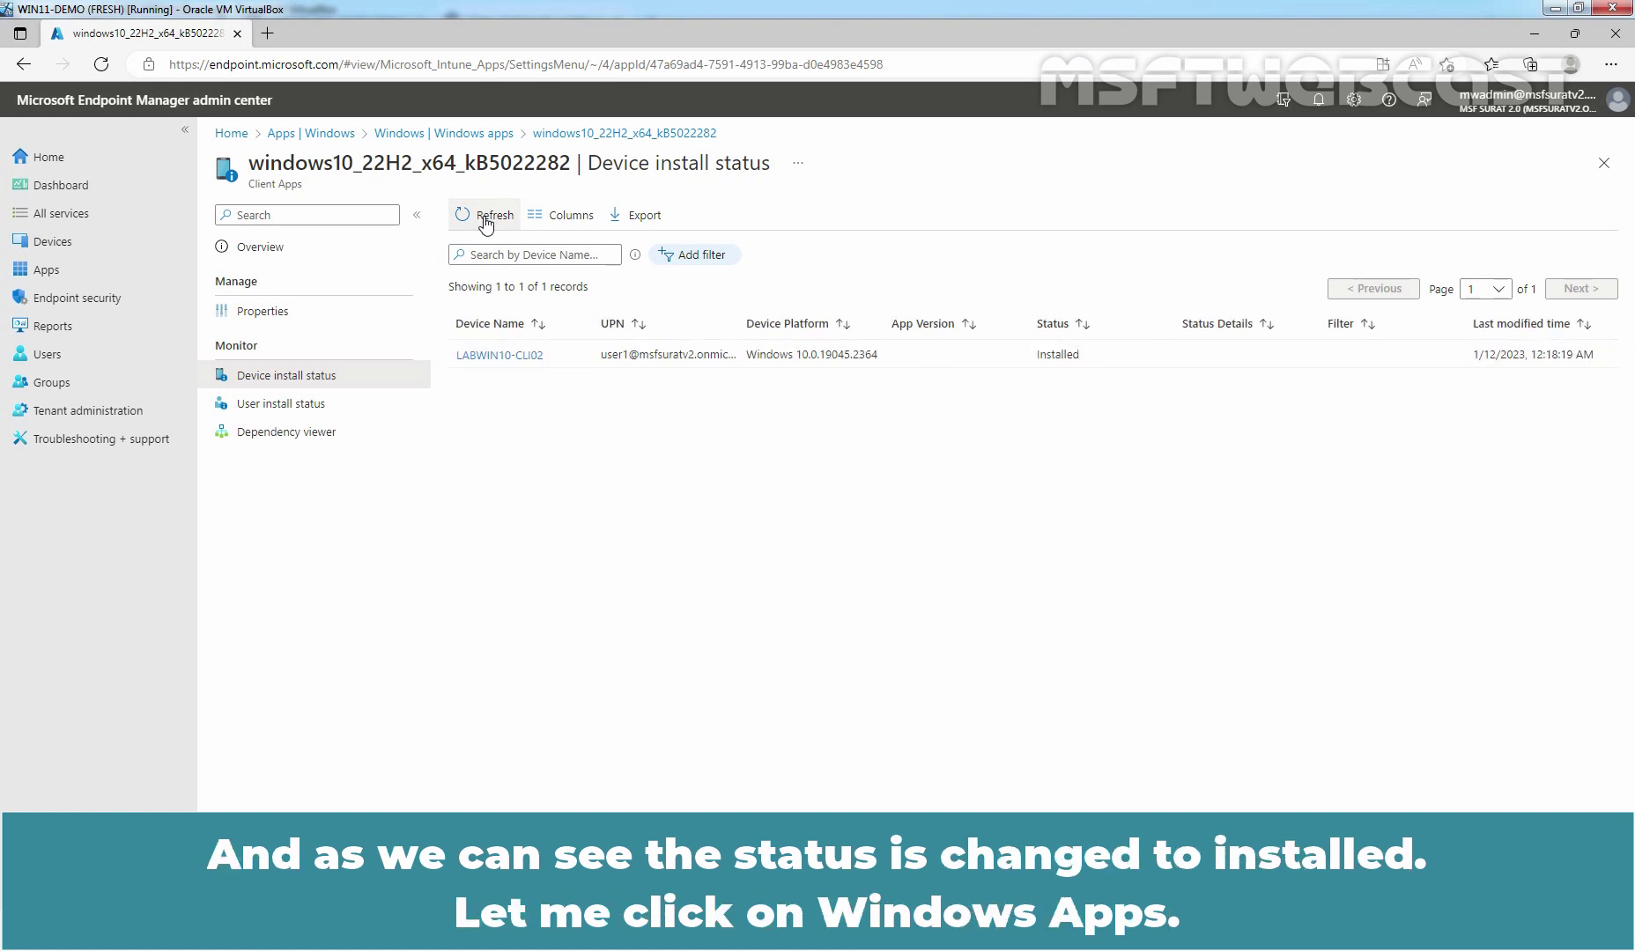
pyautogui.click(483, 221)
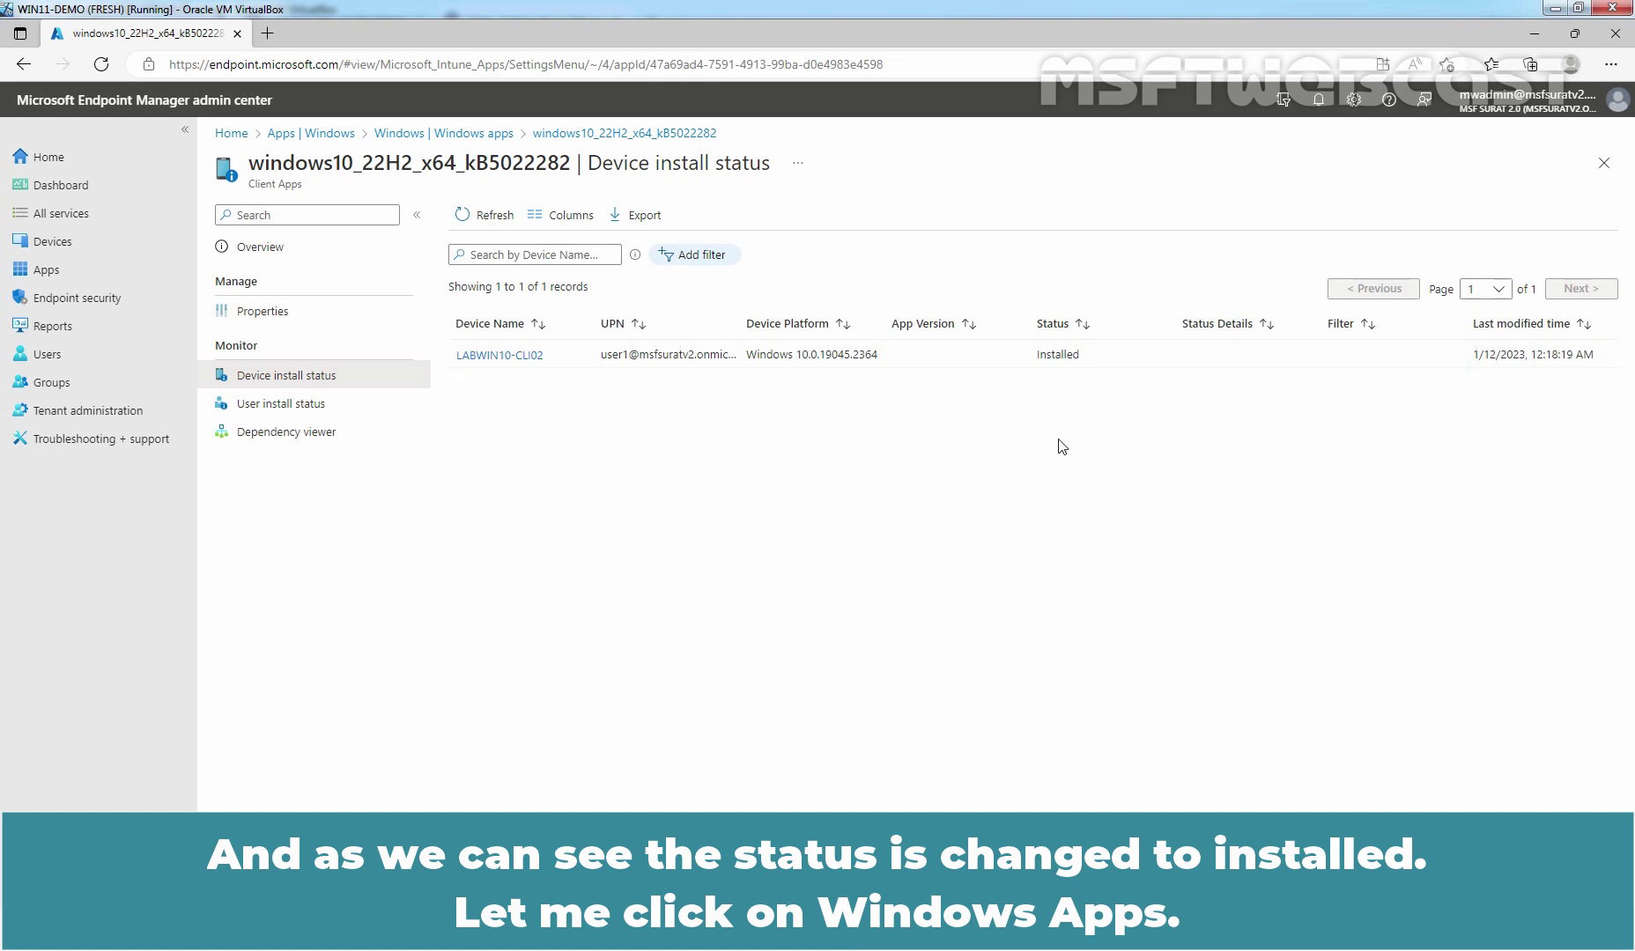
pyautogui.click(459, 135)
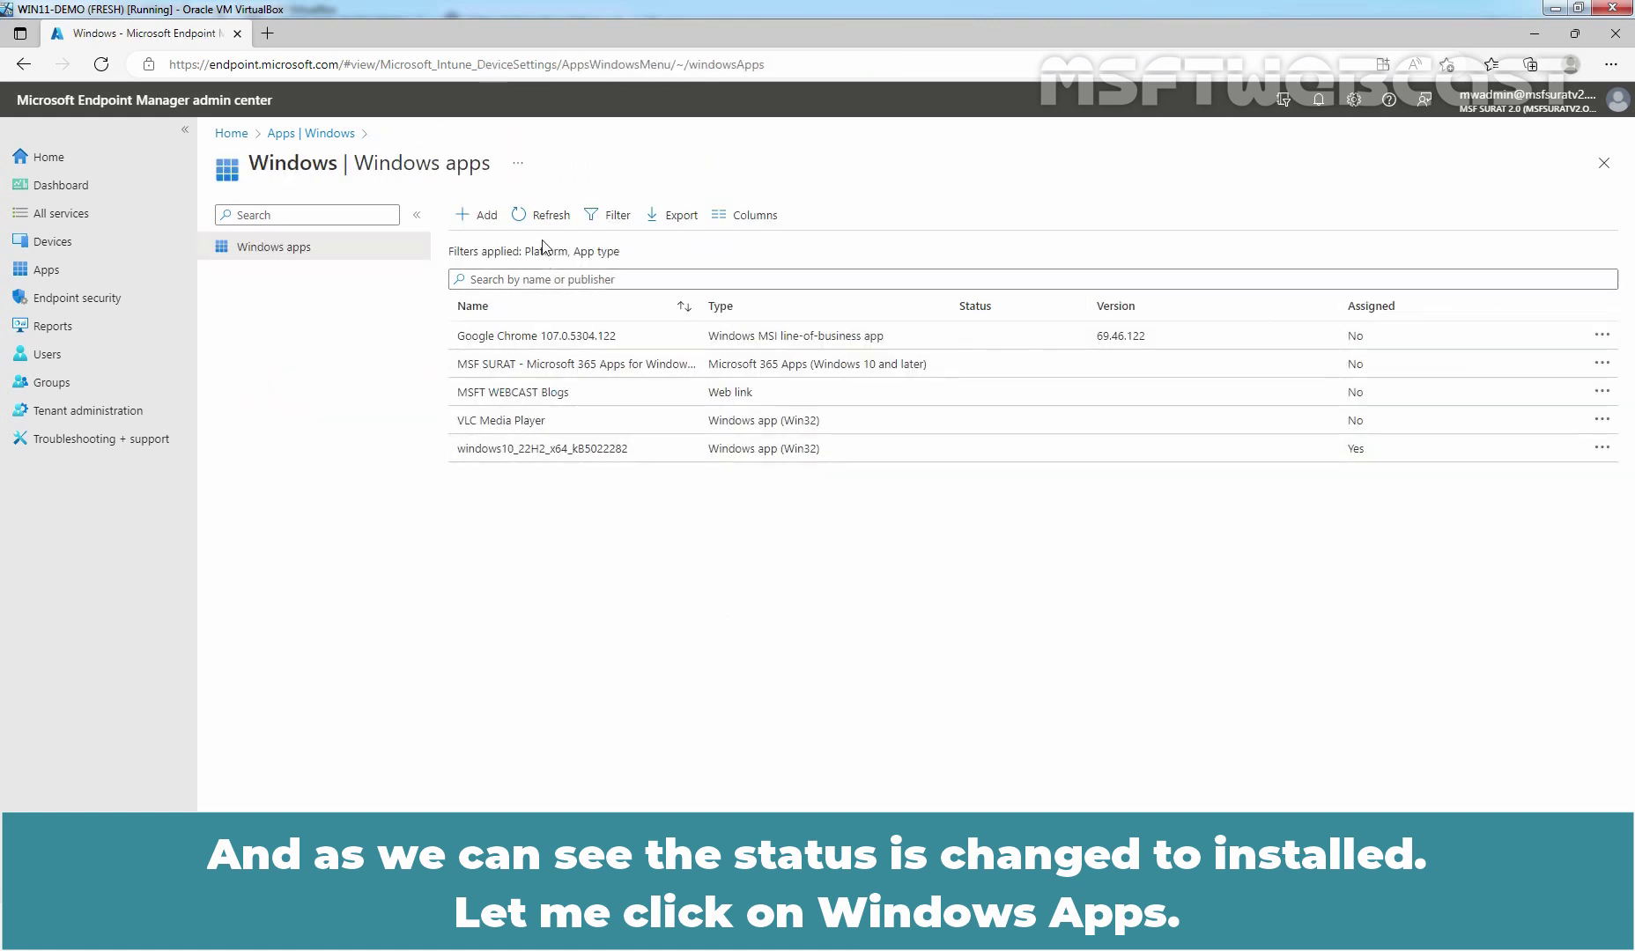
pyautogui.click(542, 220)
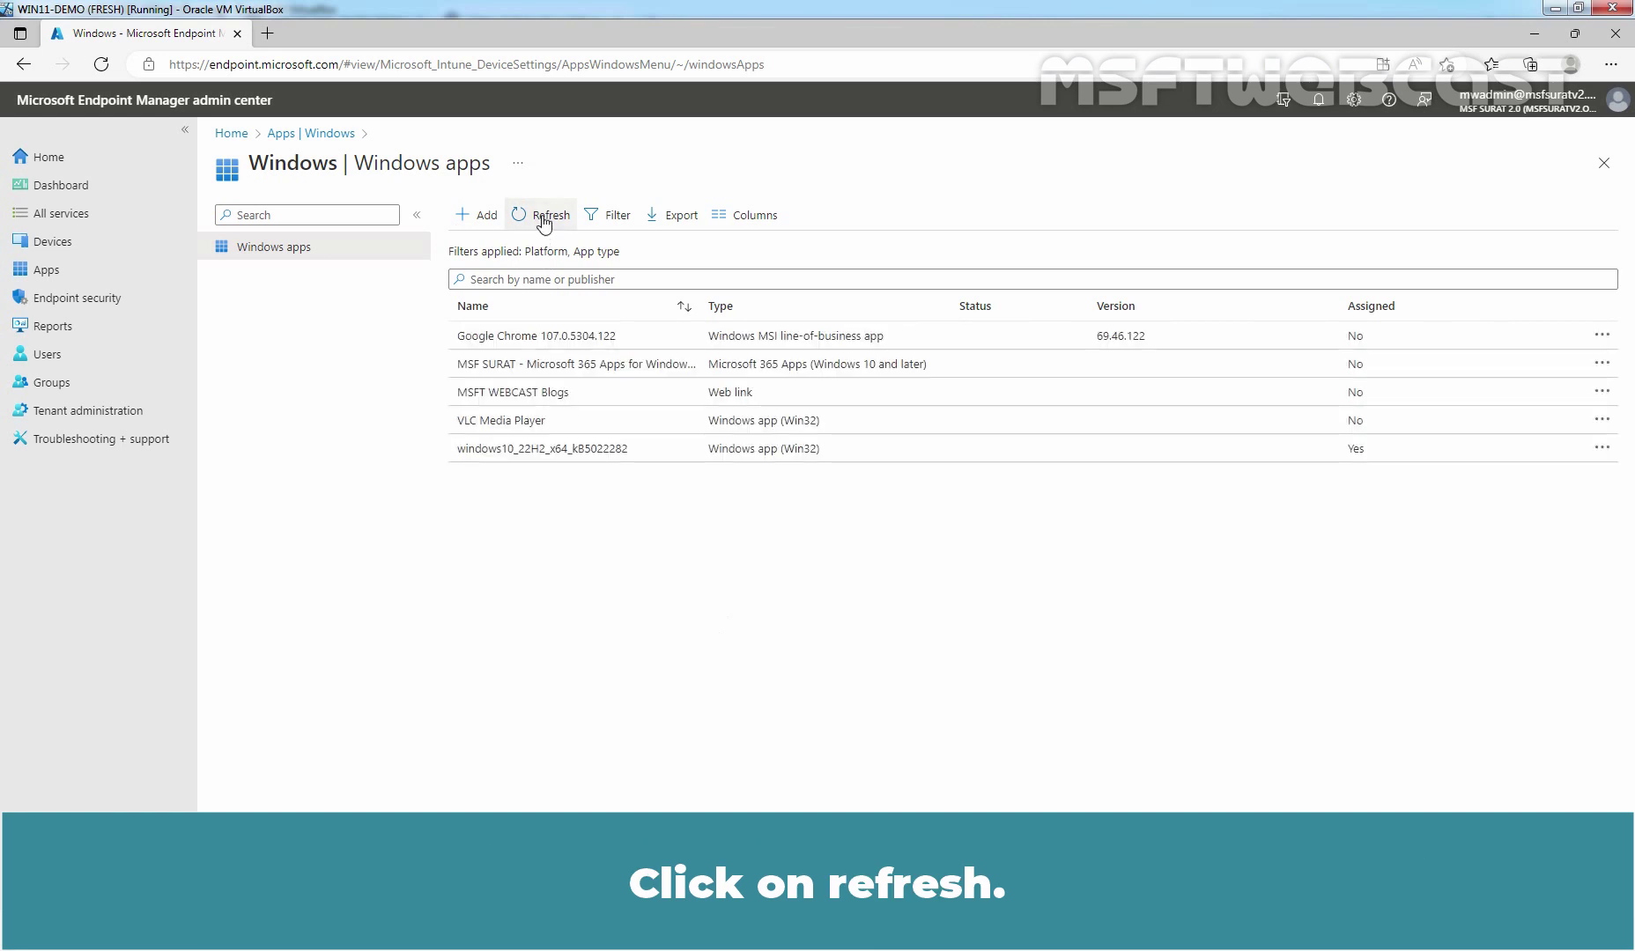
pyautogui.click(543, 221)
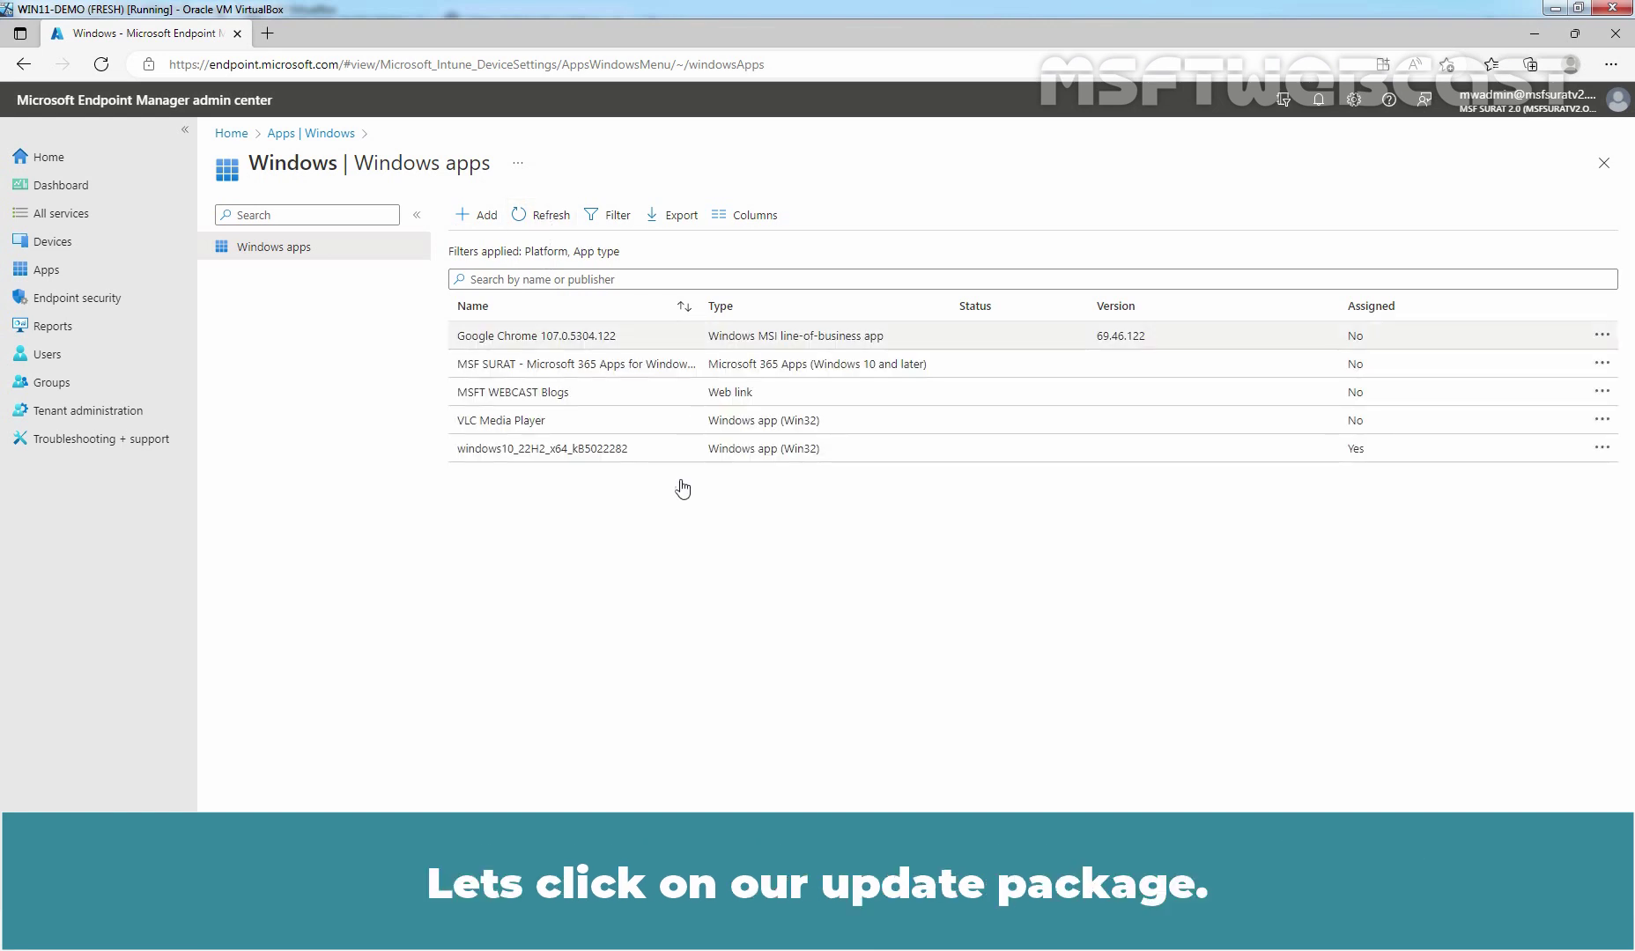
pyautogui.click(488, 451)
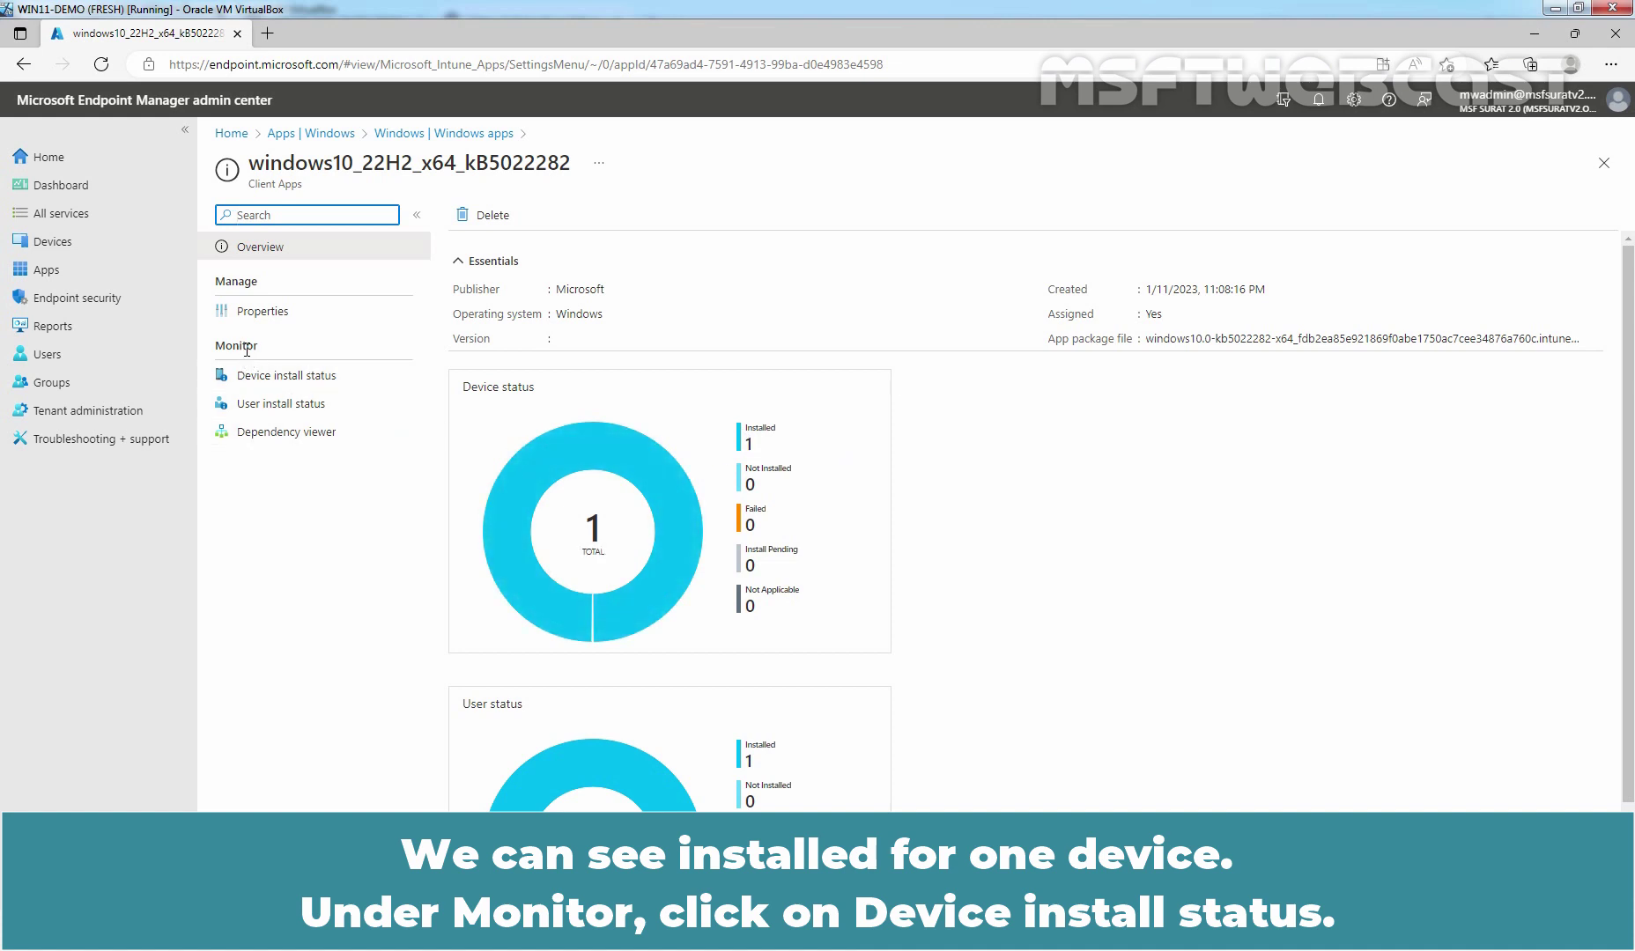
# Open LABWIN10-CLI02 from Device install status and view its dependency status as a chart.
pyautogui.click(294, 379)
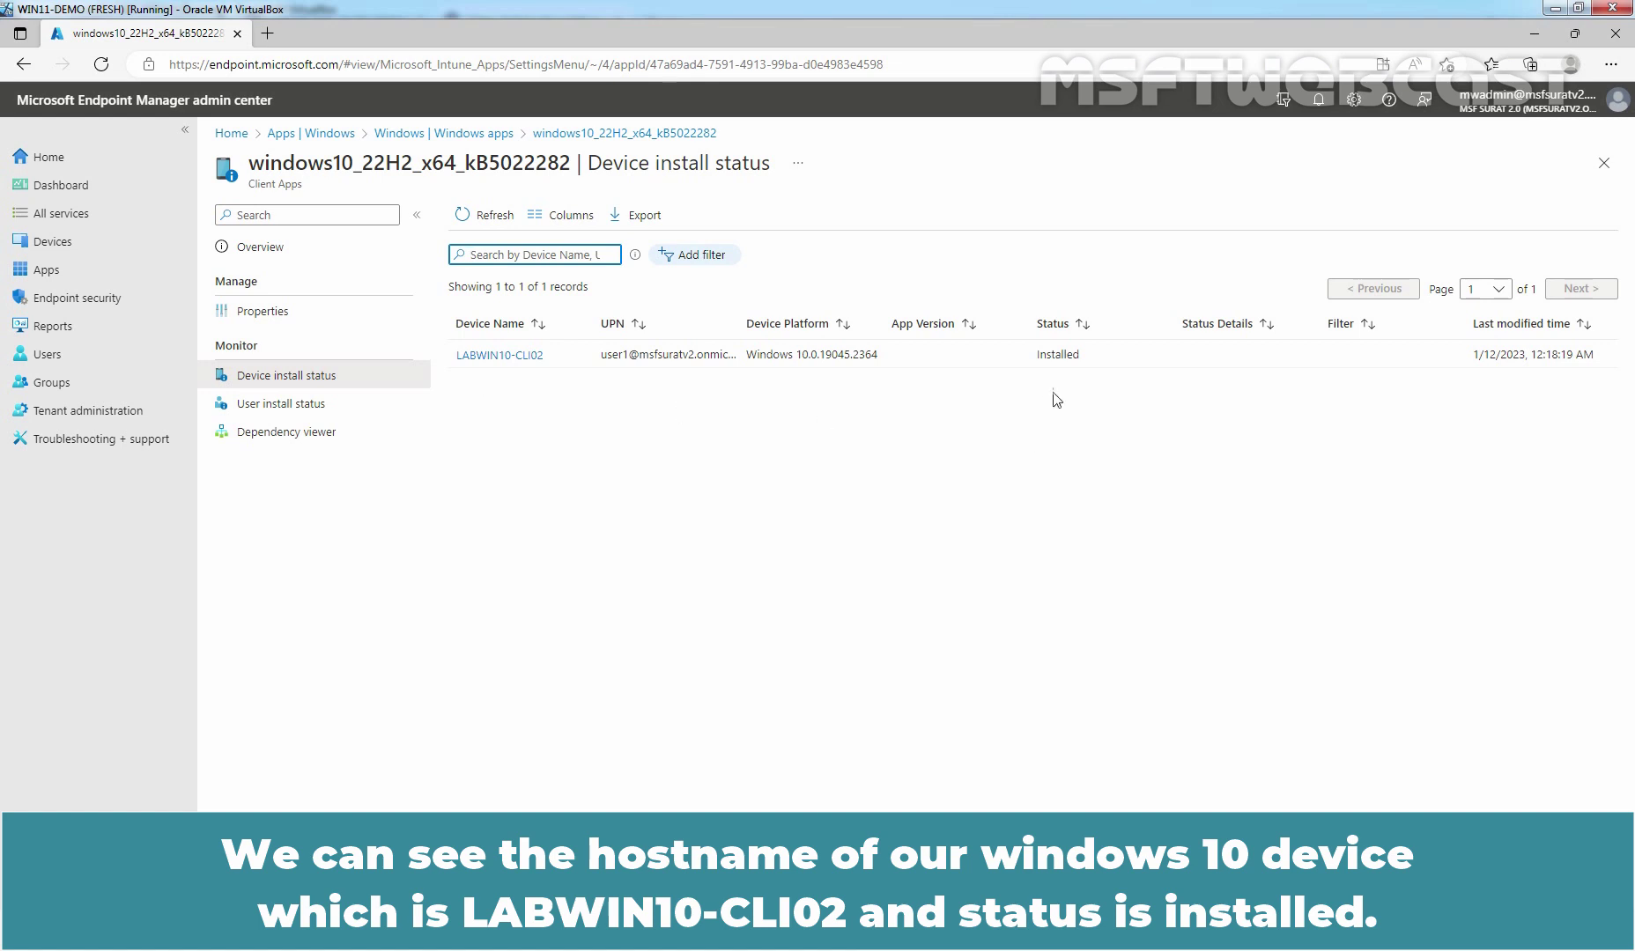
pyautogui.click(500, 356)
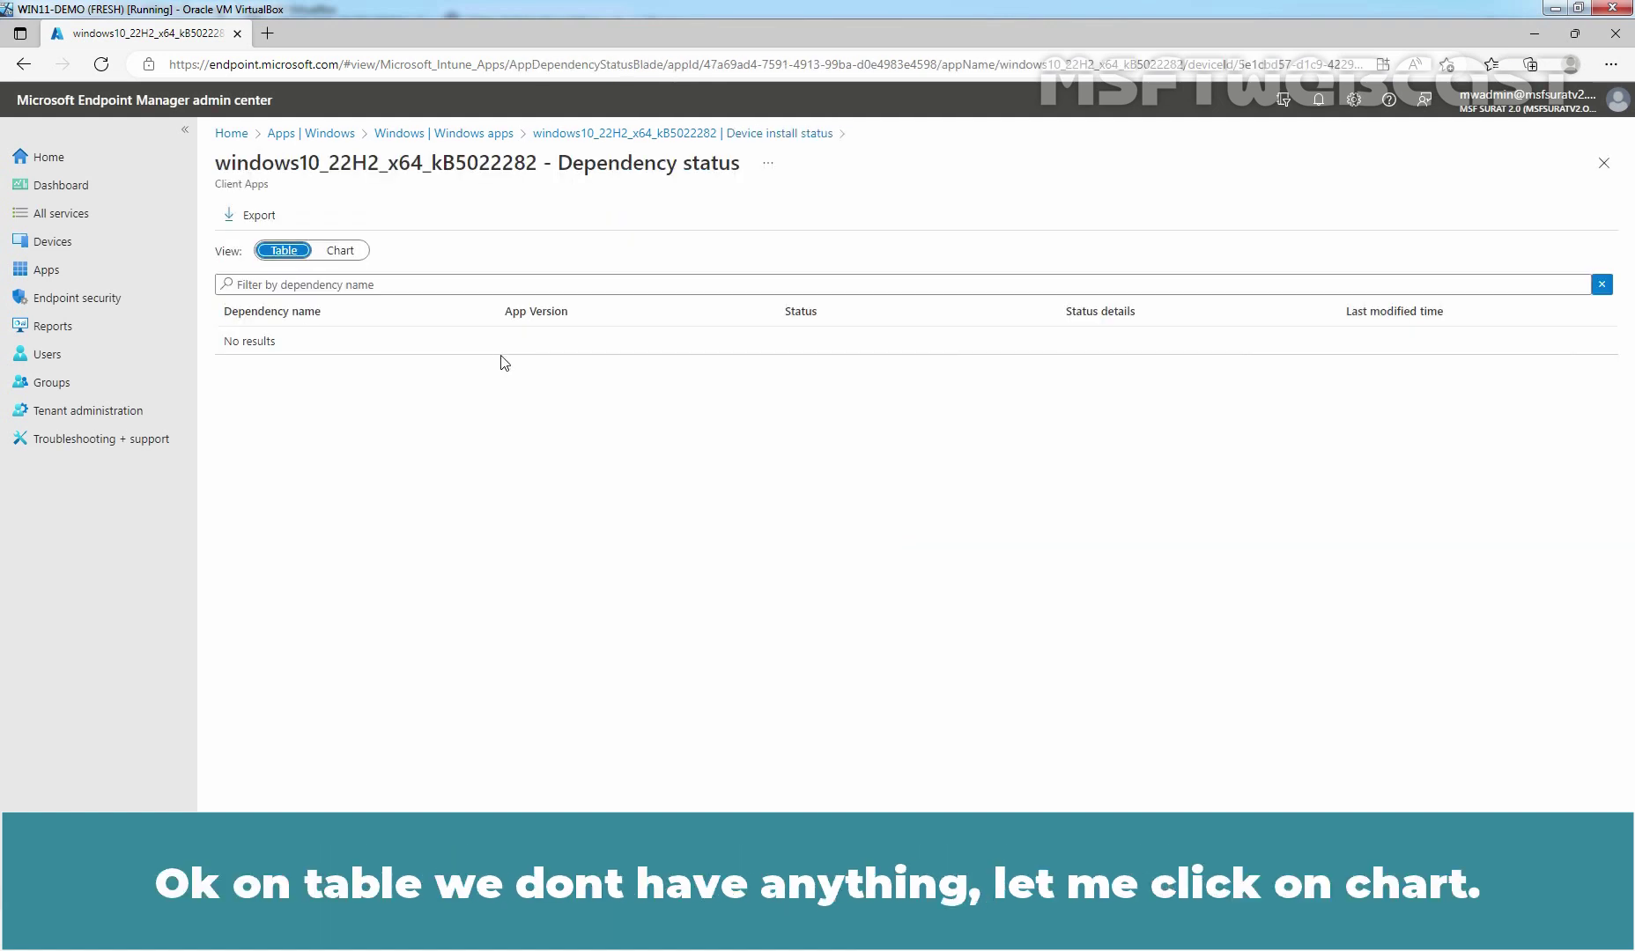
pyautogui.click(347, 254)
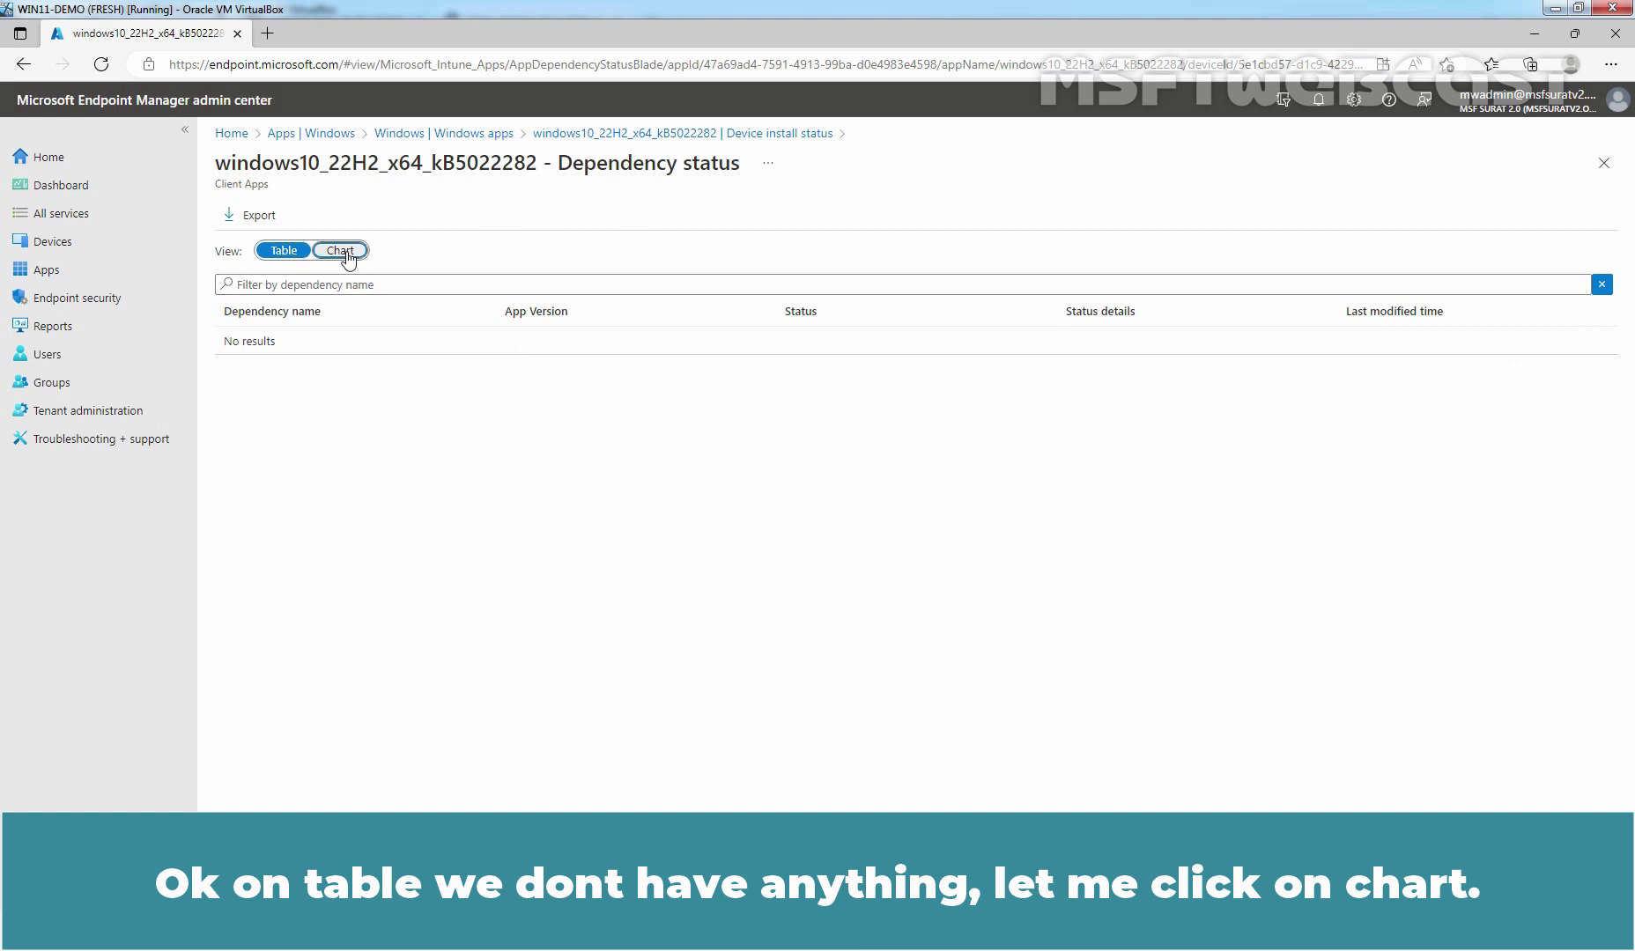